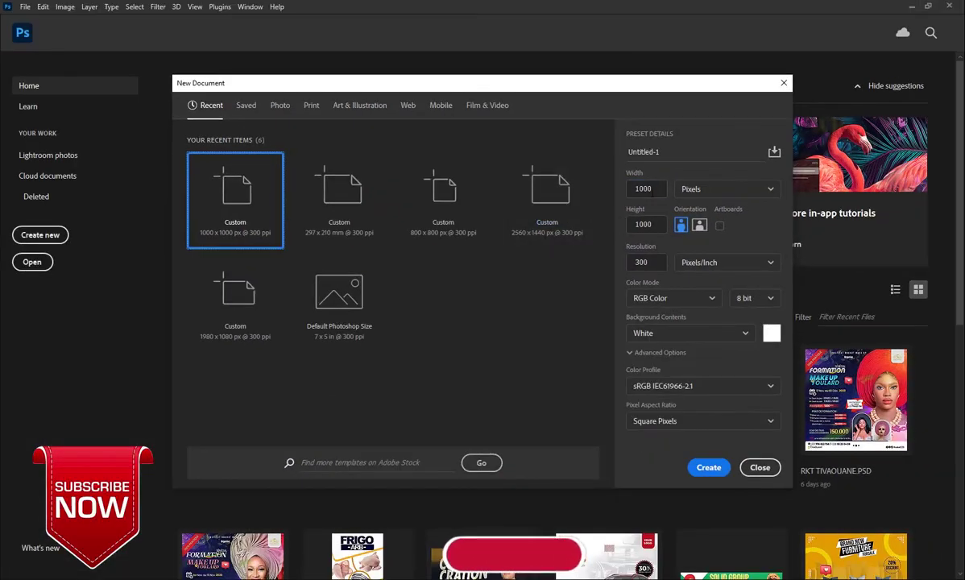
Create a new white document 1000 × 1000 pixels at 300 ppi.
left_click(660, 226)
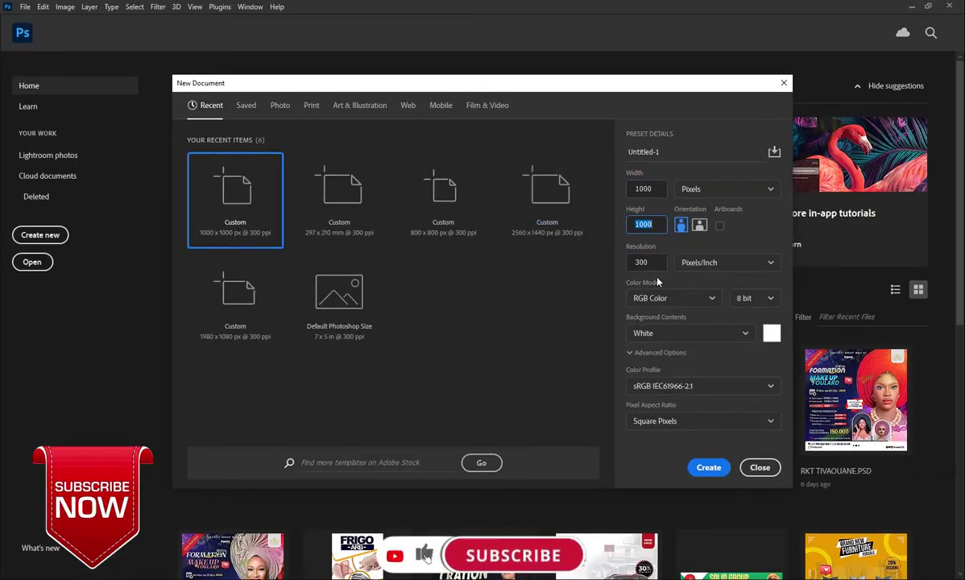
key("Tab")
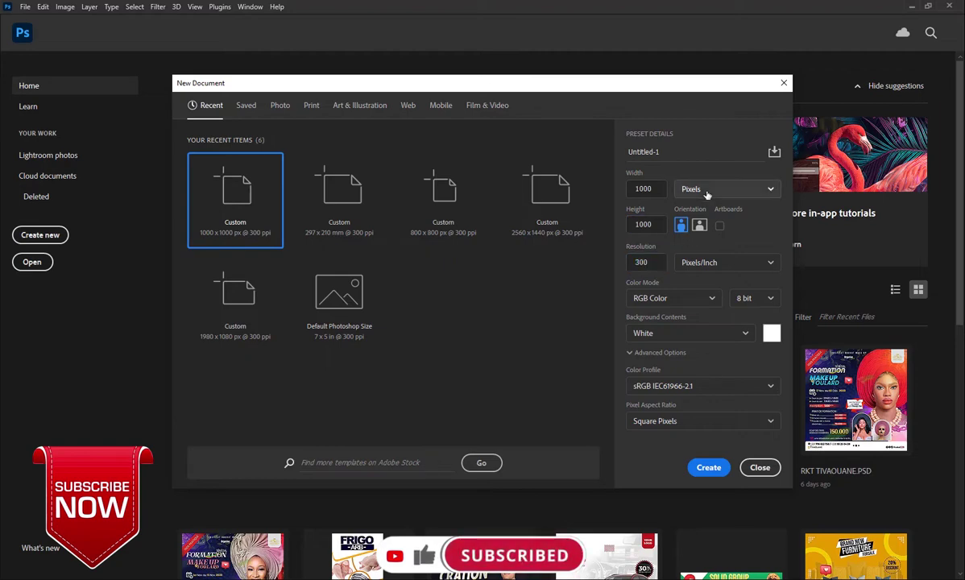
left_click(707, 188)
left_click(707, 209)
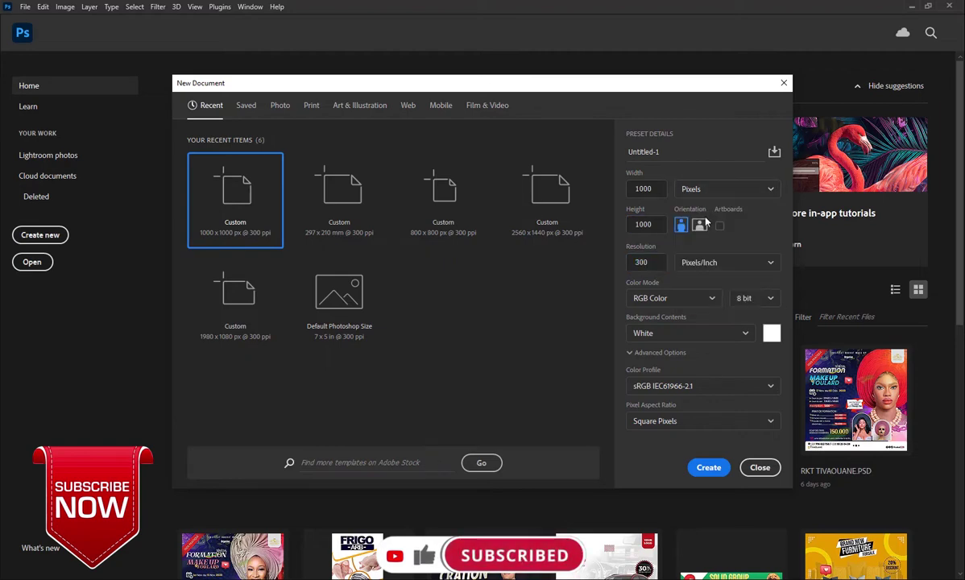
left_click(709, 468)
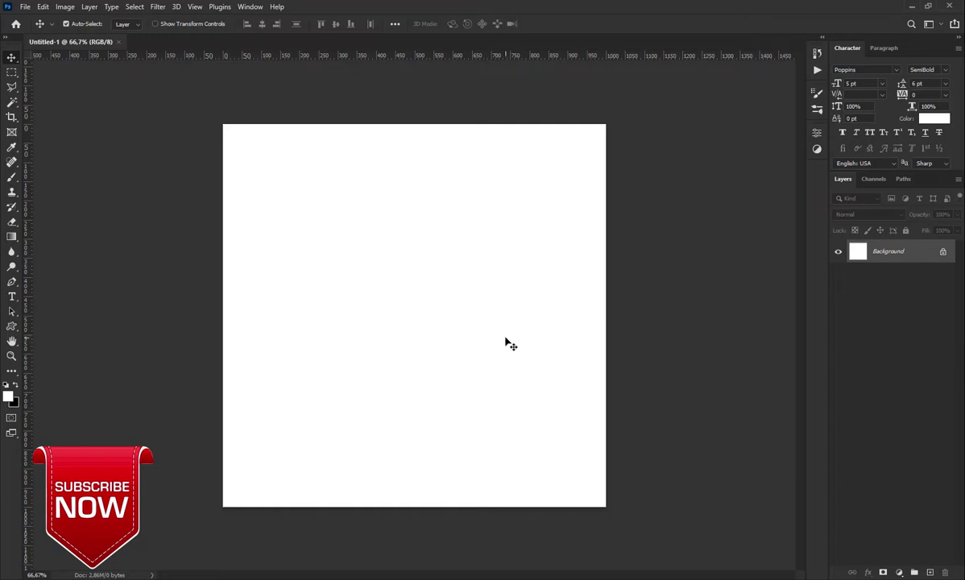
Draw a black Rectangle 1 shape layer covering the entire canvas with default colours.
scroll(506, 343, "up", 2)
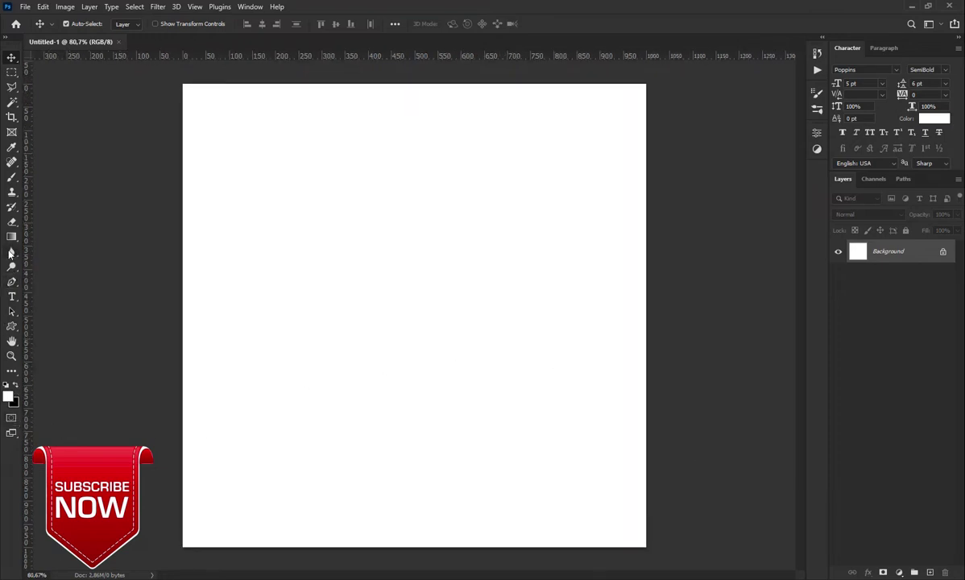
left_click(12, 325)
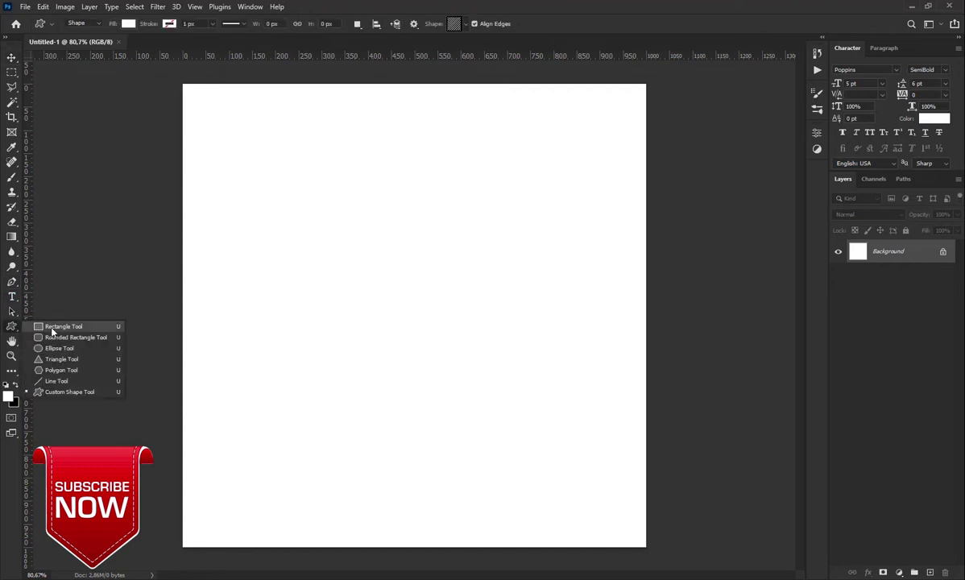
left_click(49, 326)
left_click(6, 387)
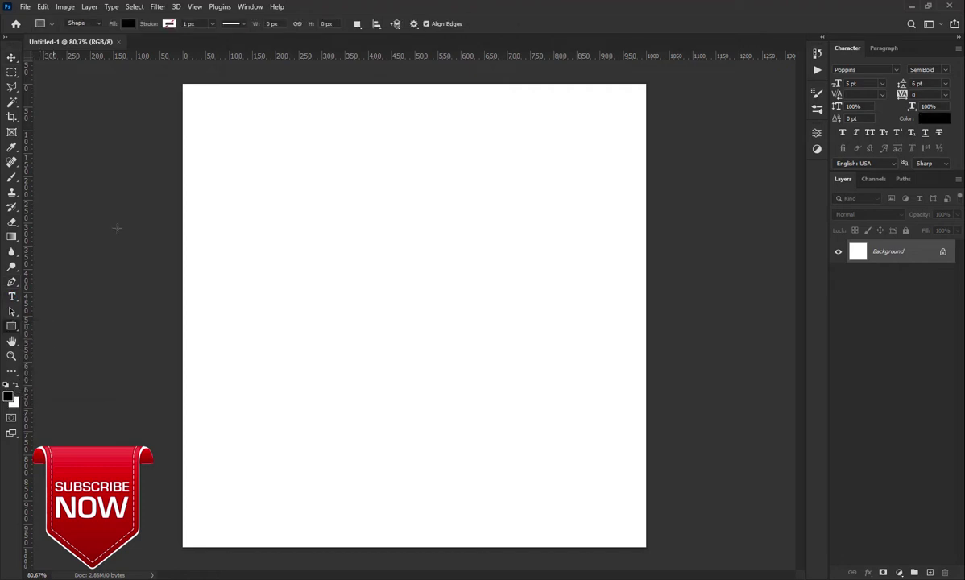
mouse_move(179, 79)
left_mouse_down()
mouse_move(681, 564)
mouse_move(651, 553)
left_mouse_up()
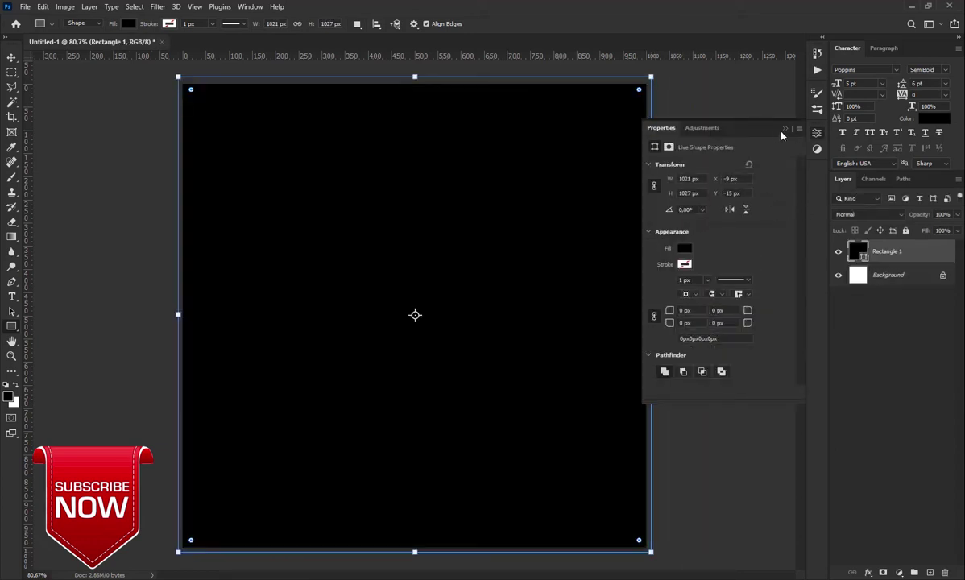
left_click(784, 130)
Add a radial Gradient Overlay to Rectangle 1 through its Blending Options.
right_click(932, 257)
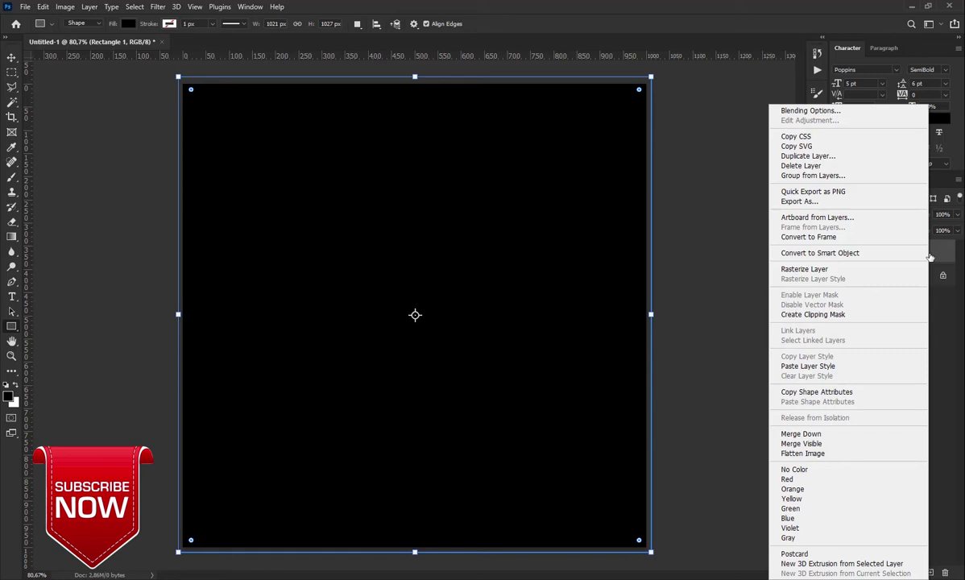
left_click(812, 110)
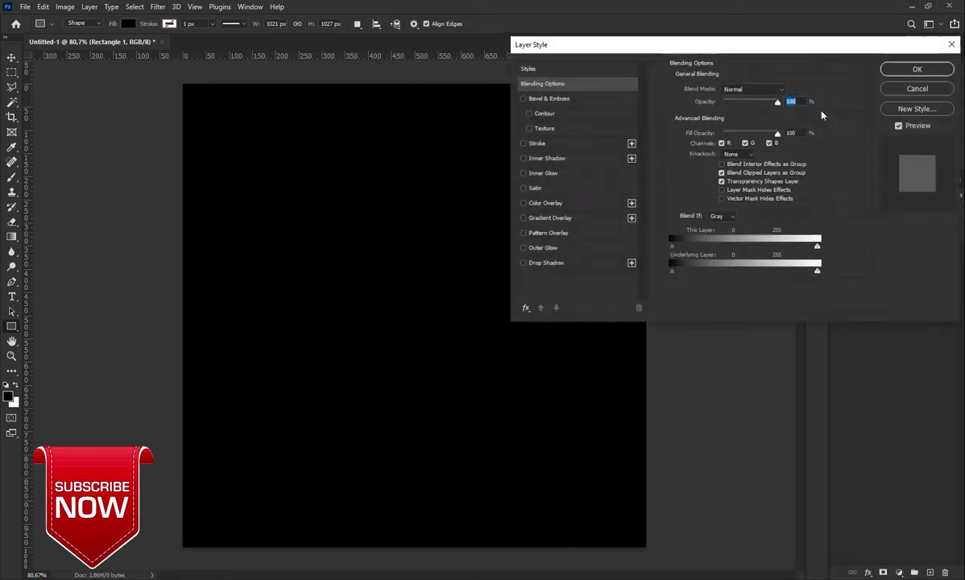
left_click(535, 219)
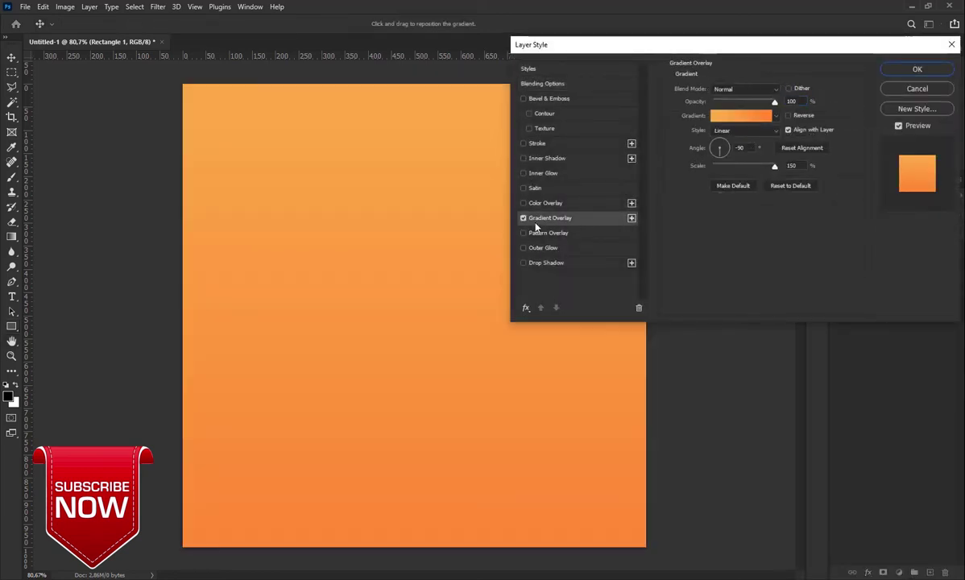
left_click(743, 130)
left_click(719, 149)
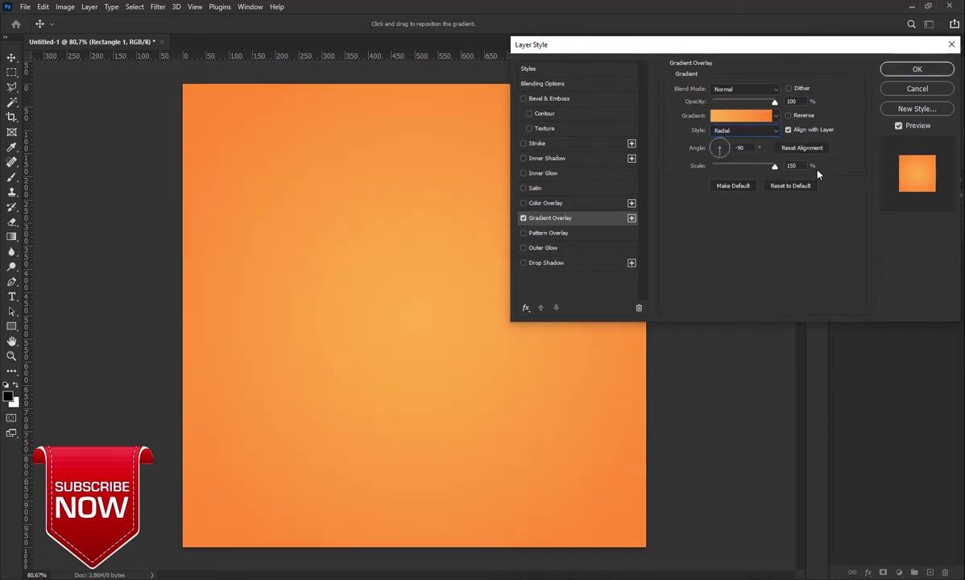
Load the Foreground to Background gradient and set its left stop to dark grey 2e2e2e.
left_click(735, 117)
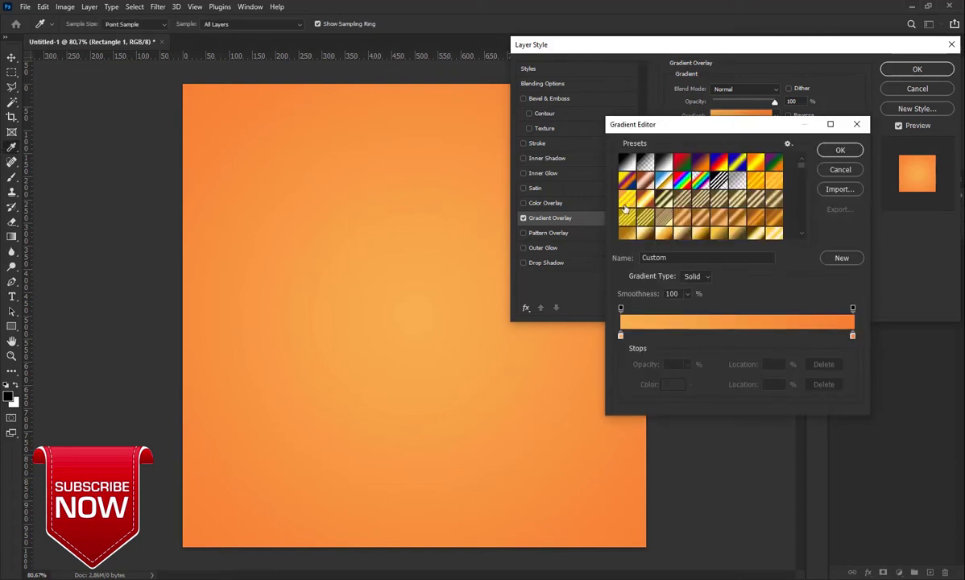
left_click(627, 162)
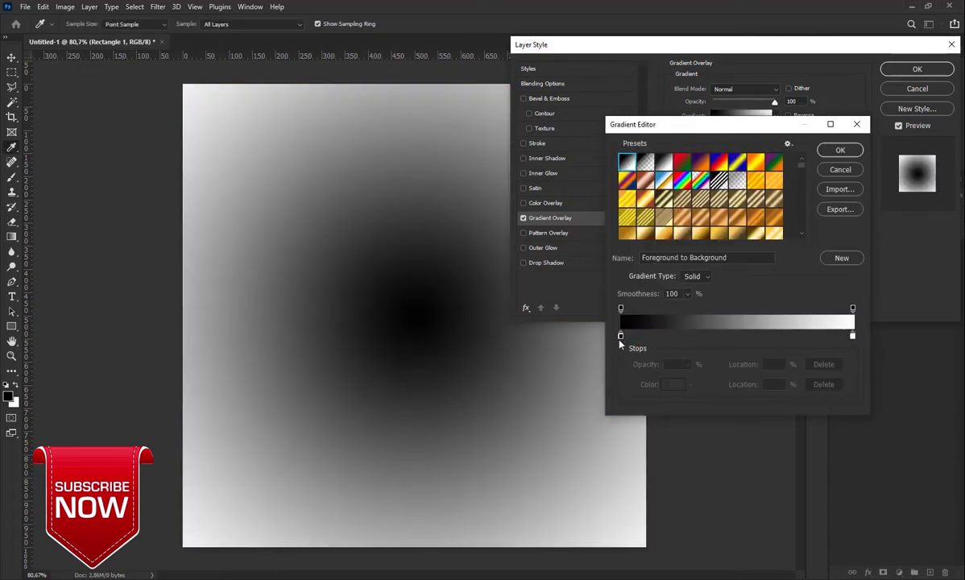
left_click(621, 336)
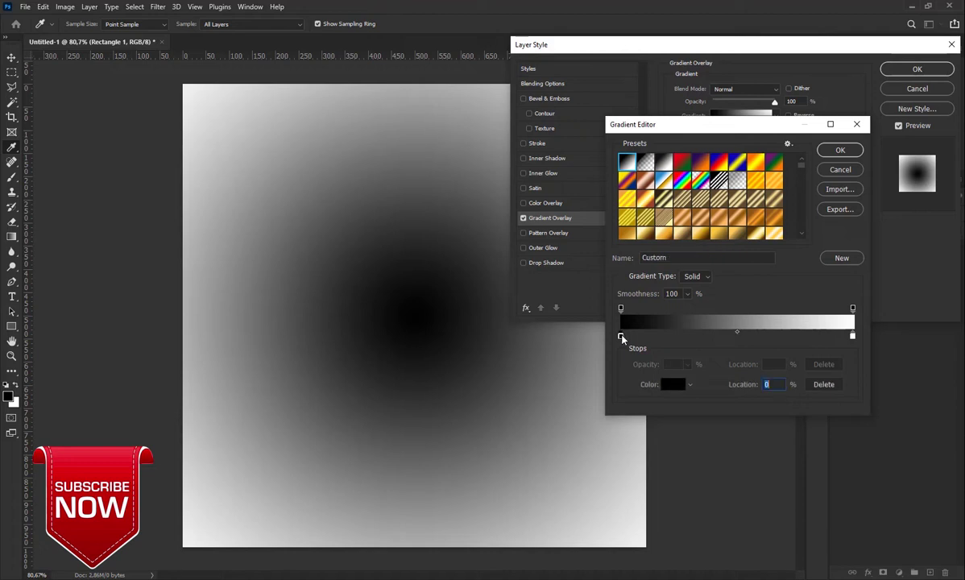
left_click(671, 386)
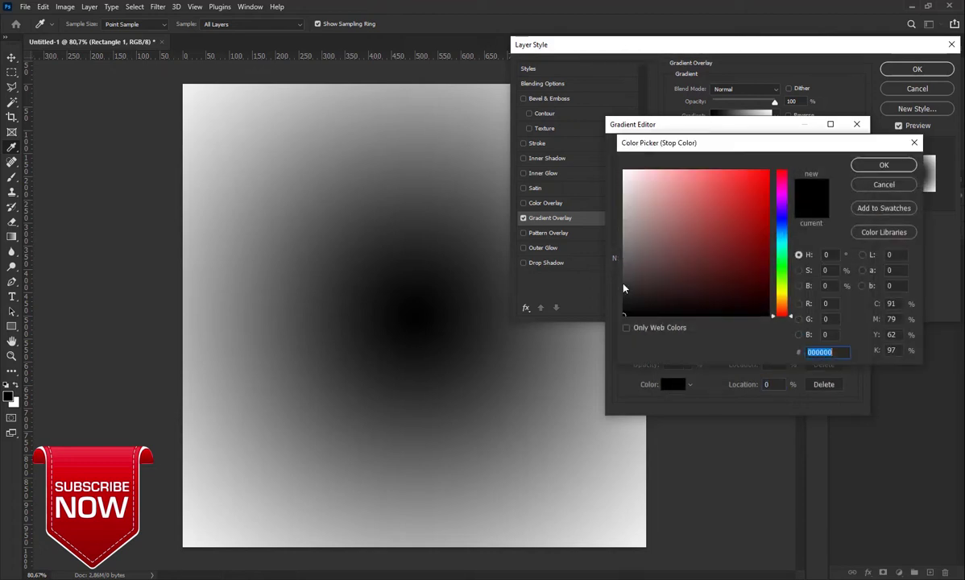
left_click(623, 289)
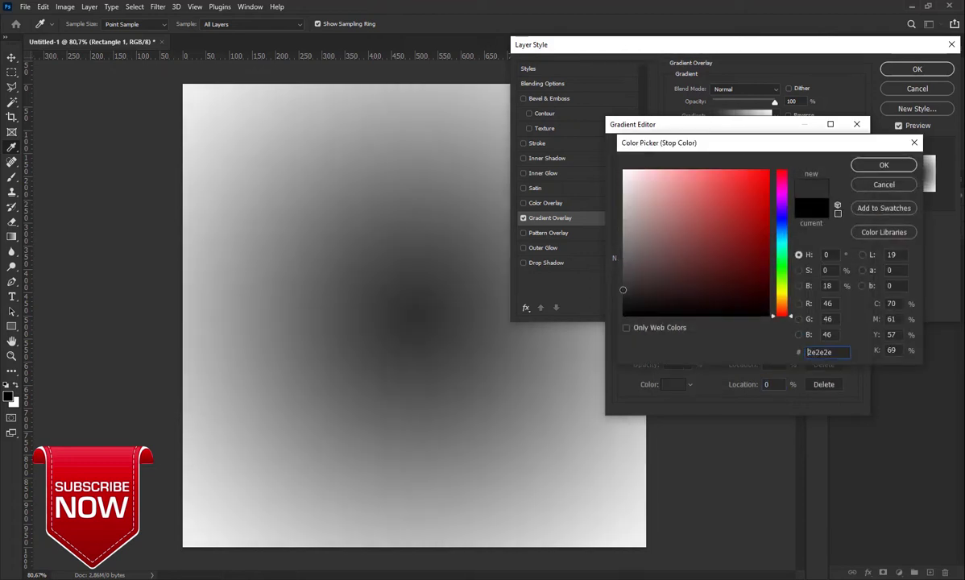
left_click(883, 165)
Set the right gradient stop to black 000000, scale the overlay to 150%, and apply.
left_click(853, 335)
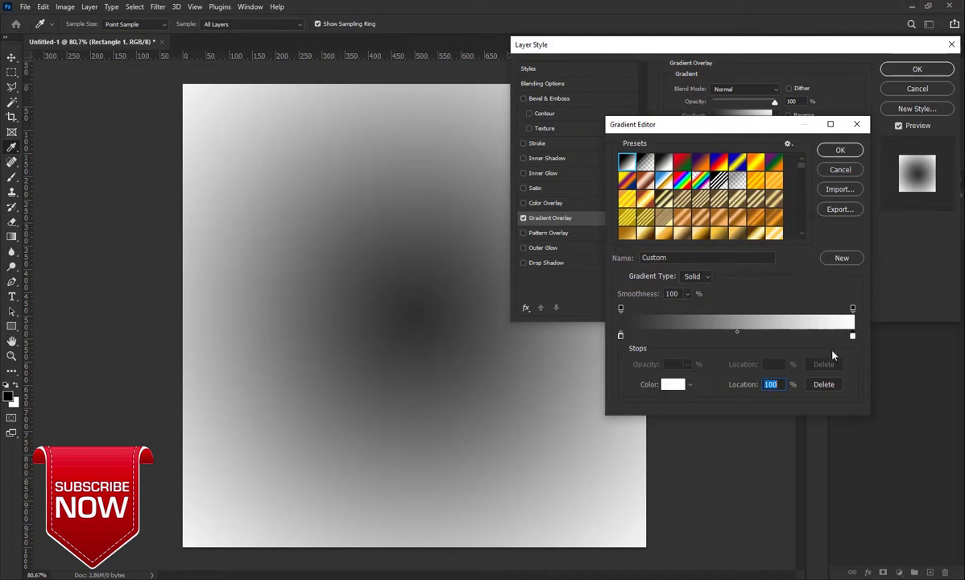
left_click(666, 385)
left_click_drag(638, 306, 622, 315)
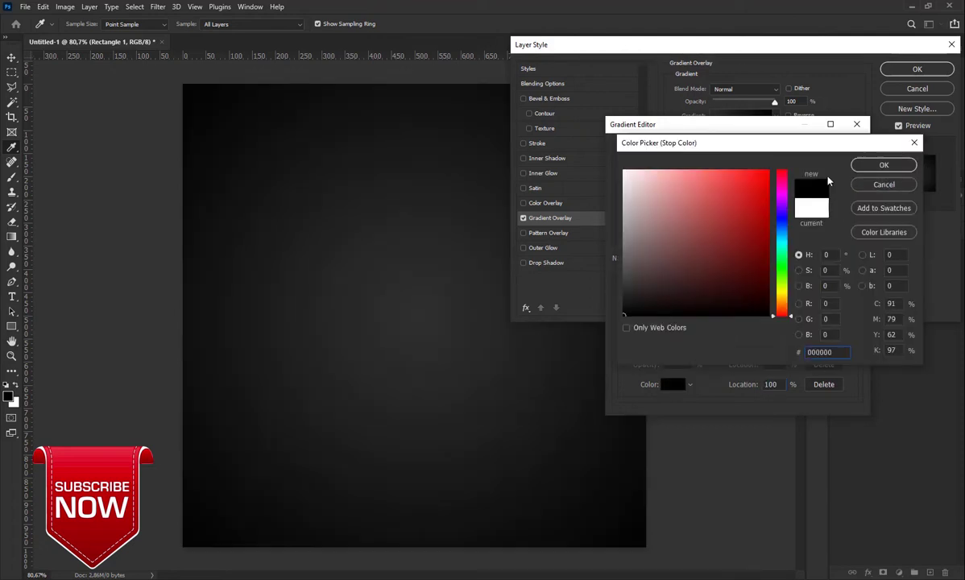
left_click(867, 167)
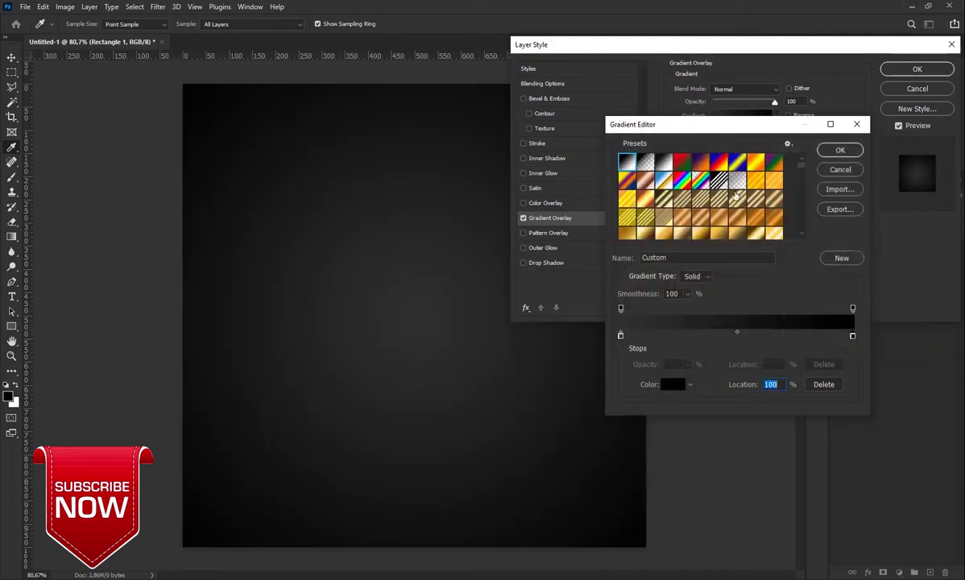
left_click(840, 150)
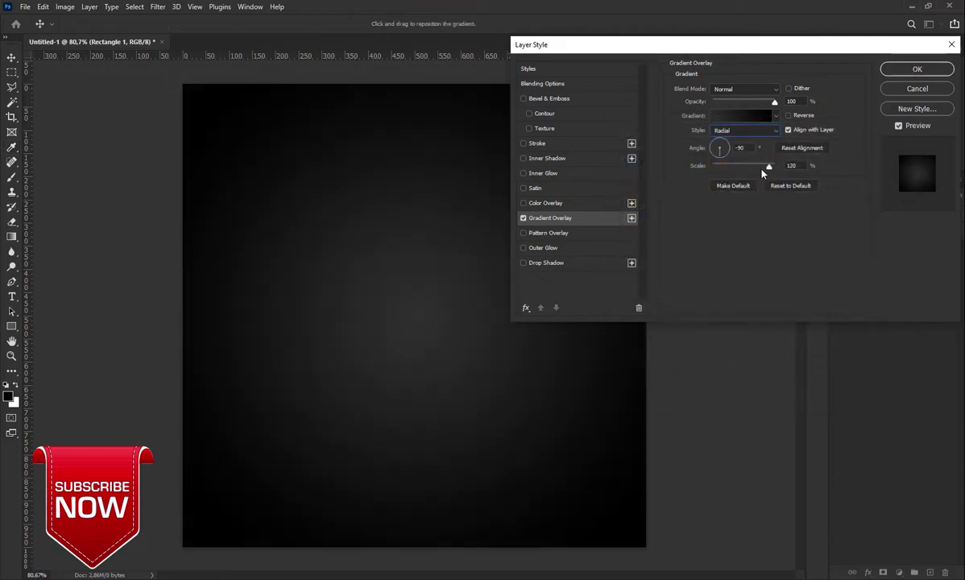
left_click_drag(772, 169, 772, 166)
left_click(900, 70)
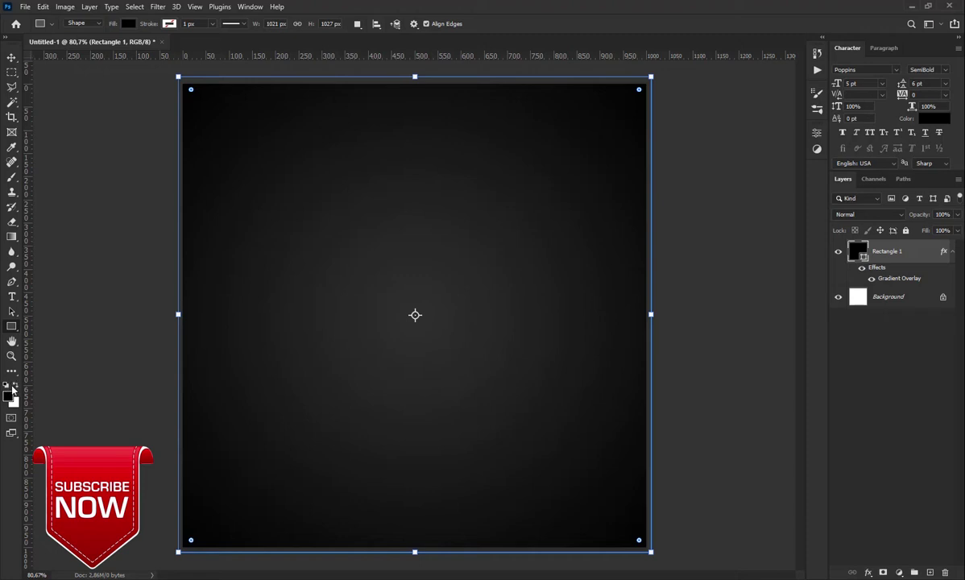
Draw a white Rectangle 2 band across the canvas bottom and nudge it slightly up.
left_click(19, 387)
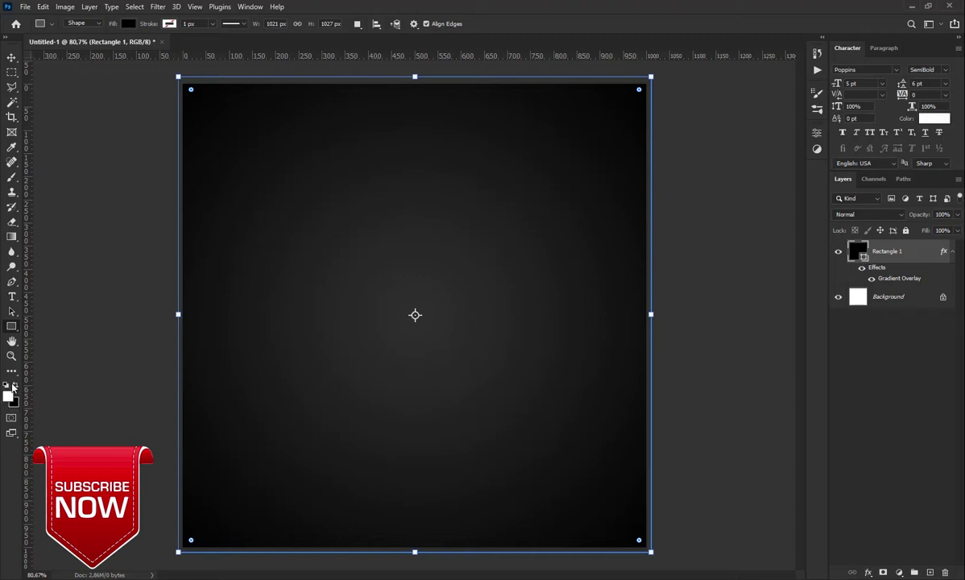
key("ctrl+shift+alt+n")
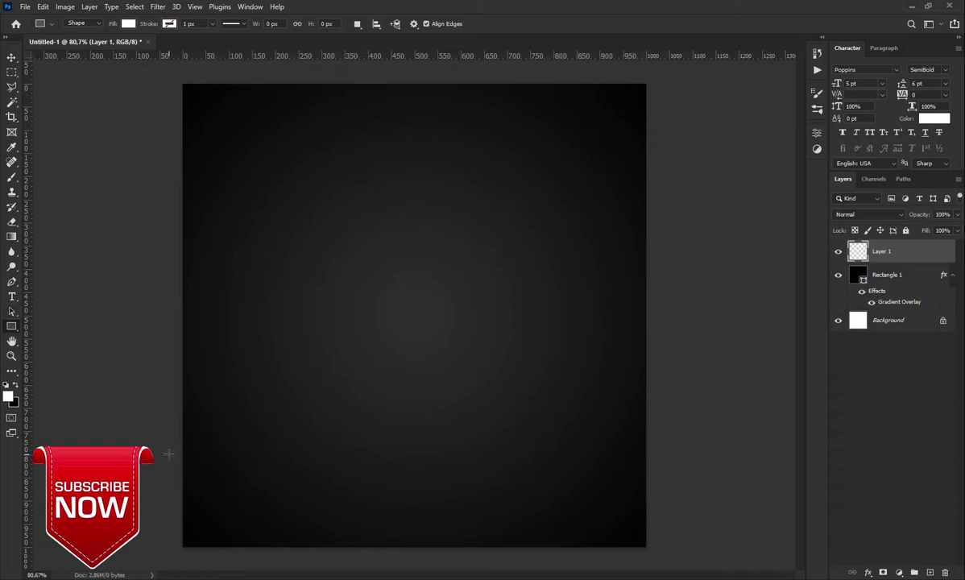
left_click_drag(168, 453, 660, 562)
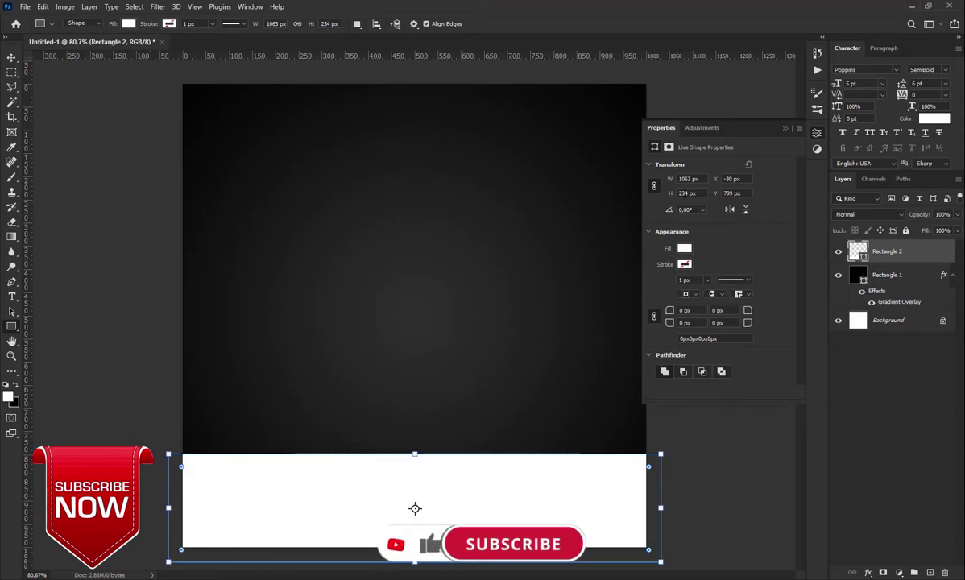
left_click(733, 124)
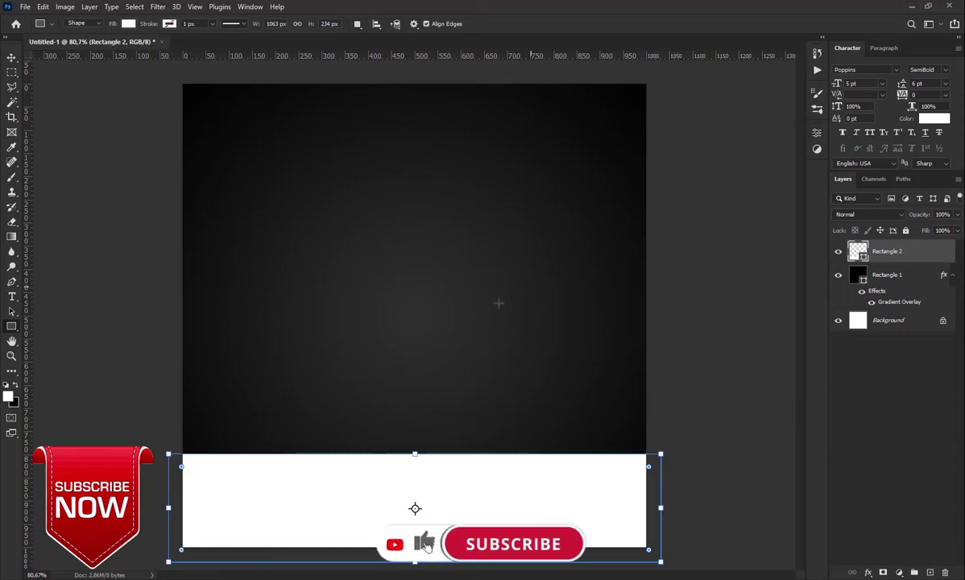
left_click(11, 57)
left_click_drag(390, 475, 390, 462)
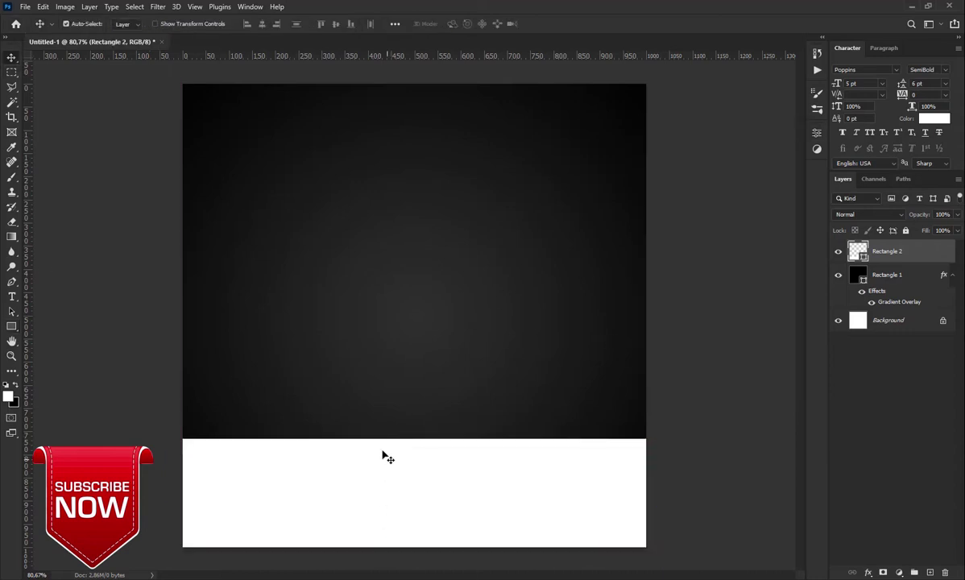
Draw a slanted white quadrilateral Shape 1 with the Pen and move it below Rectangle 2.
left_click(11, 282)
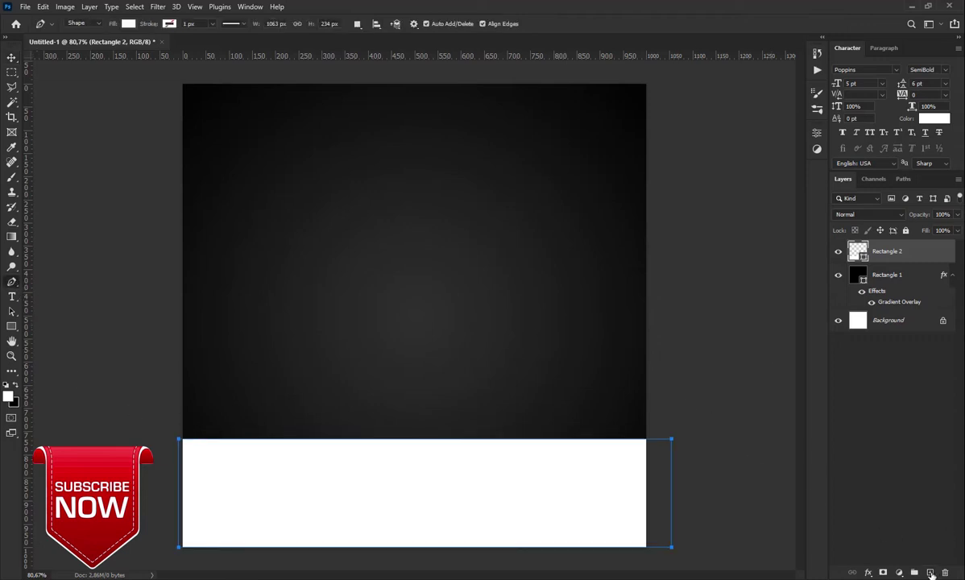
key("ctrl+shift+alt+n")
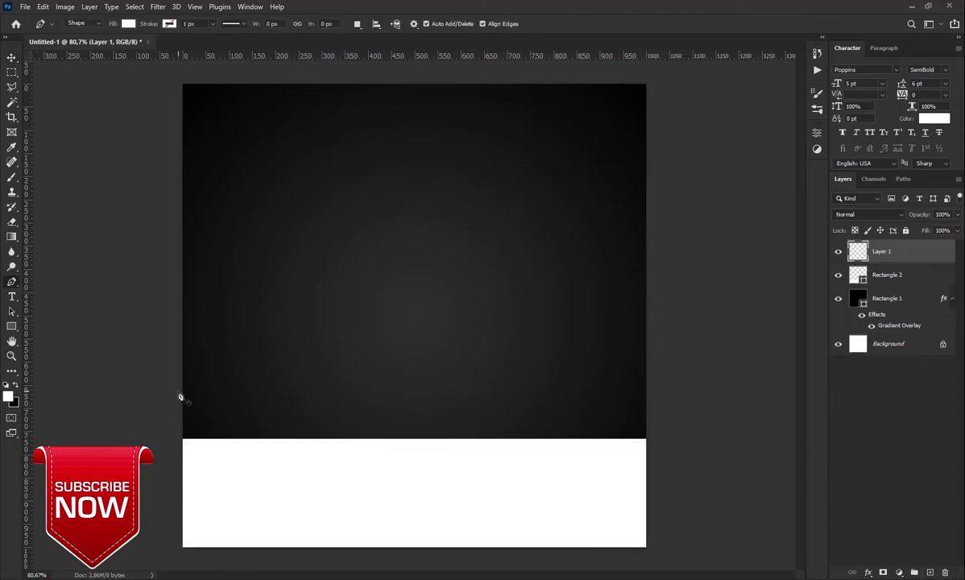
left_click(178, 392)
left_click(653, 426)
left_click(653, 446)
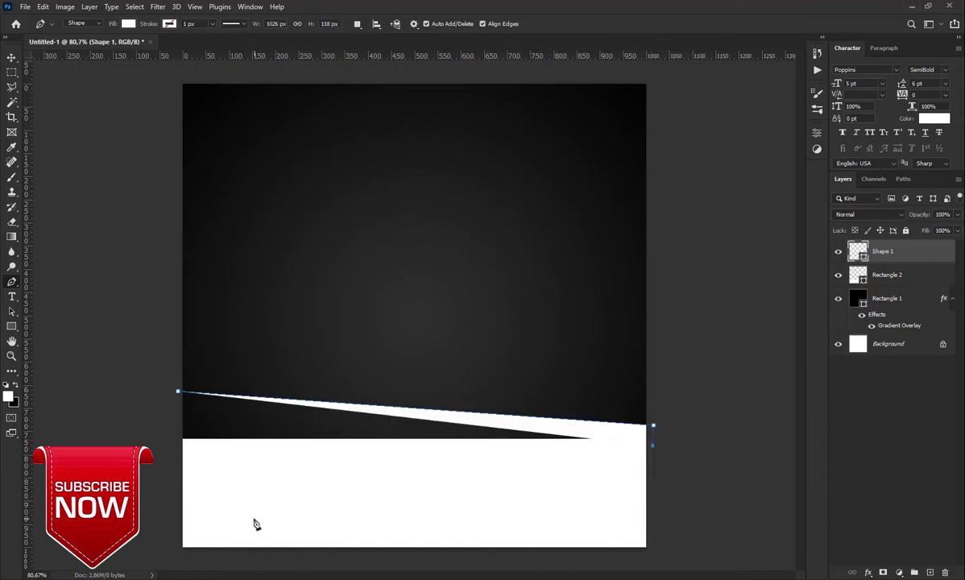
left_click(174, 479)
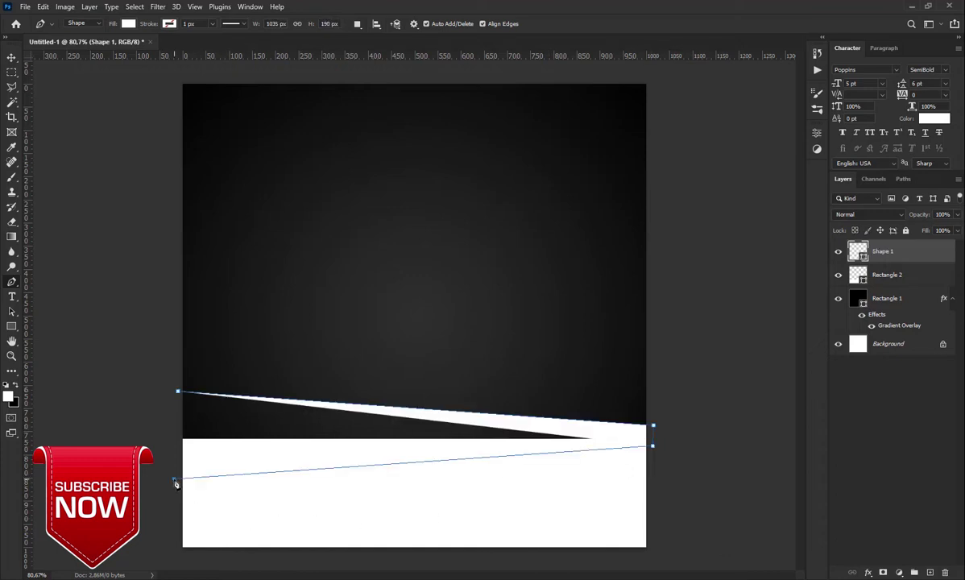
left_click(179, 392)
left_click_drag(889, 250, 884, 285)
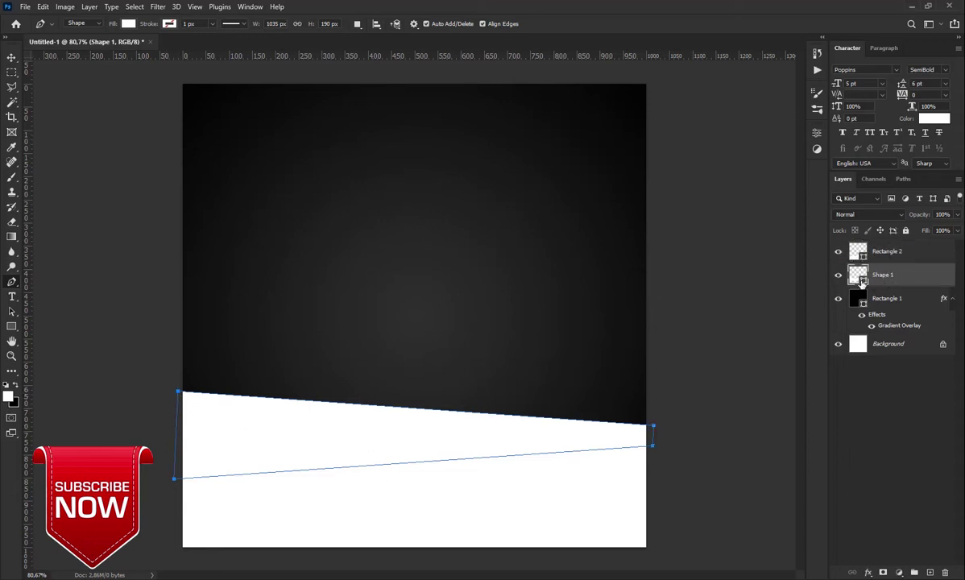
Add a linear Gradient Overlay at a 1° angle to Shape 1.
right_click(863, 282)
right_click(842, 264)
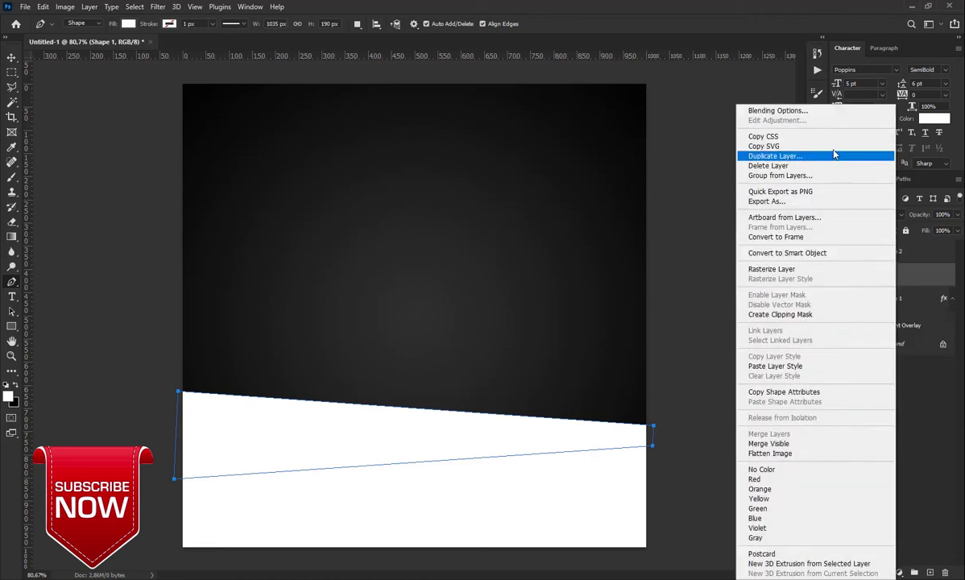
left_click(810, 112)
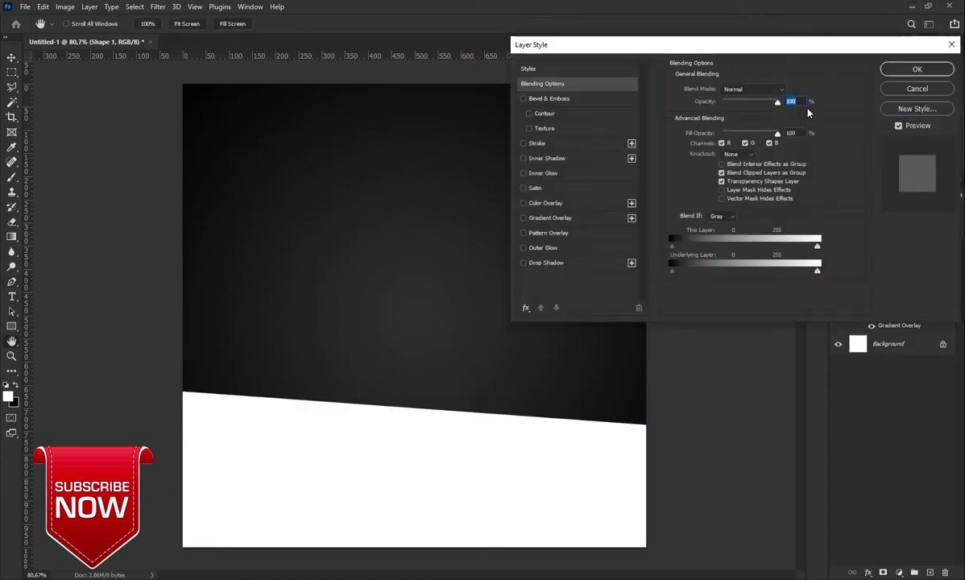
left_click(523, 219)
left_click(553, 219)
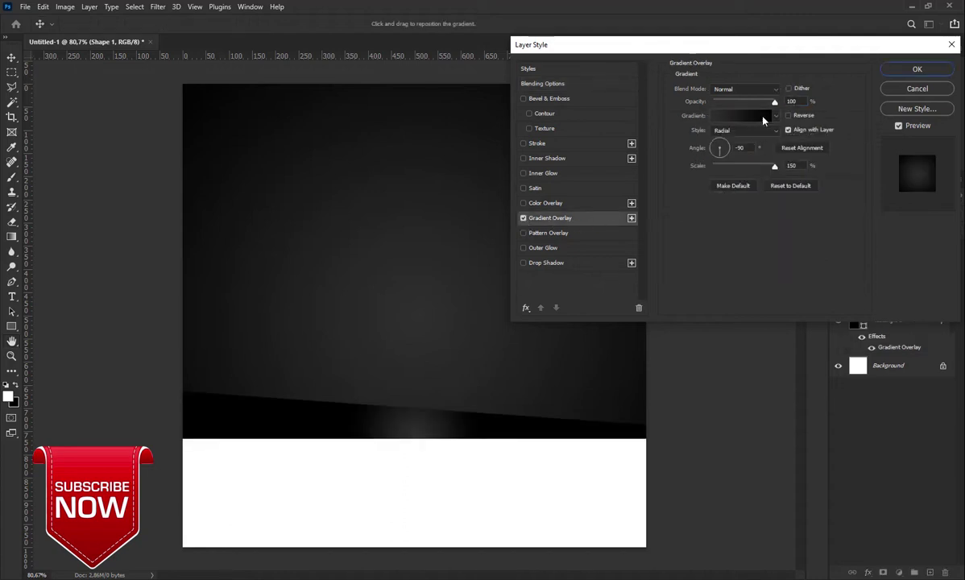
left_click(763, 119)
left_click(860, 123)
left_click(745, 130)
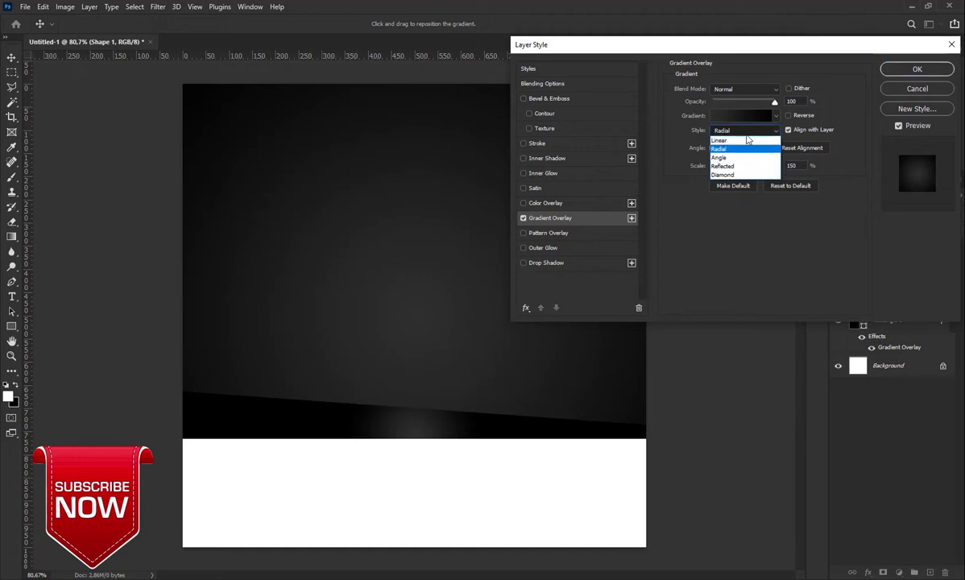
left_click(742, 142)
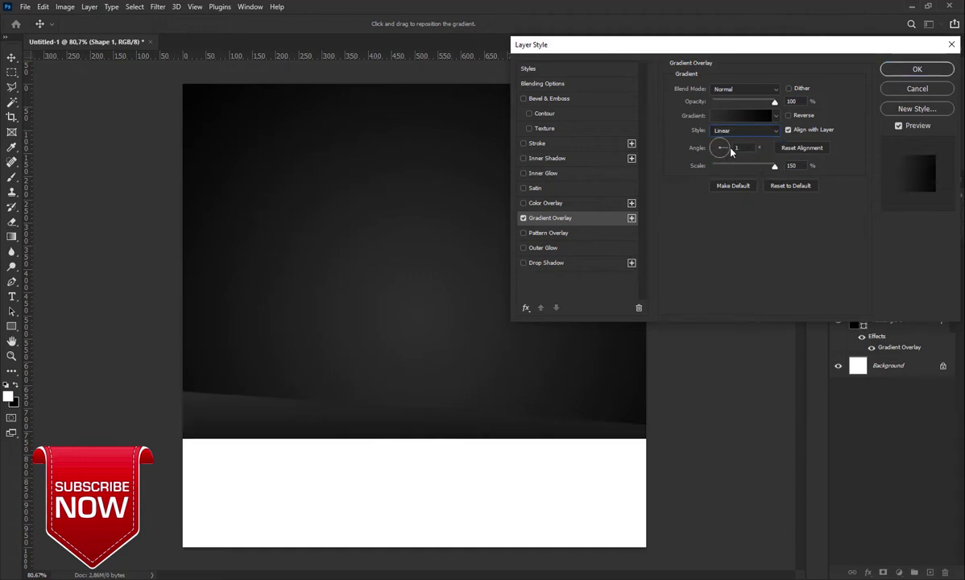
left_click_drag(730, 153, 752, 173)
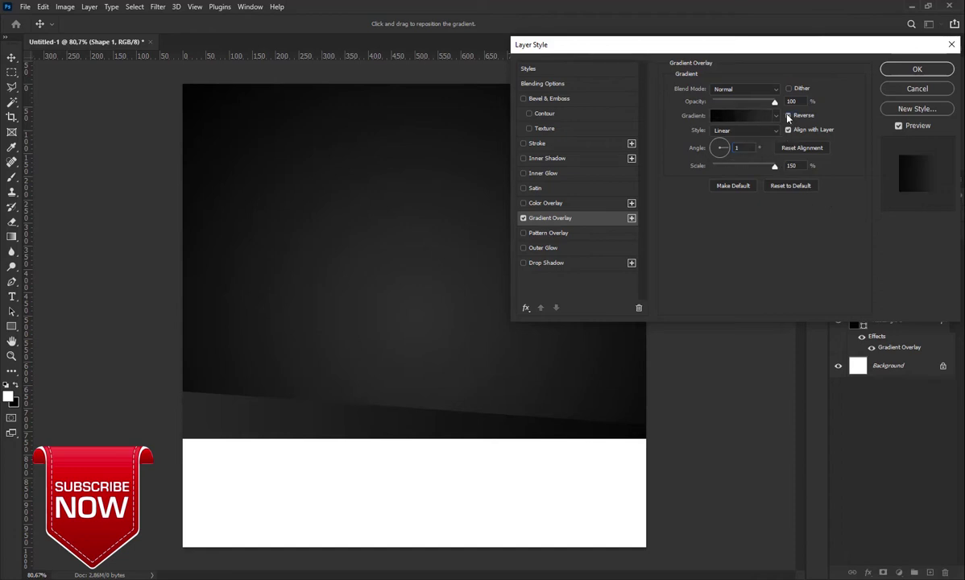
Set the band gradient's left stop to bright yellow.
left_click(746, 116)
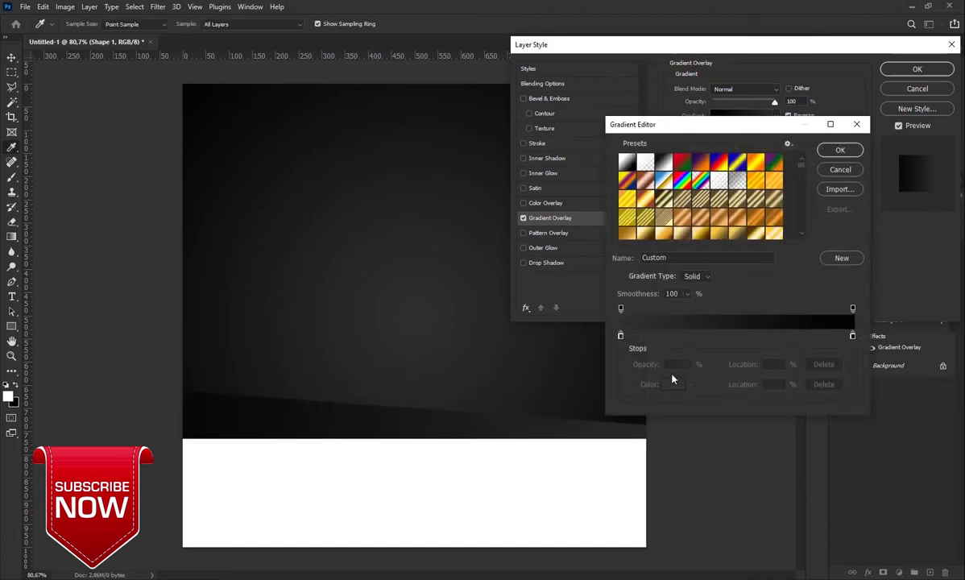
left_click(621, 336)
left_click(674, 384)
left_click_drag(784, 303, 788, 300)
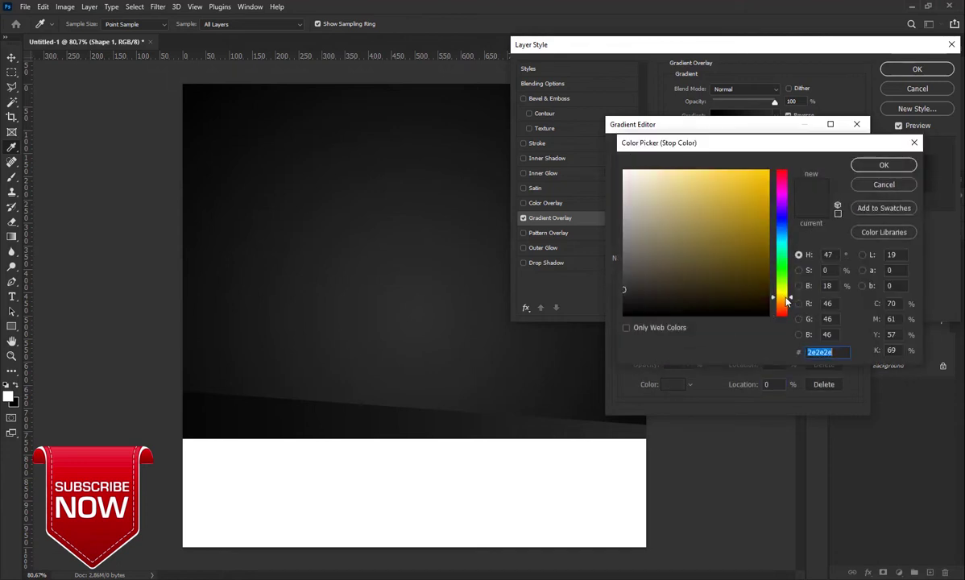
left_click(724, 171)
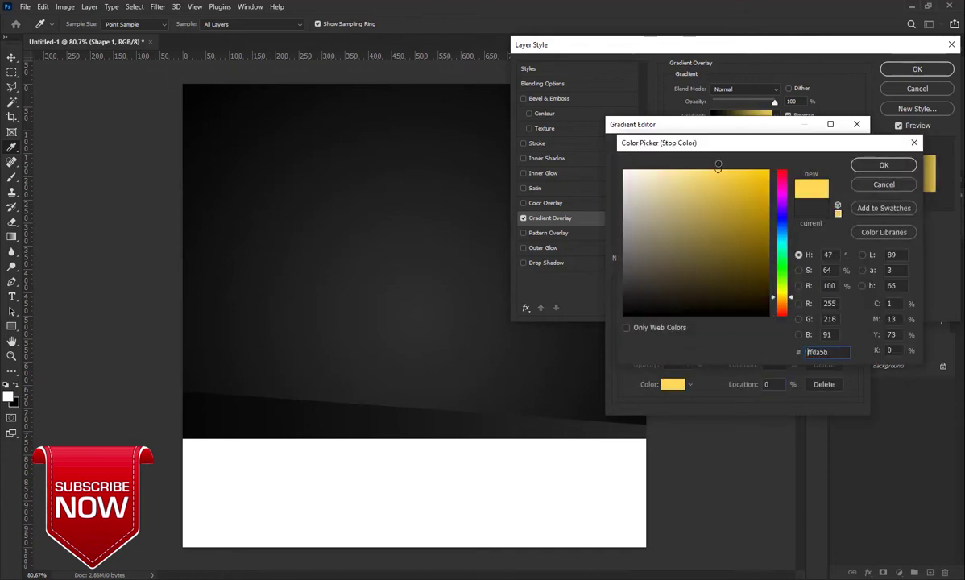
left_click(884, 164)
Make the right stop orange #ff7011 and shift the gradient midpoint to 39%.
left_click(852, 335)
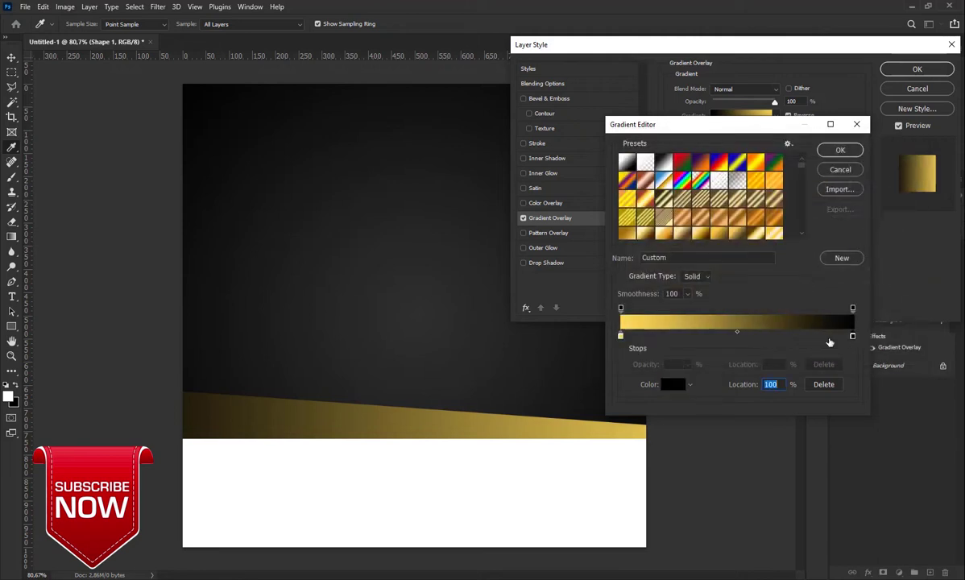
left_click(673, 385)
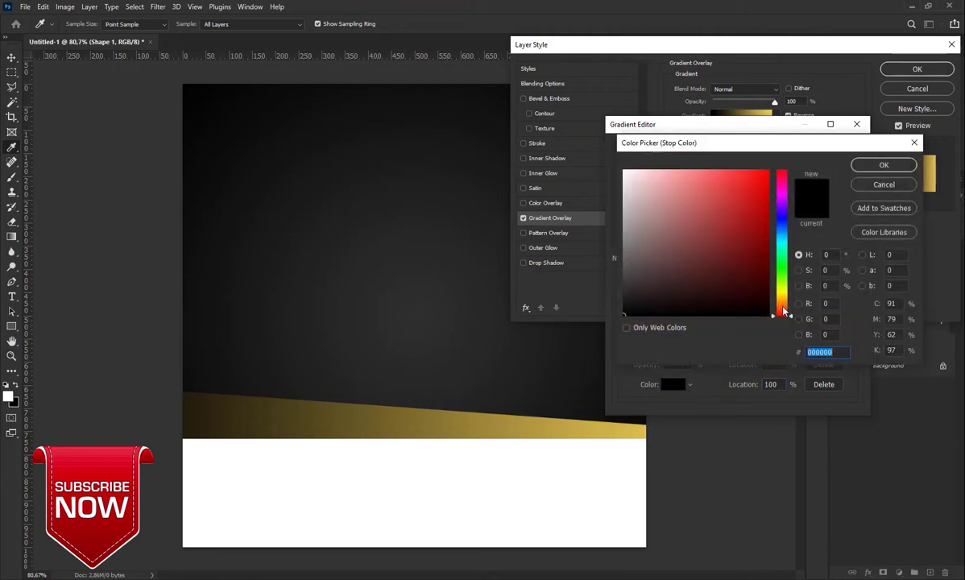
left_click(739, 170)
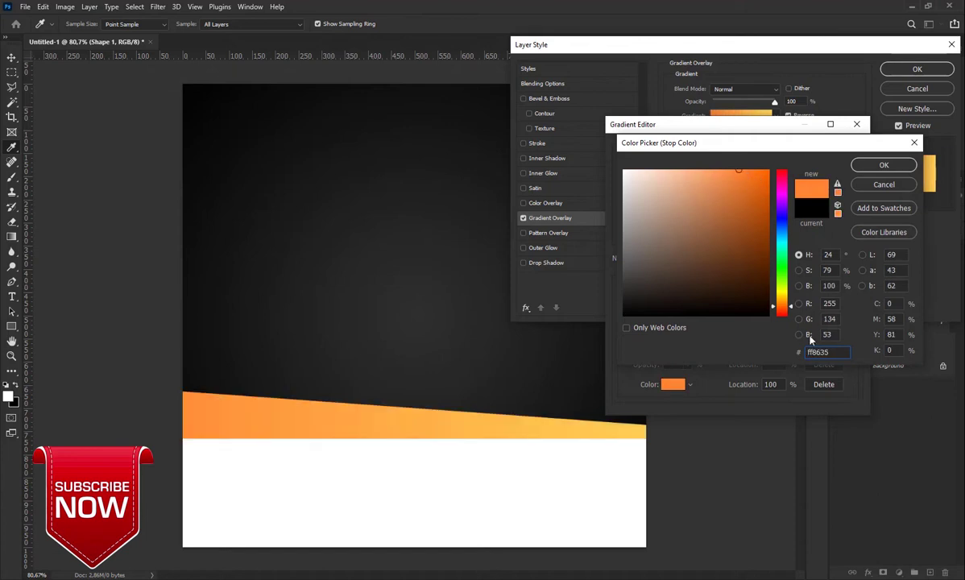
left_click(759, 171)
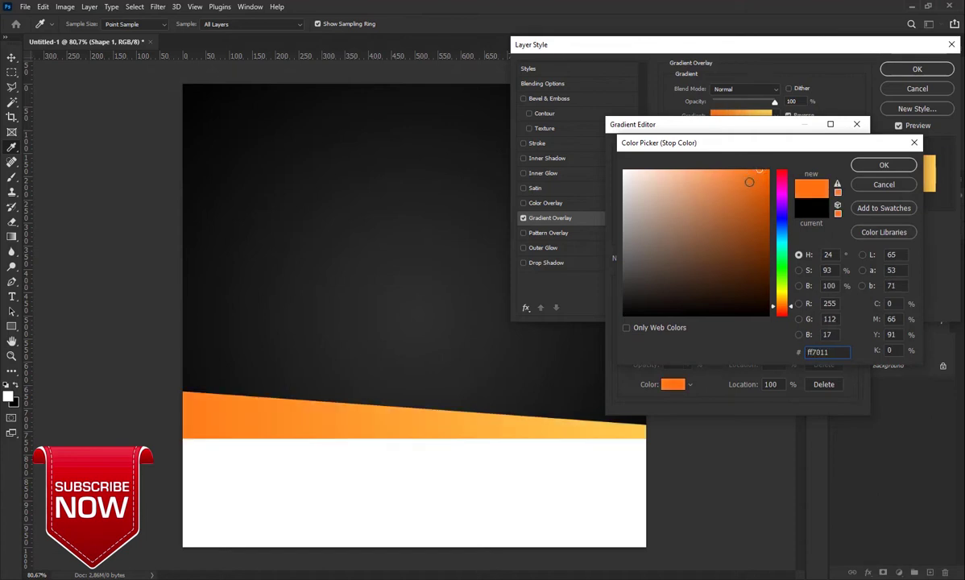
left_click(884, 166)
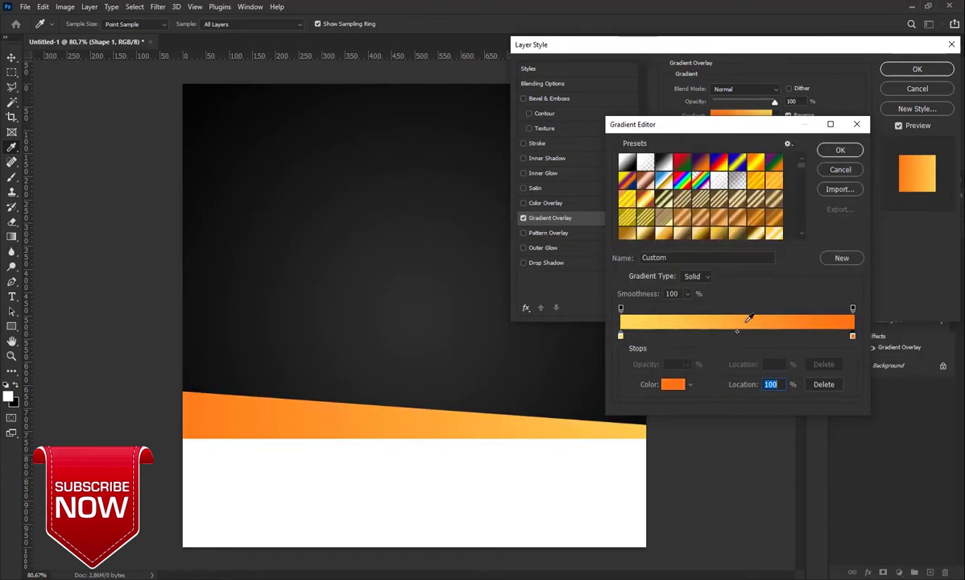
left_click_drag(737, 331, 712, 332)
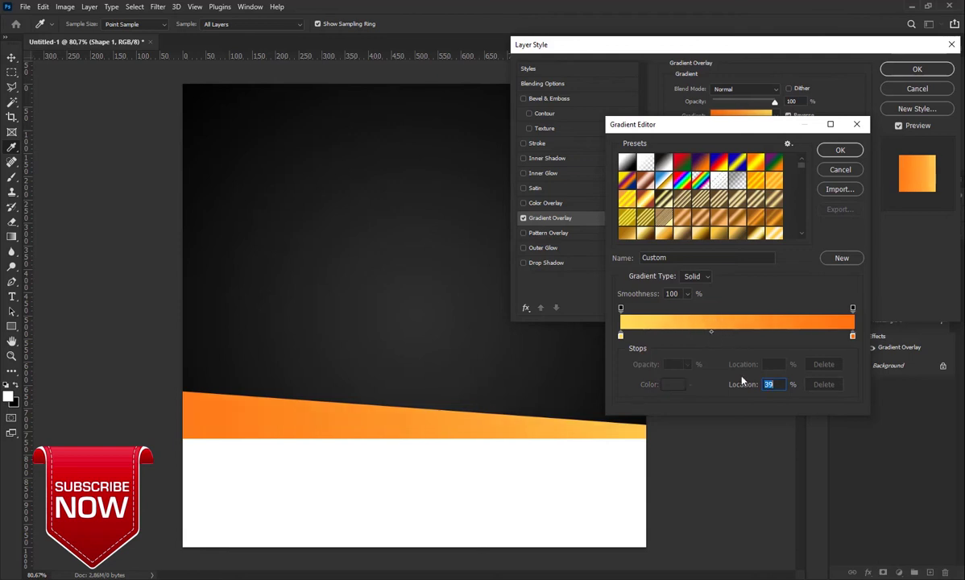
left_click(840, 150)
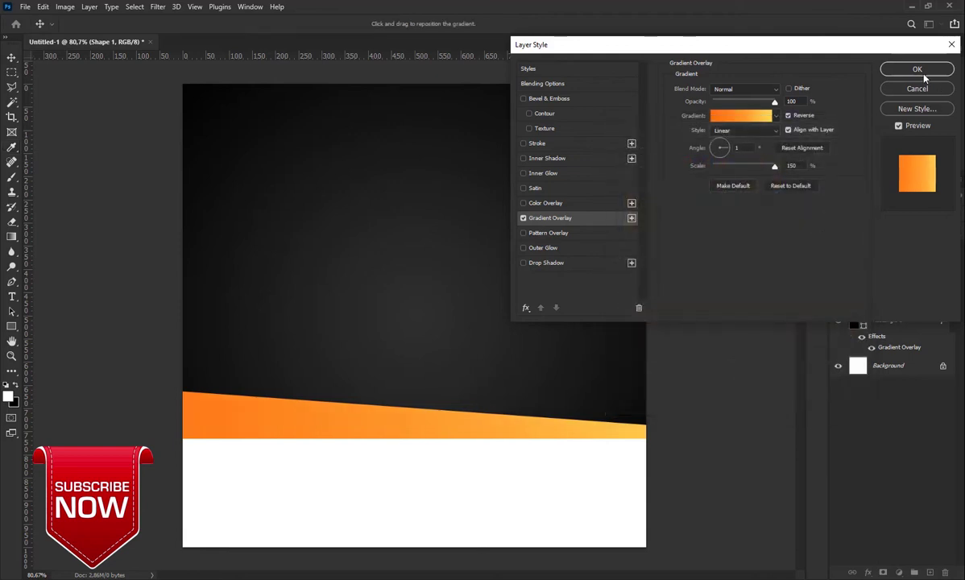
Apply the band gradient, scale the halftone dots to 7.82%, and layer them beneath Shape 1.
left_click(918, 71)
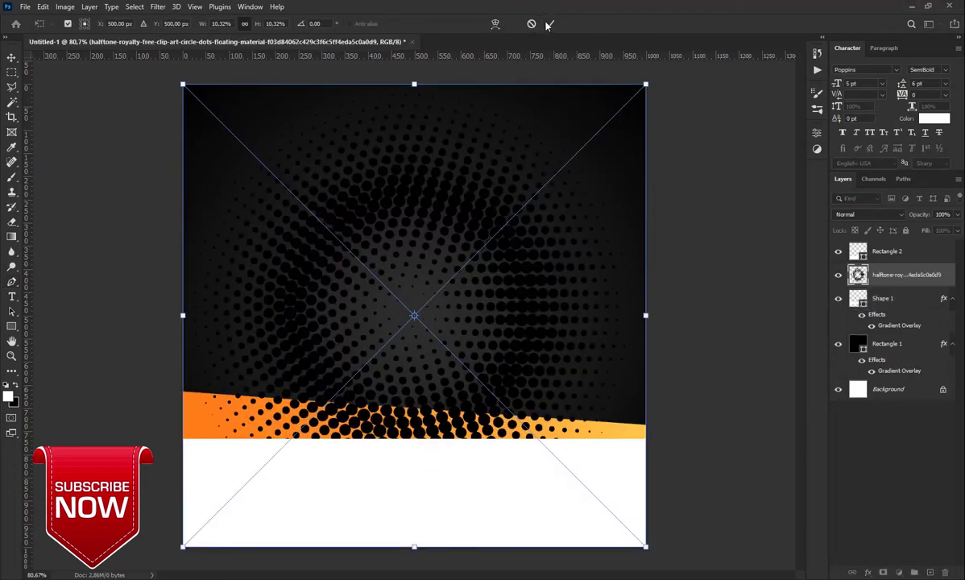
left_click_drag(646, 83, 532, 194)
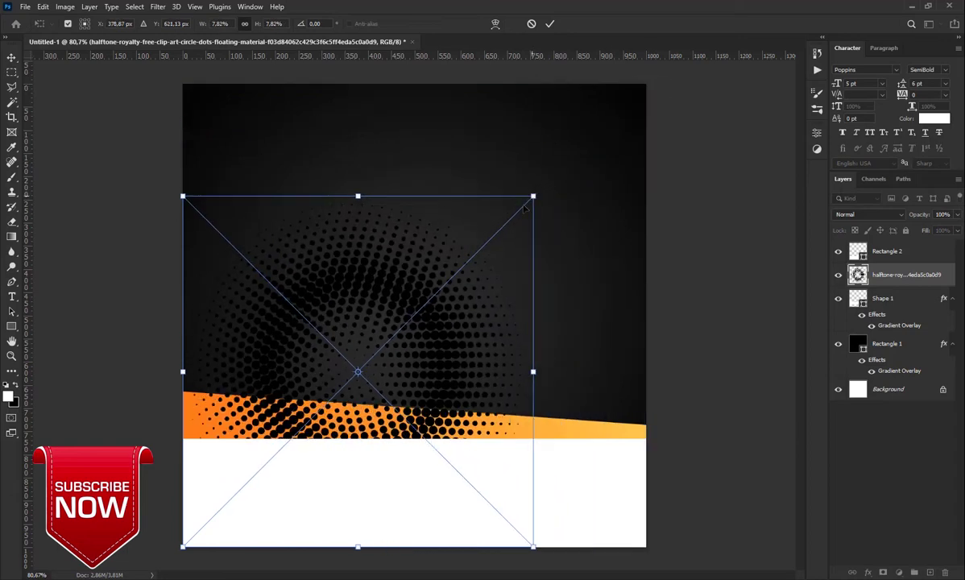
mouse_move(449, 241)
left_mouse_down()
mouse_move(515, 198)
mouse_move(506, 200)
left_mouse_up()
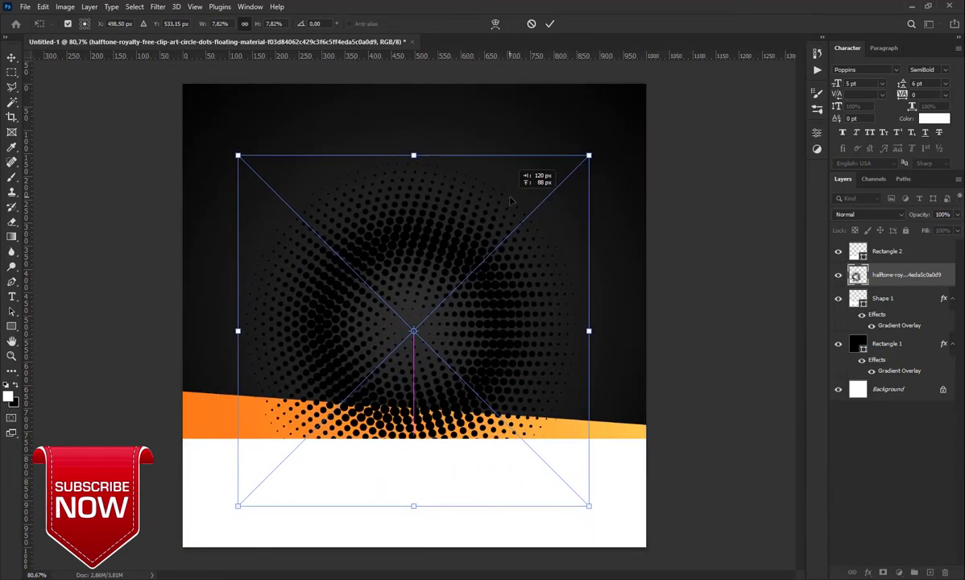
left_click(550, 23)
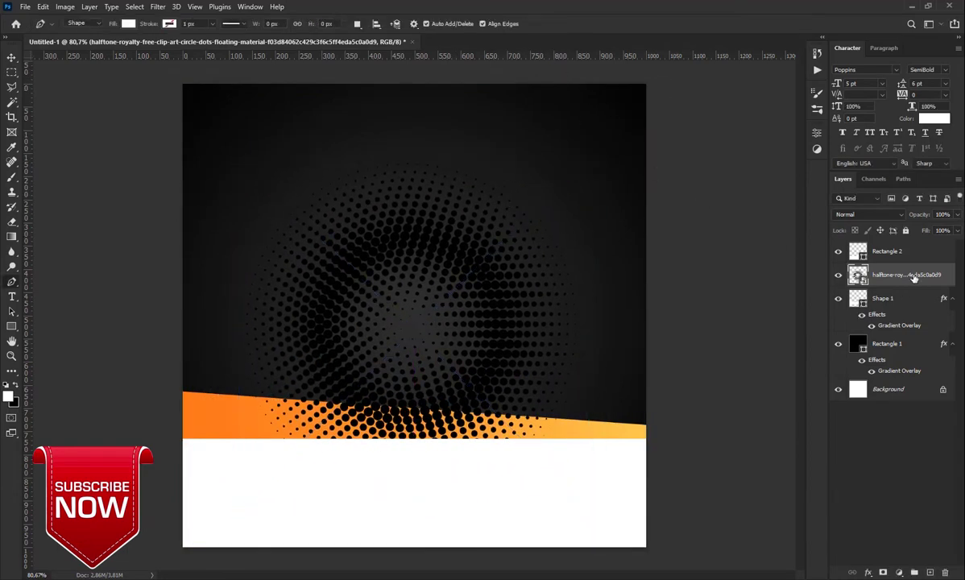
left_click_drag(914, 278, 889, 316)
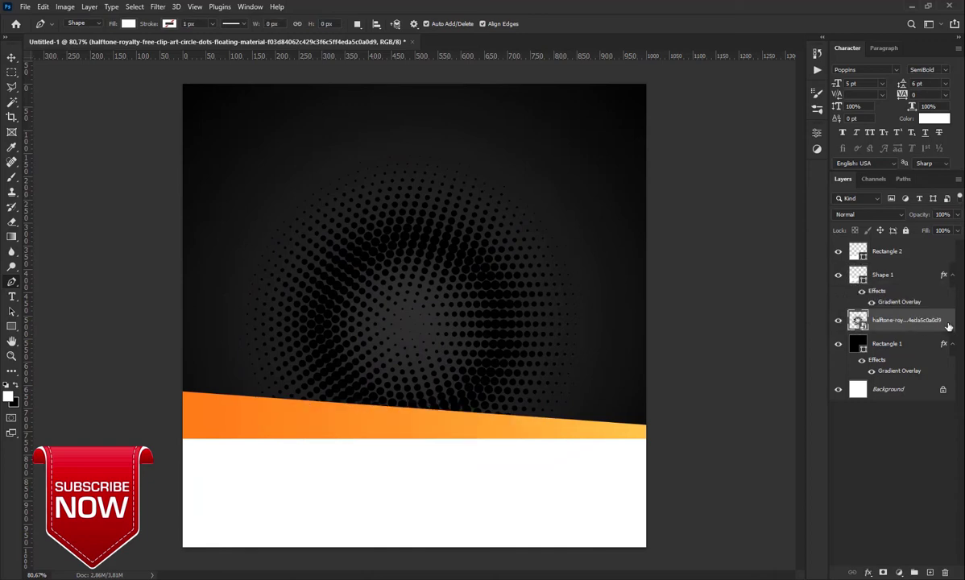
right_click(949, 326)
left_click(848, 90)
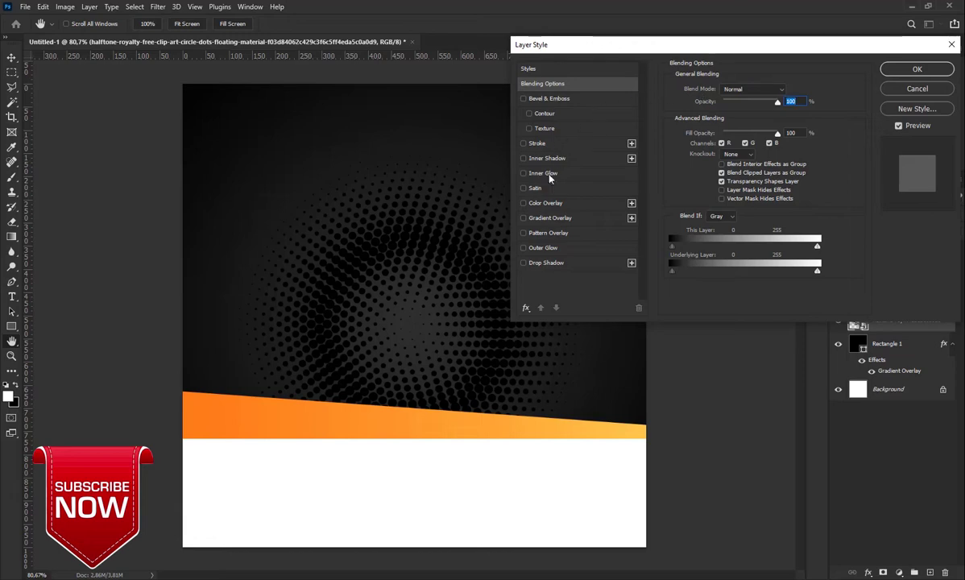
Give the halftone layer a white Color Overlay and set its opacity to 8%.
left_click(523, 203)
left_click(546, 203)
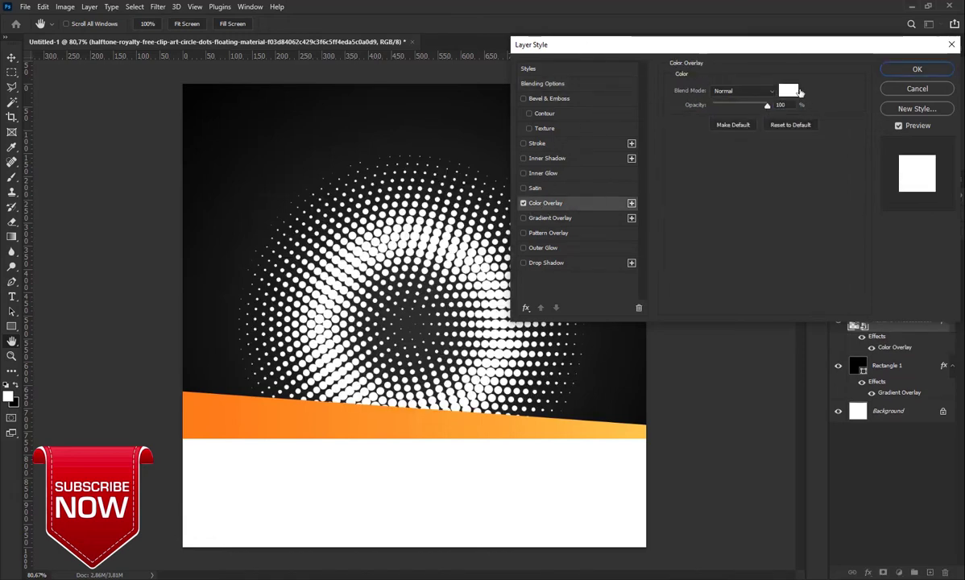
left_click(788, 92)
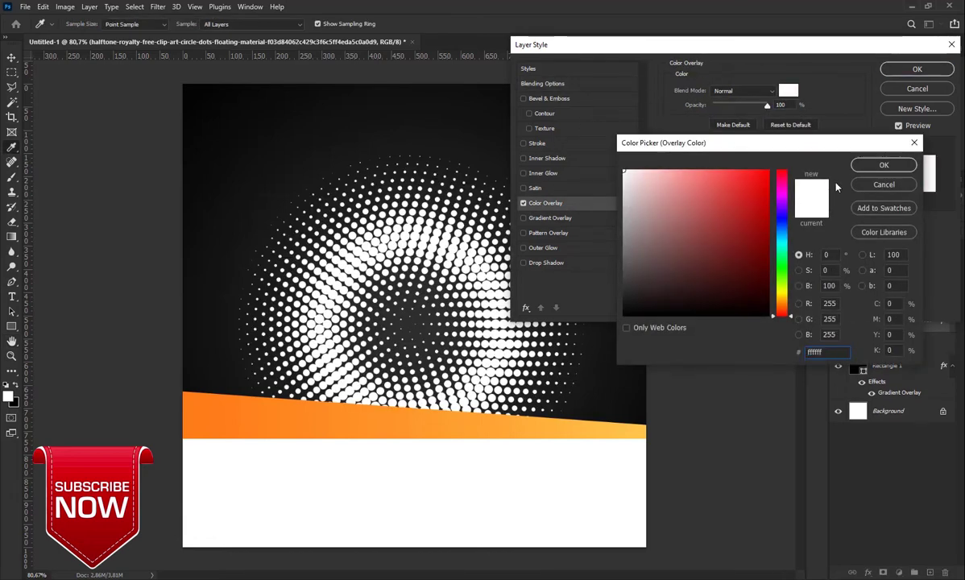
left_click(884, 165)
left_click(917, 69)
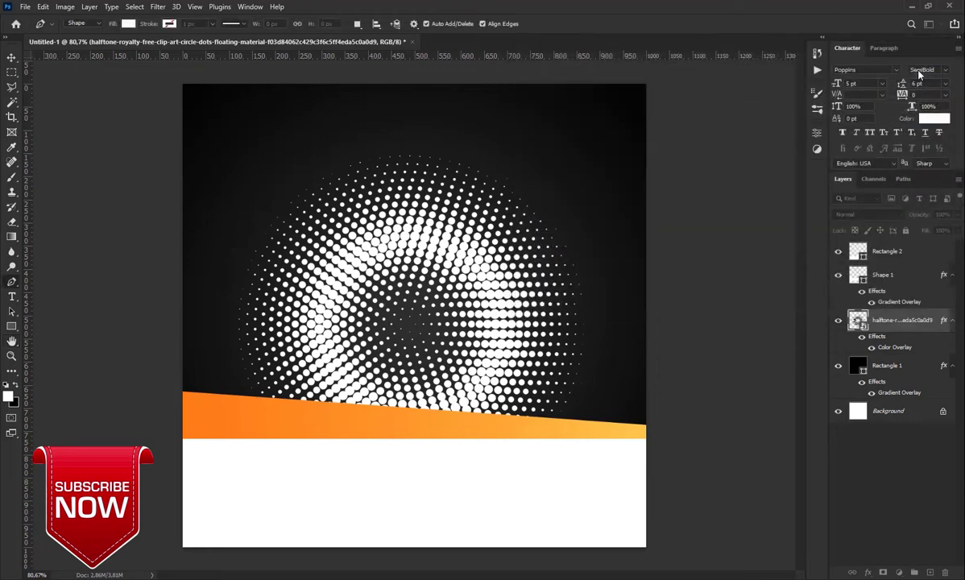
left_click_drag(923, 214, 871, 211)
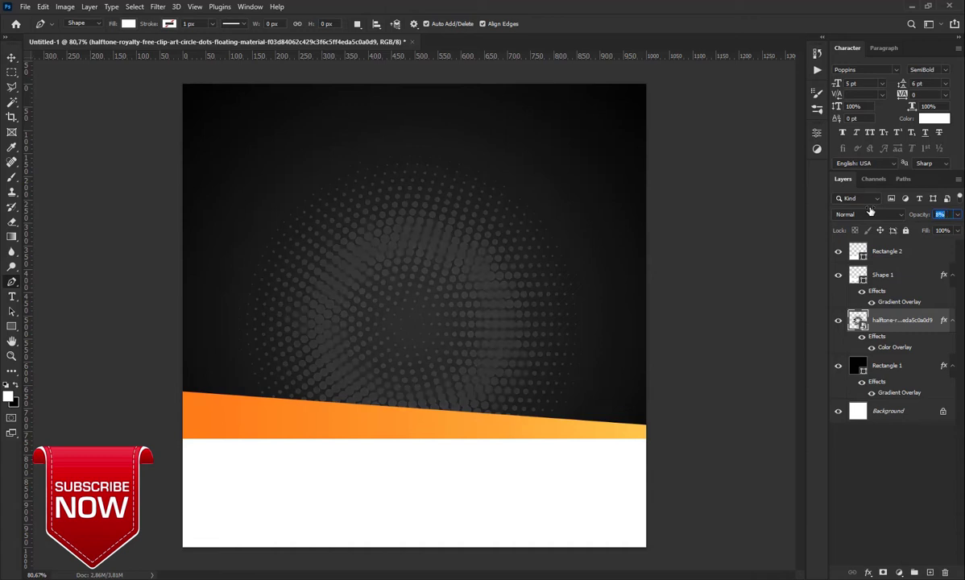
key("Return")
Shrink the placed watch photo, commit it, and move its layer to the top.
left_click_drag(222, 83, 361, 252)
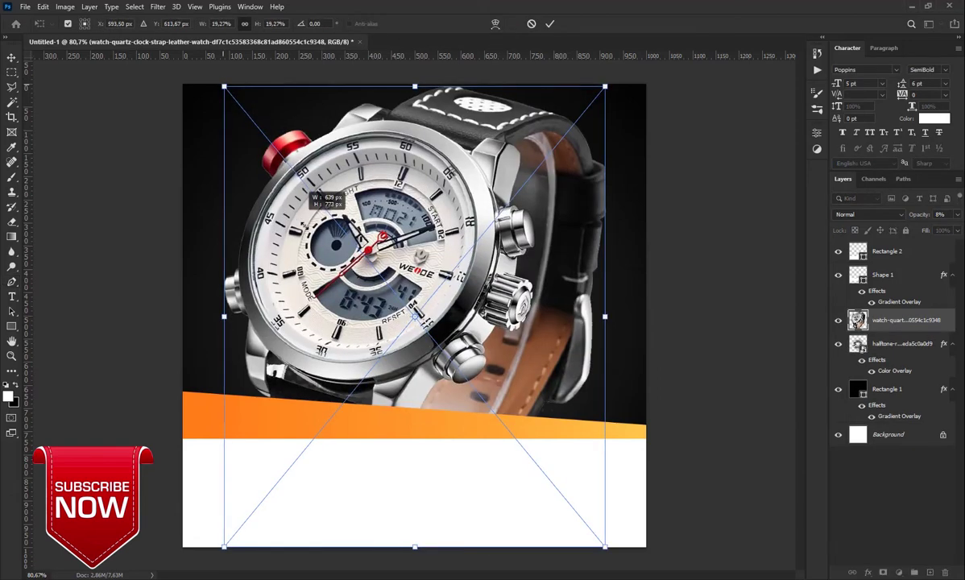
left_click(550, 23)
key("p")
mouse_move(886, 252)
left_mouse_down()
mouse_move(913, 244)
mouse_move(886, 246)
left_mouse_up()
Centre the watch over the halftone and rescale it to about 12.97% (432 × 522).
scroll(465, 344, "down", 1)
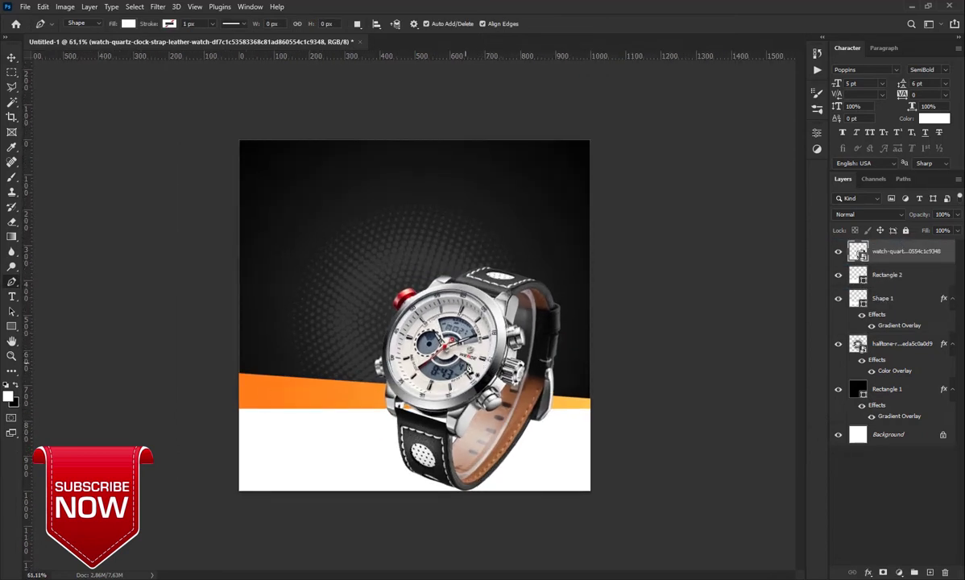
left_click(464, 362)
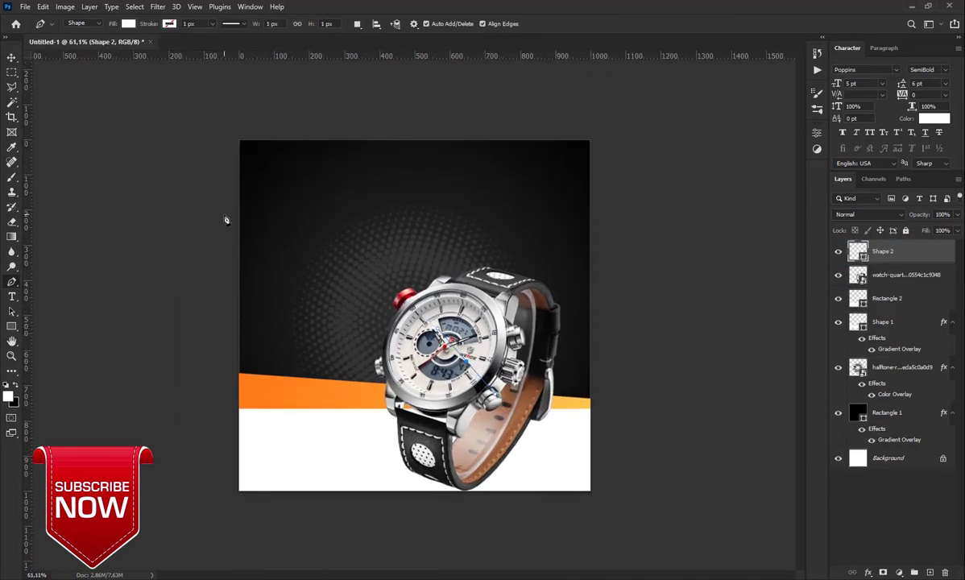
key("ctrl+z")
left_click(12, 57)
scroll(414, 315, "up", 1)
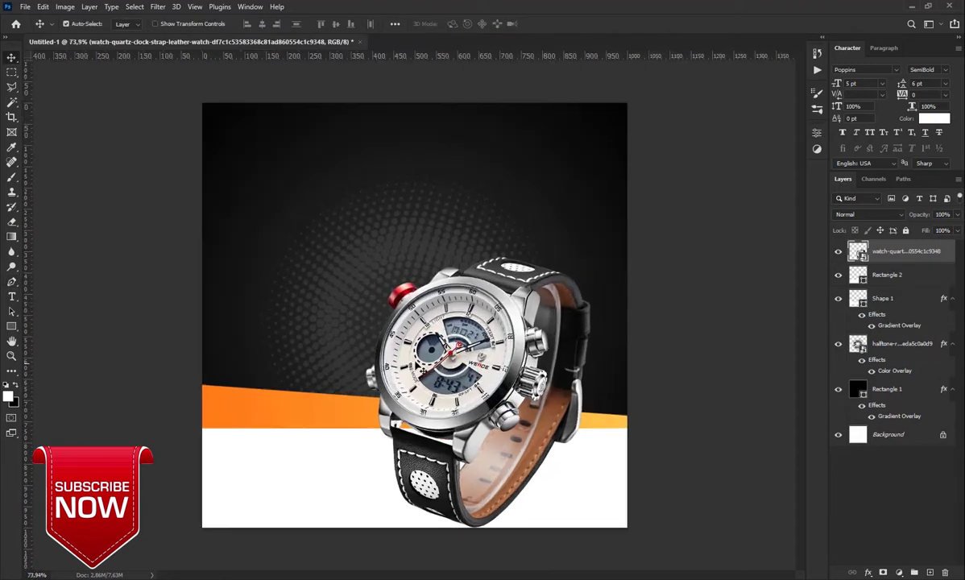
left_click_drag(462, 341, 411, 290)
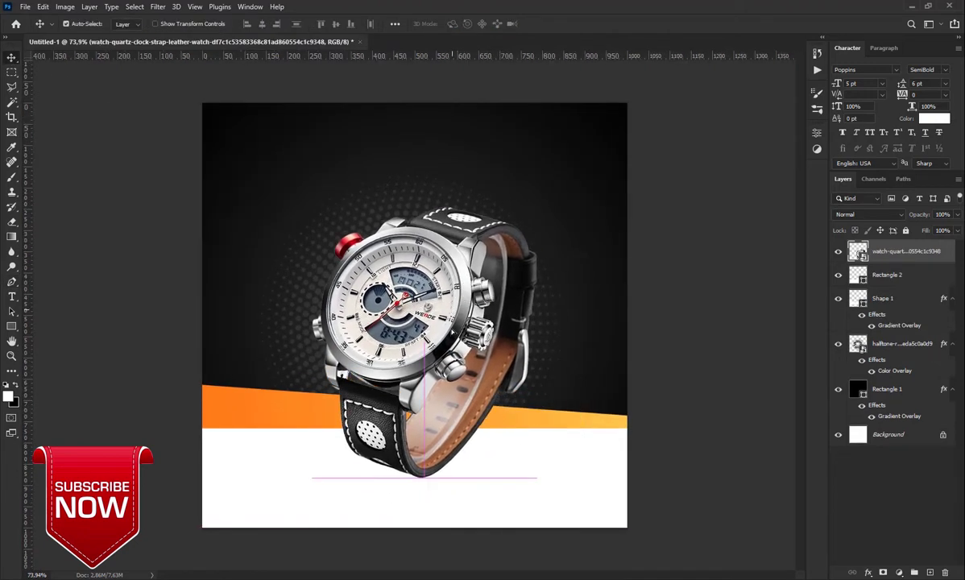
key("ctrl+t")
left_click_drag(539, 209, 466, 254)
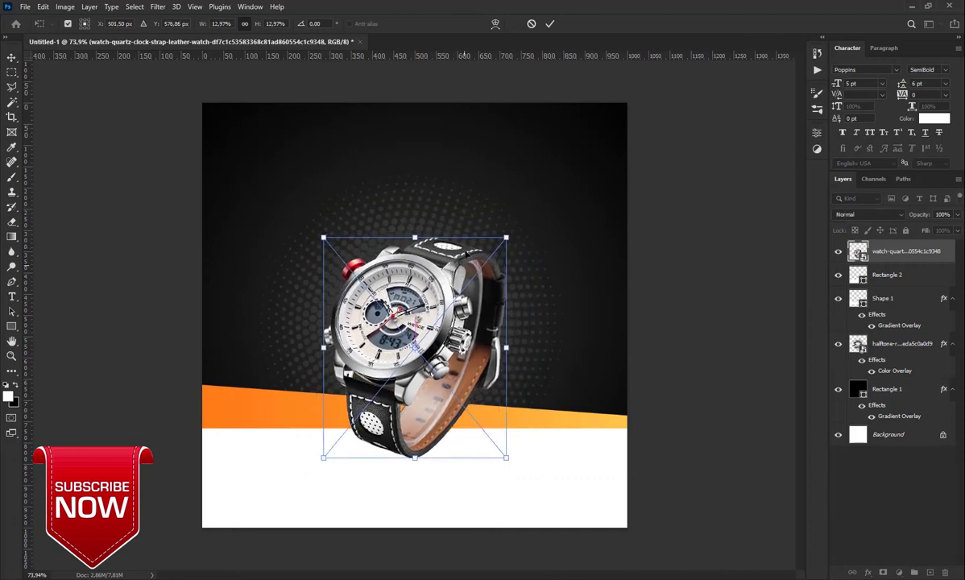
left_click(550, 24)
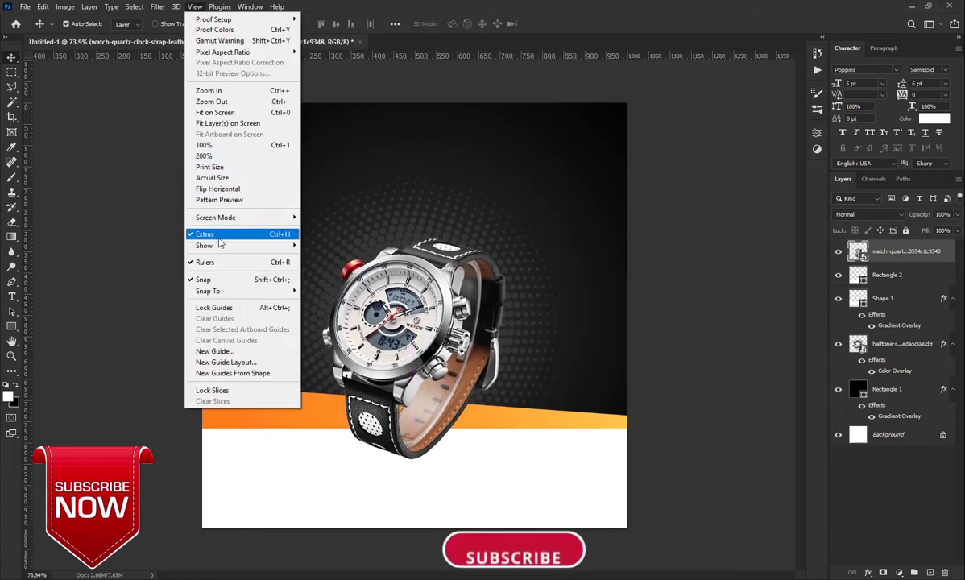
Add 30 px margin guides on all four sides and a new empty Layer 1.
left_click(226, 363)
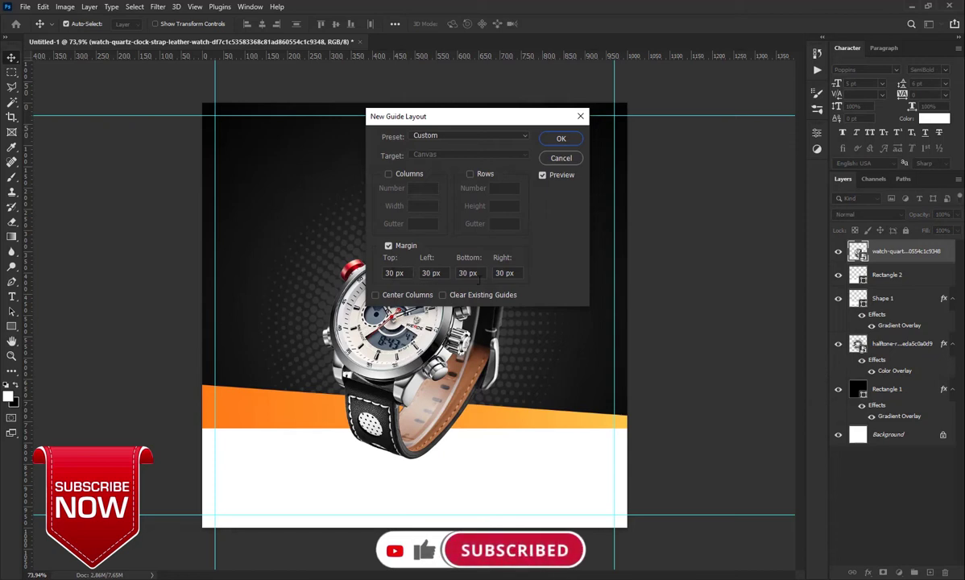
left_click(562, 138)
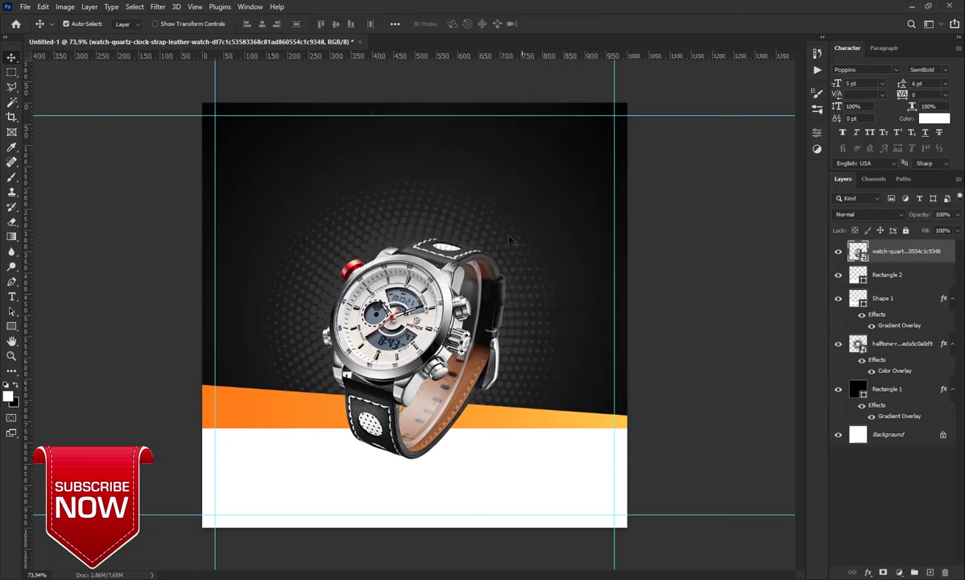
left_click(930, 572)
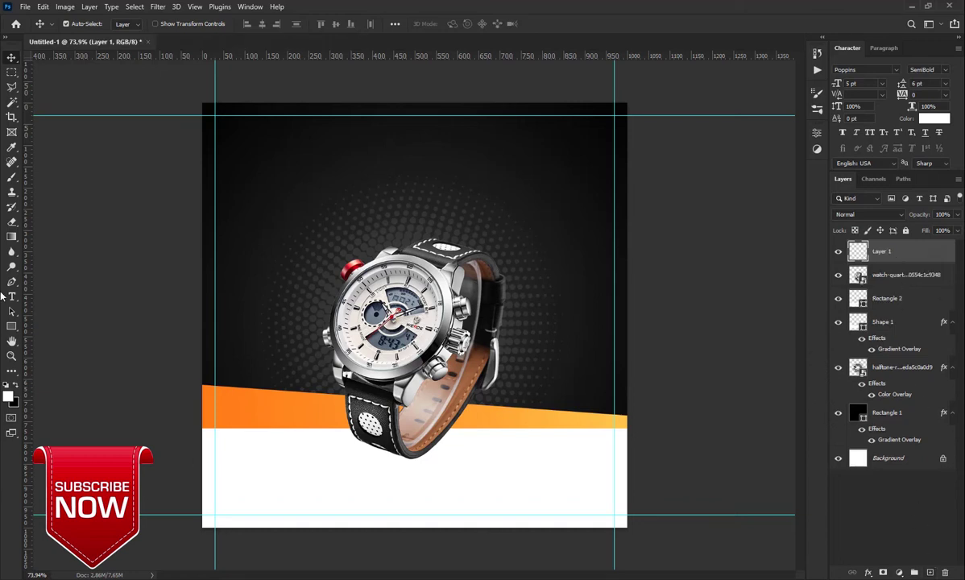
Paint a black shadow under the watch with a 515 px Soft Round brush.
left_click(11, 175)
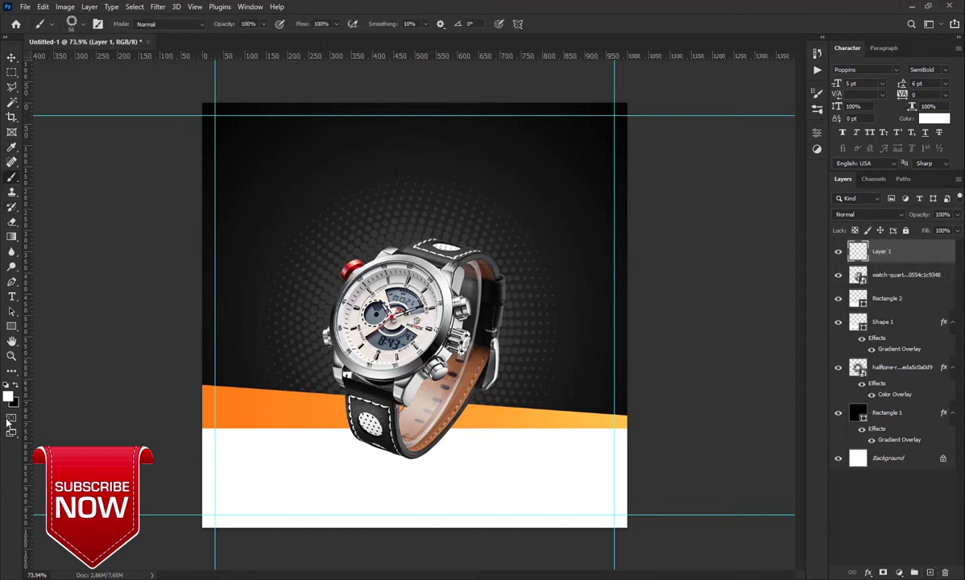
left_click(18, 385)
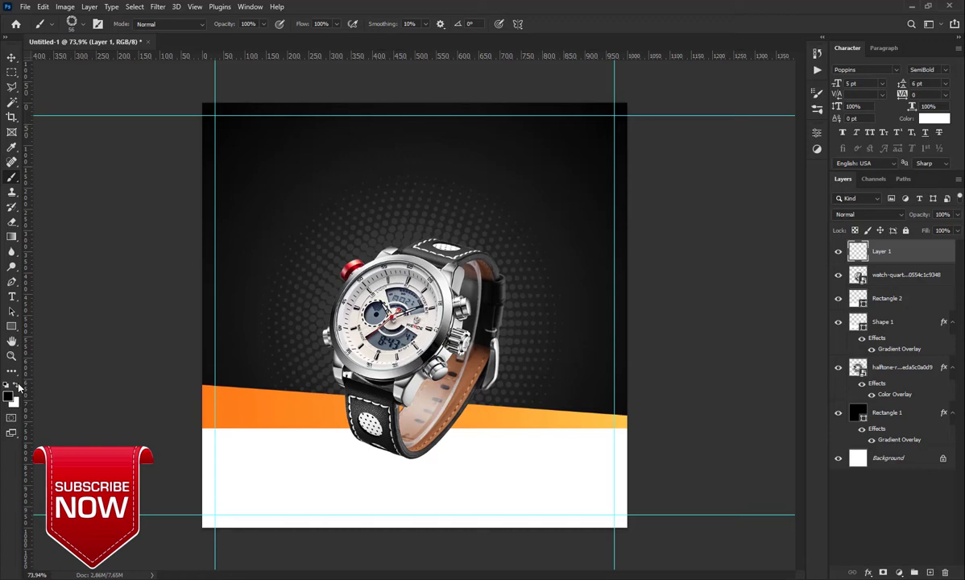
left_click(71, 24)
left_click(37, 158)
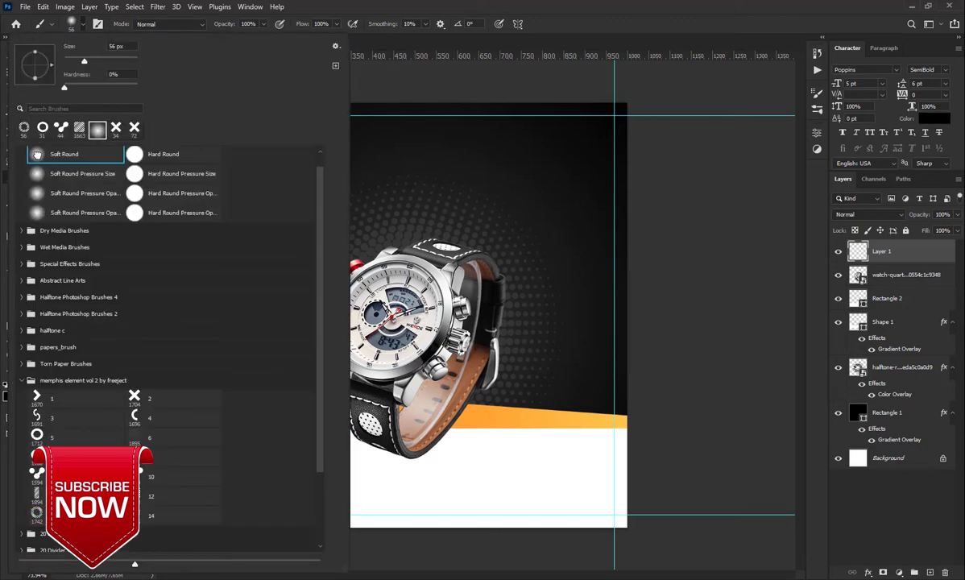
left_click(411, 4)
left_click_drag(295, 319, 379, 319)
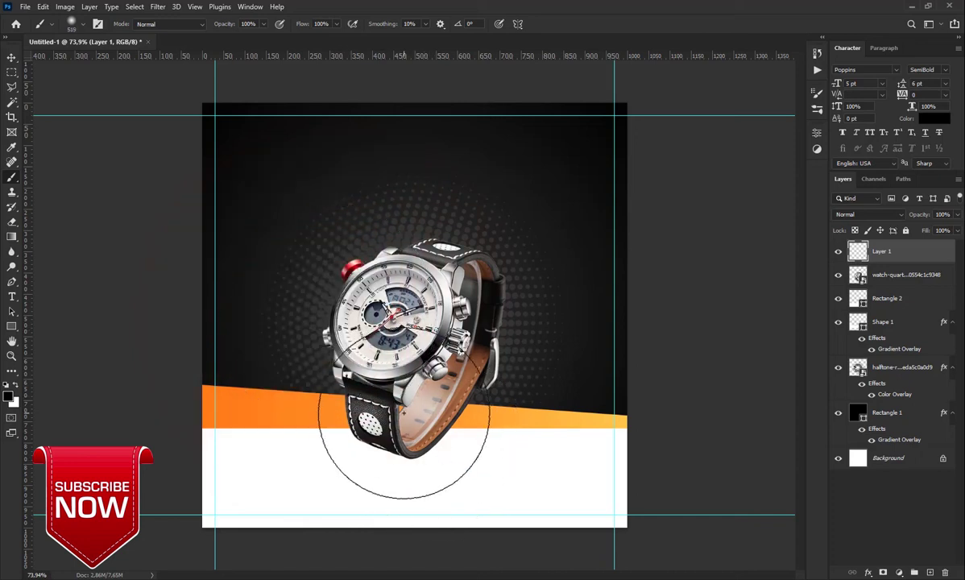
left_click_drag(400, 411, 367, 407)
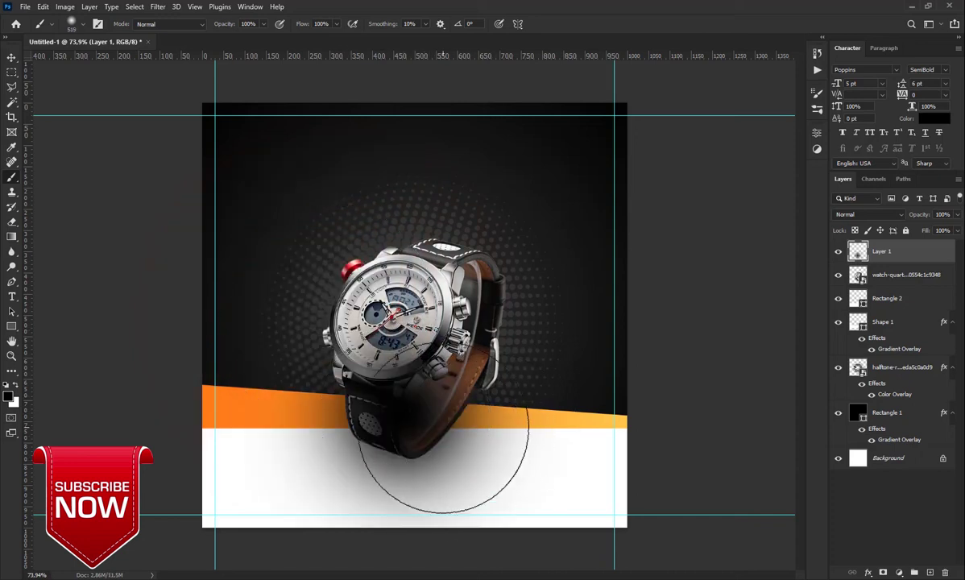
Flatten the shadow with Free Transform and lower its opacity to 81%.
left_click(43, 7)
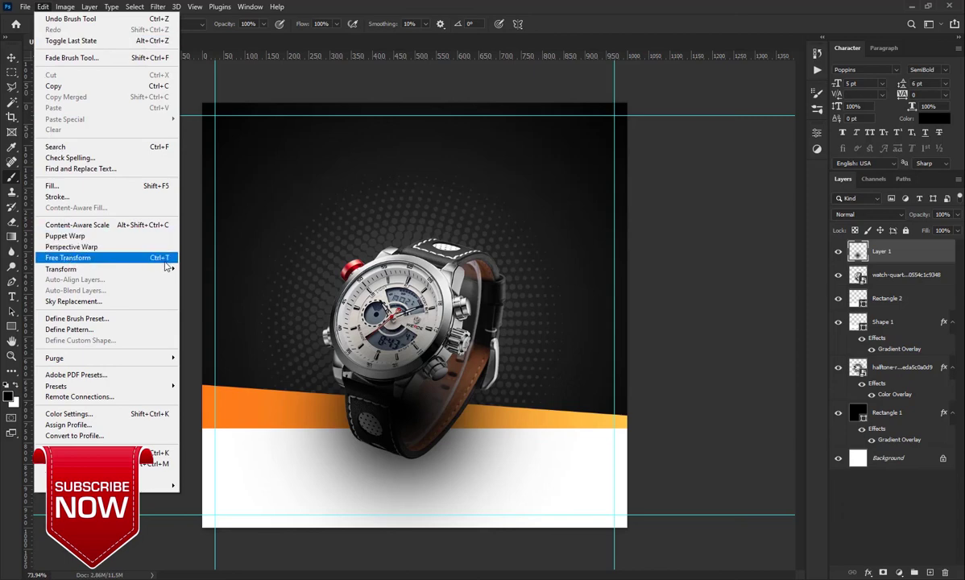
left_click(165, 261)
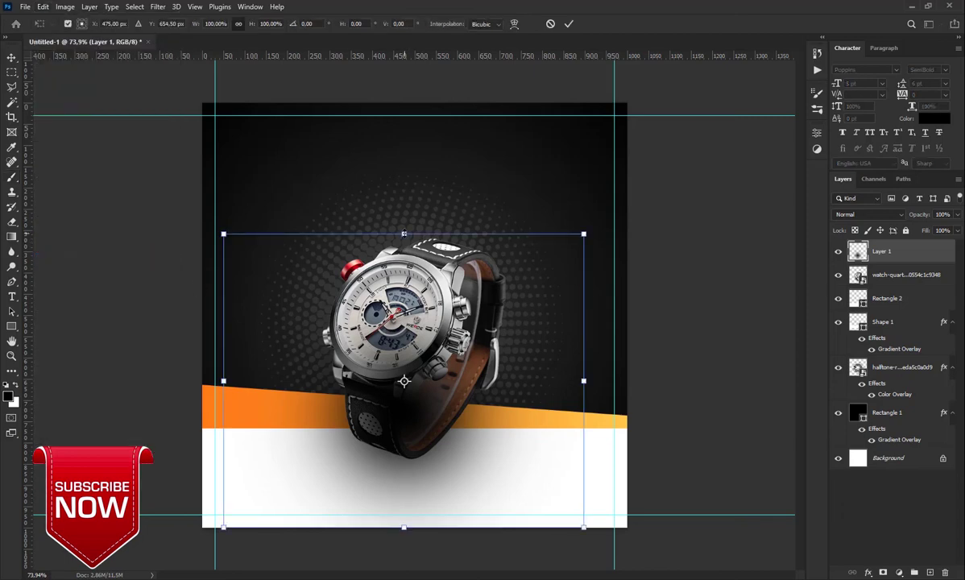
mouse_move(404, 234)
left_mouse_down()
mouse_move(403, 486)
mouse_move(437, 454)
left_mouse_up()
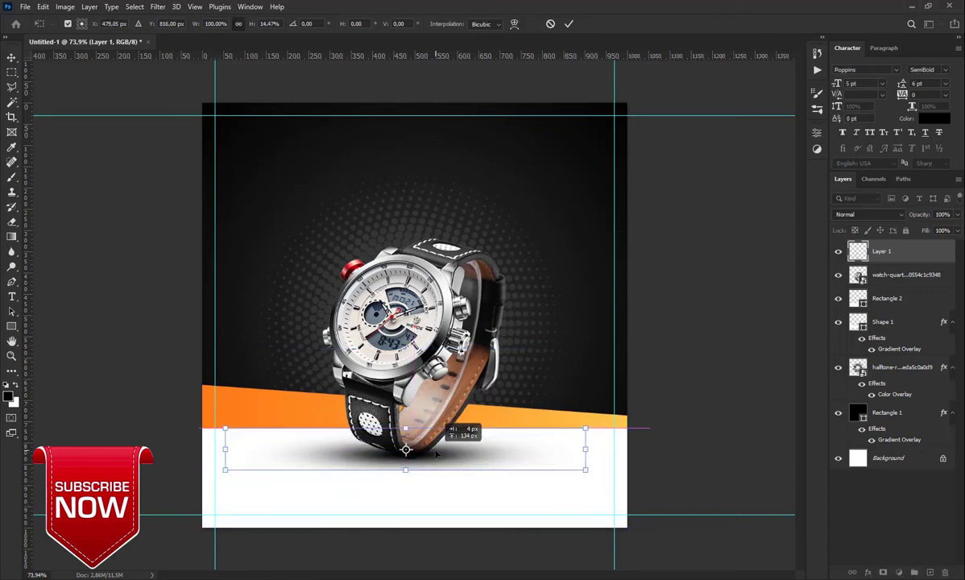
left_click(569, 24)
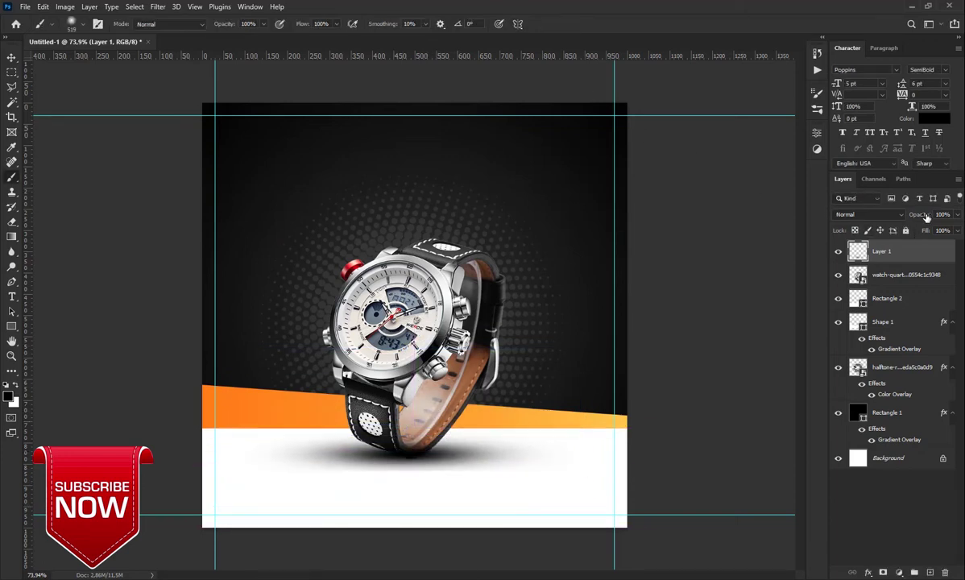
mouse_move(926, 217)
left_mouse_down()
mouse_move(908, 228)
mouse_move(916, 230)
mouse_move(884, 278)
left_mouse_up()
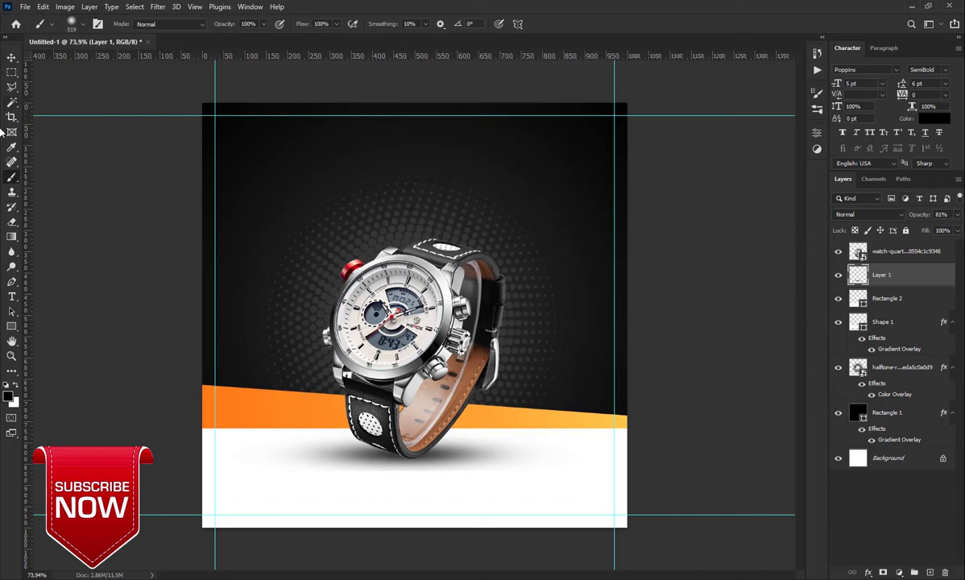
left_click(11, 236)
On a new layer above the watch, draw a 275×53 px rounded pill at top centre with larger corner radius.
right_click(11, 236)
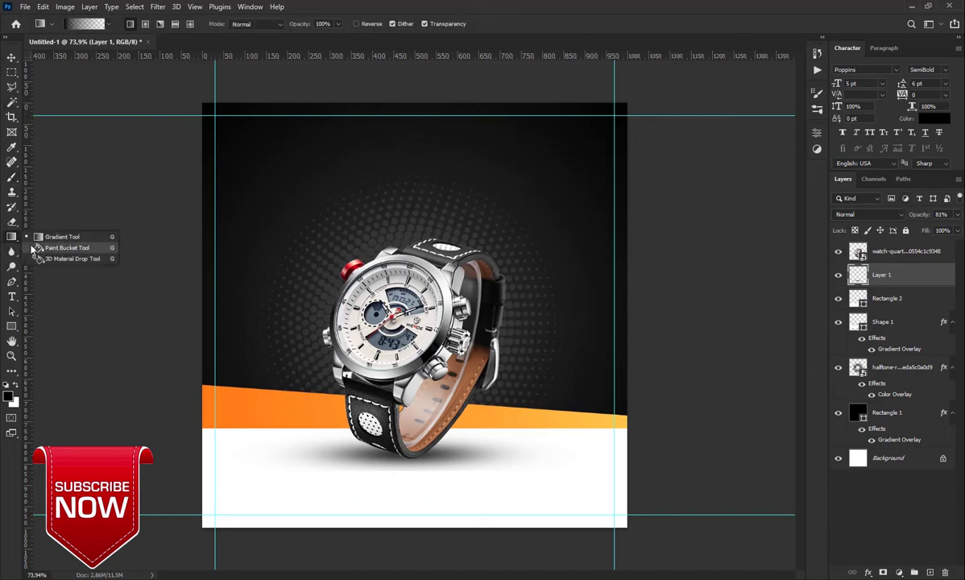
left_click(11, 326)
right_click(11, 327)
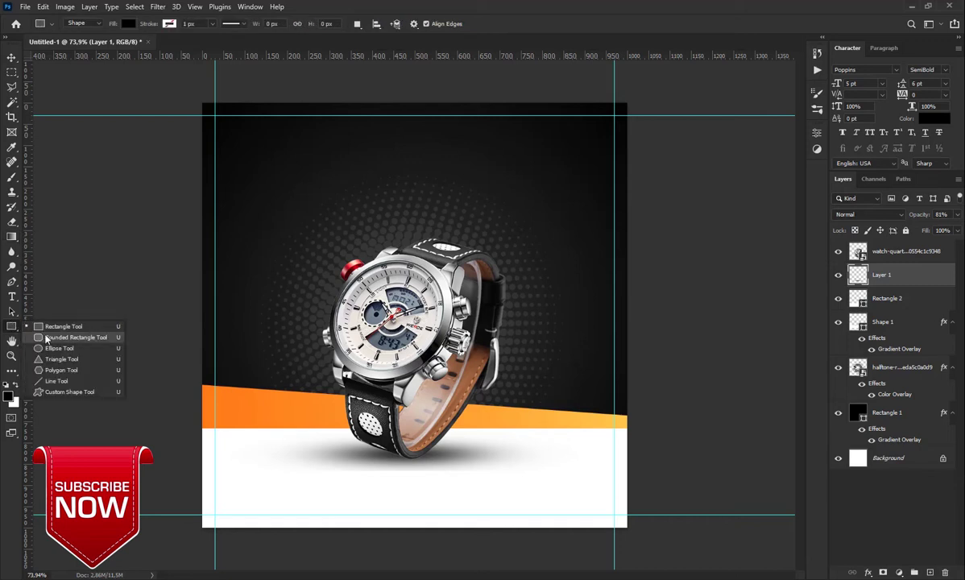
left_click(61, 336)
left_click(916, 253)
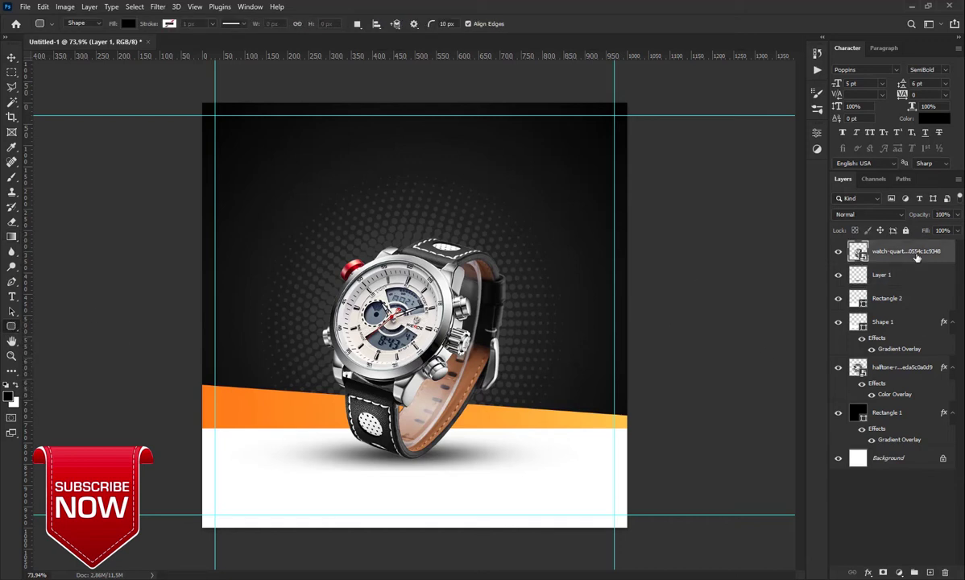
left_click(930, 572)
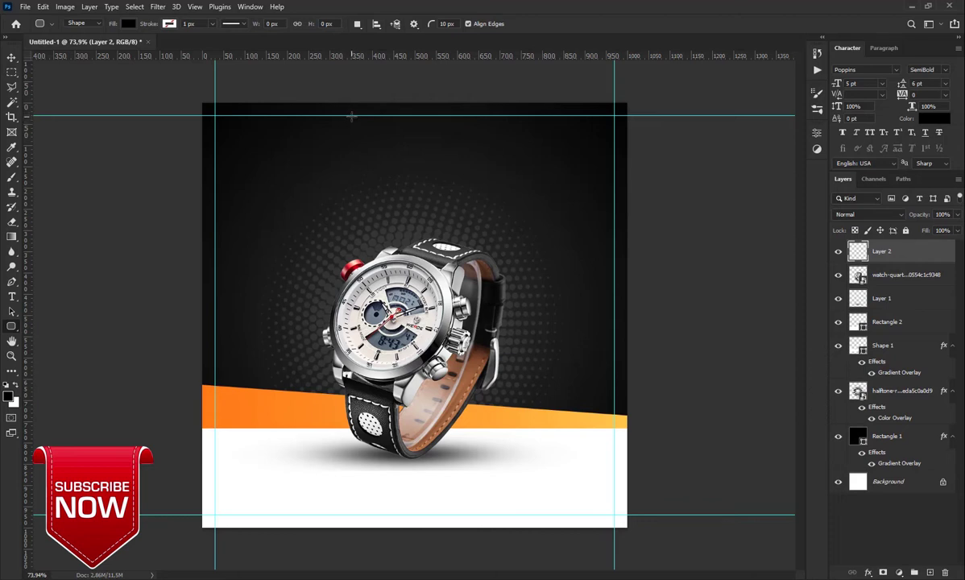
left_click_drag(351, 117, 468, 137)
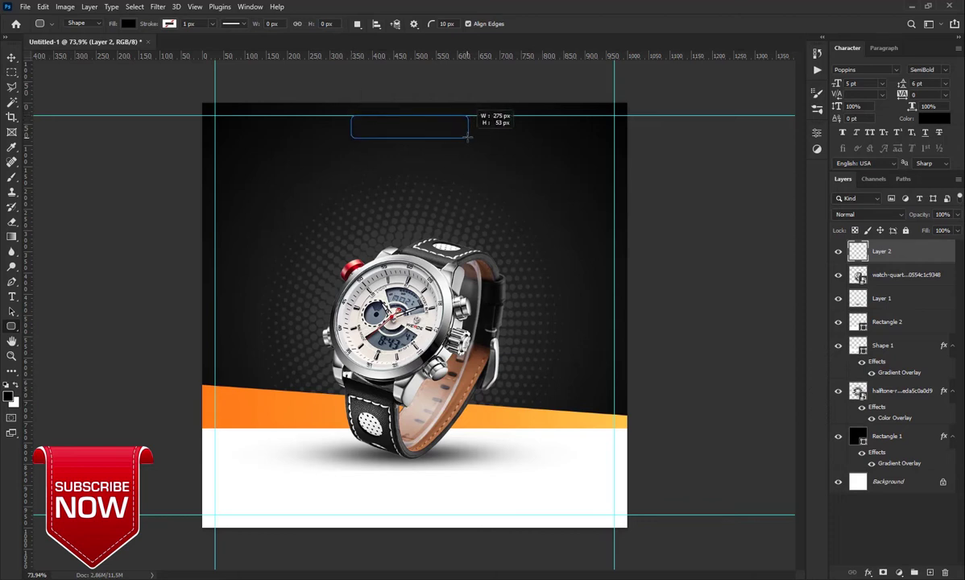
left_click_drag(467, 137, 468, 137)
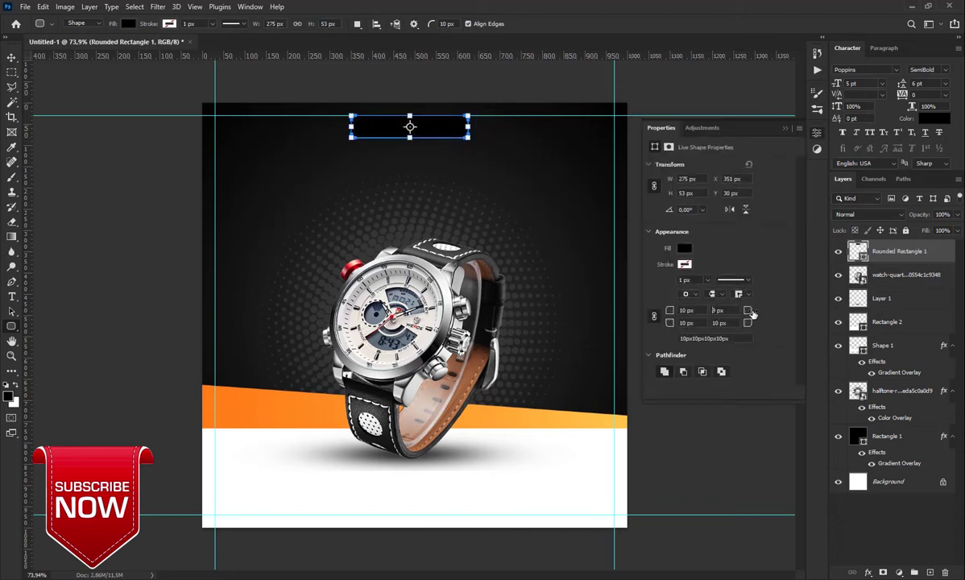
left_click_drag(752, 314, 761, 316)
key("Return")
left_click(781, 130)
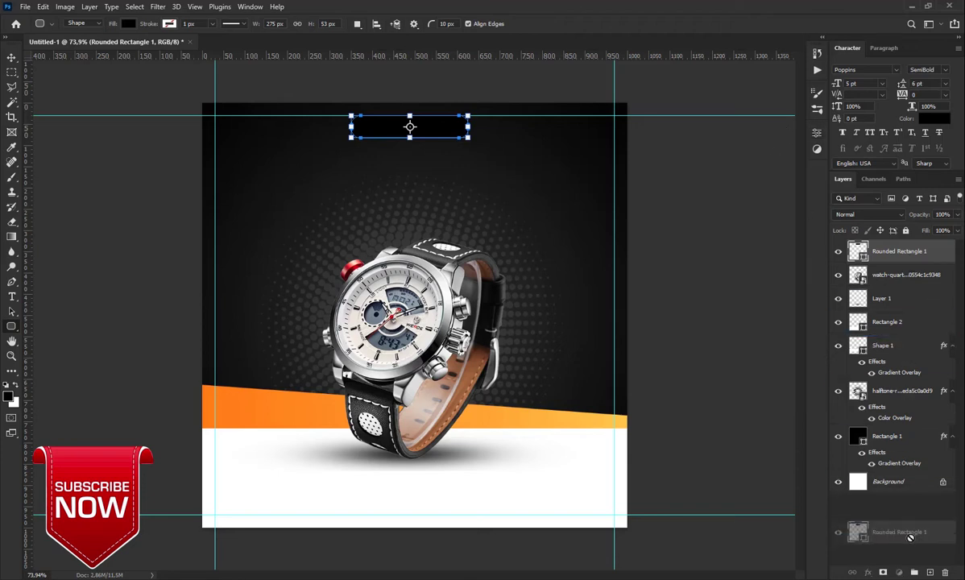
Duplicate the pill layer and make the original pill white.
left_click_drag(908, 254, 931, 573)
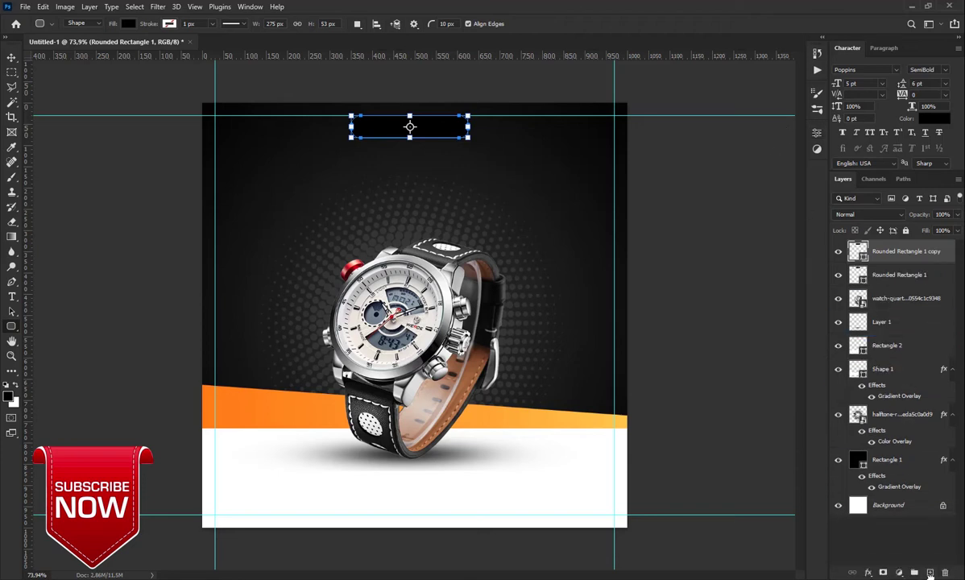
left_click(863, 279)
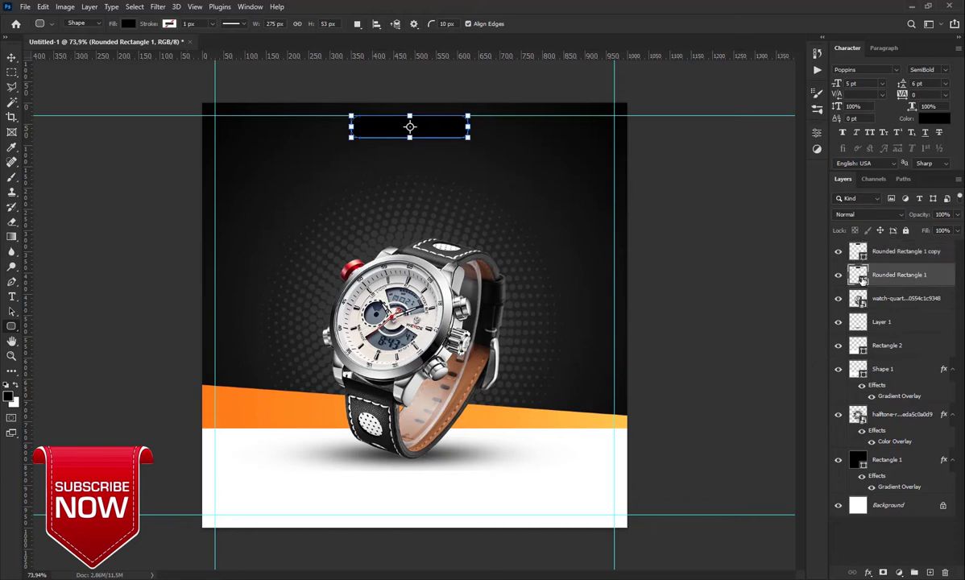
double_click(864, 280)
left_click_drag(638, 184, 625, 170)
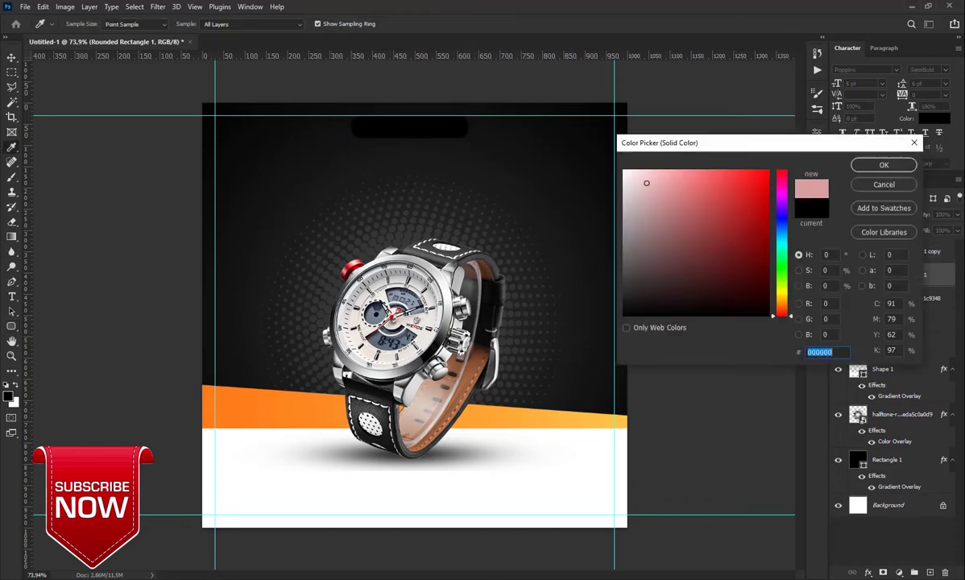
left_click(884, 164)
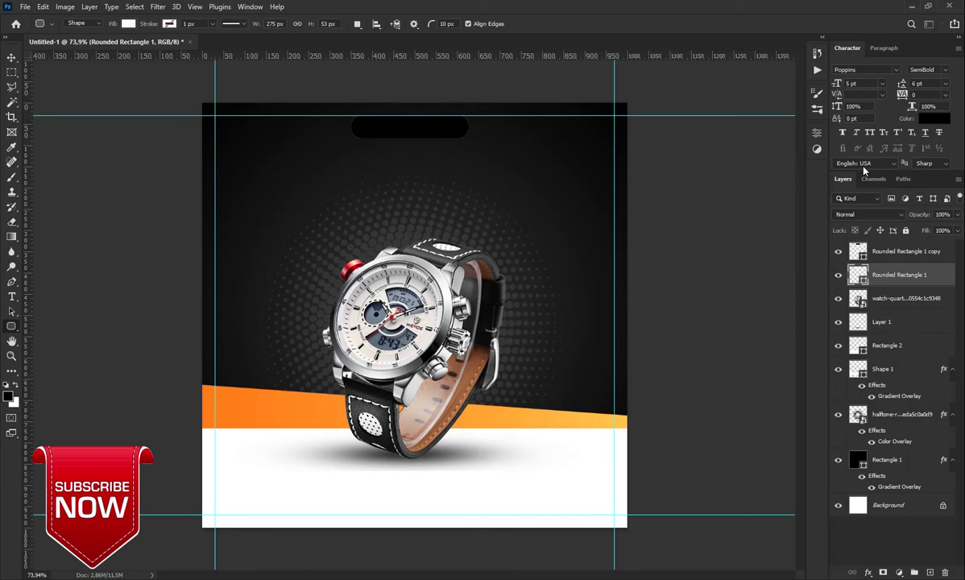
Nudge the black copy down so the white pill peeks out above, and add an empty layer.
left_click(915, 254)
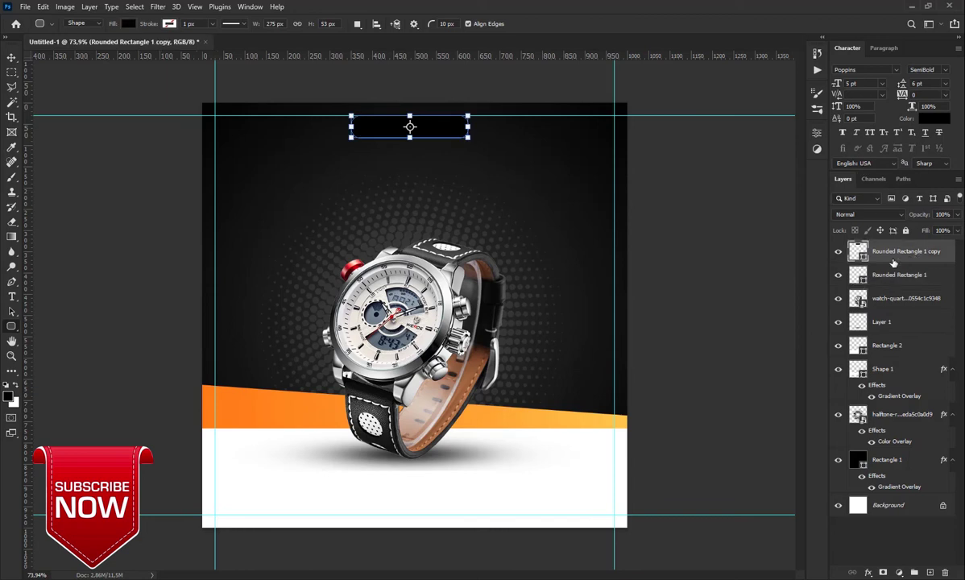
left_click(11, 56)
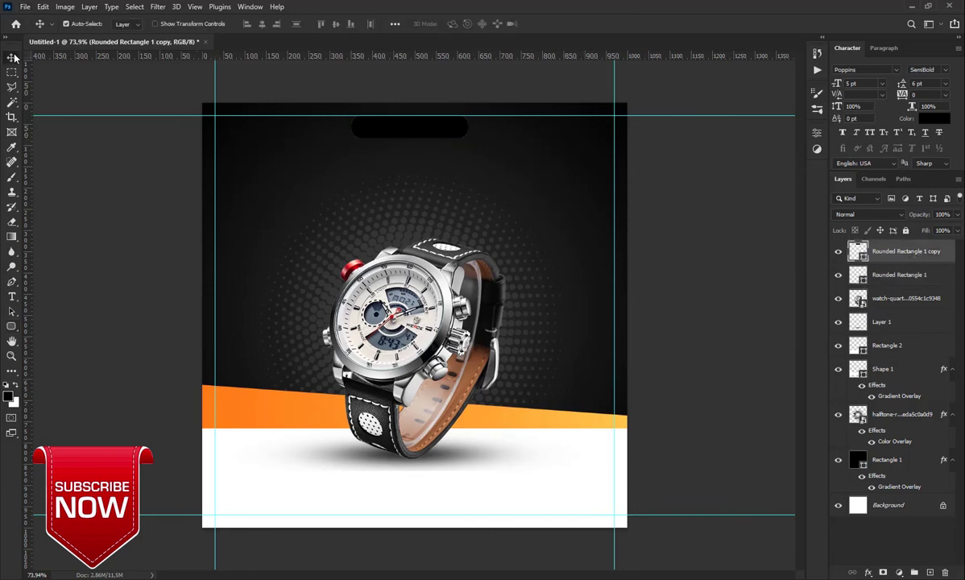
key("Down")
key("Down")
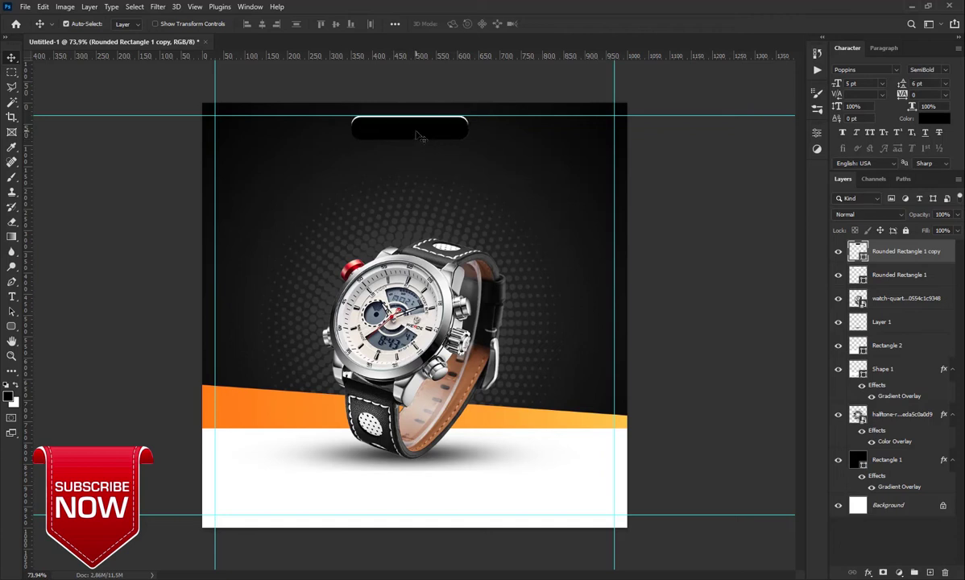
key("Down")
key("Down")
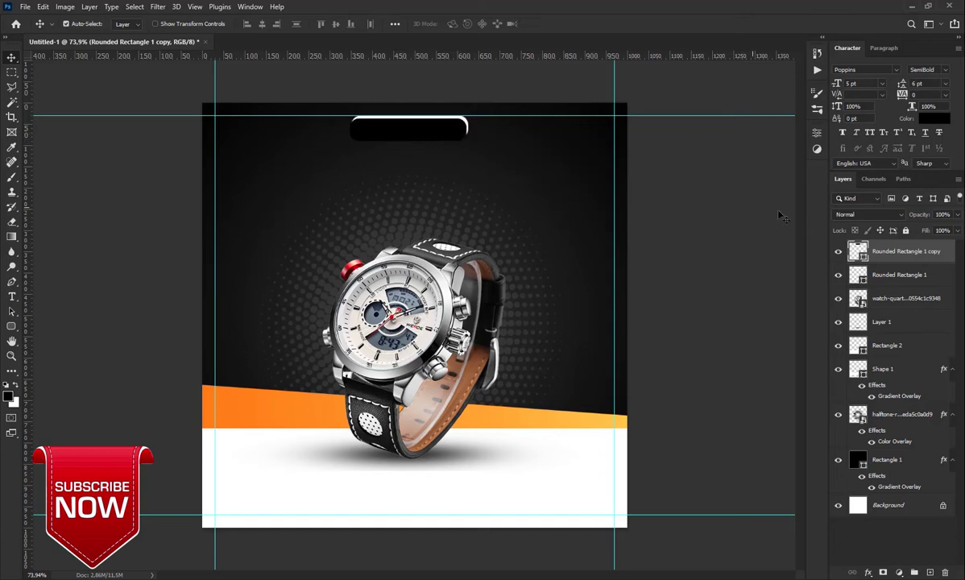
key("ctrl+shift+alt+n")
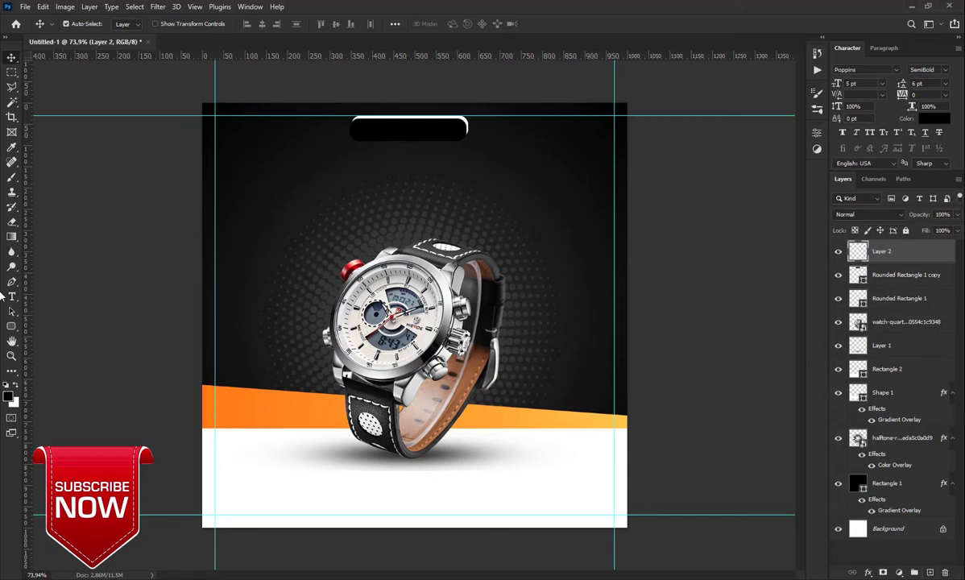
Draw a white (ffffff) 380×74 px rounded rectangle with 31 px corners beneath the black pill.
left_click_drag(10, 328, 48, 319)
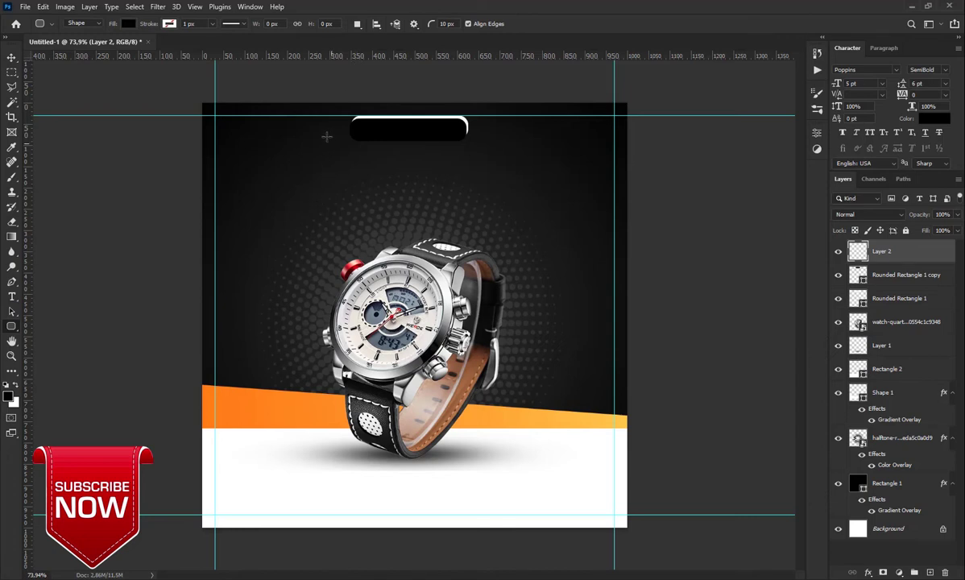
left_click_drag(325, 135, 477, 165)
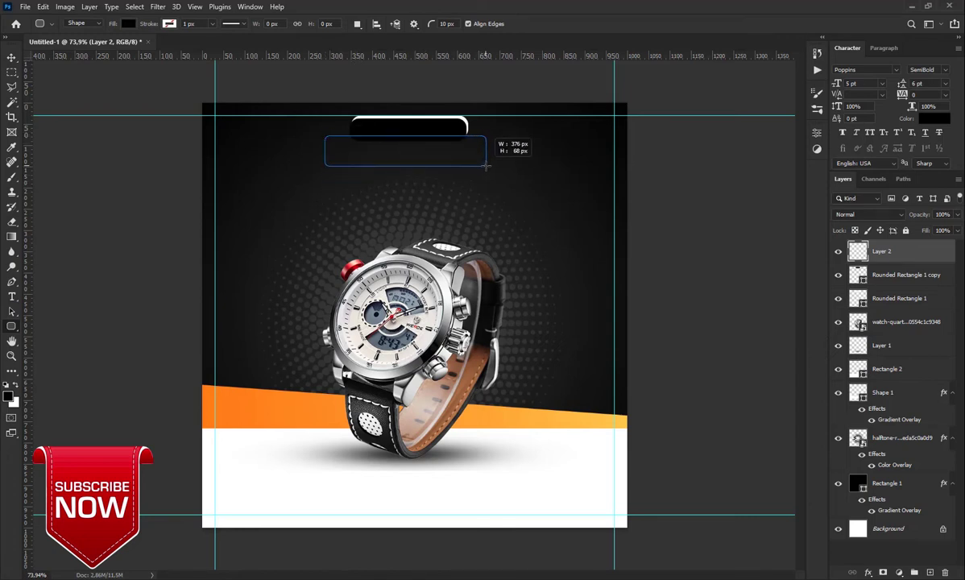
left_click_drag(476, 165, 487, 168)
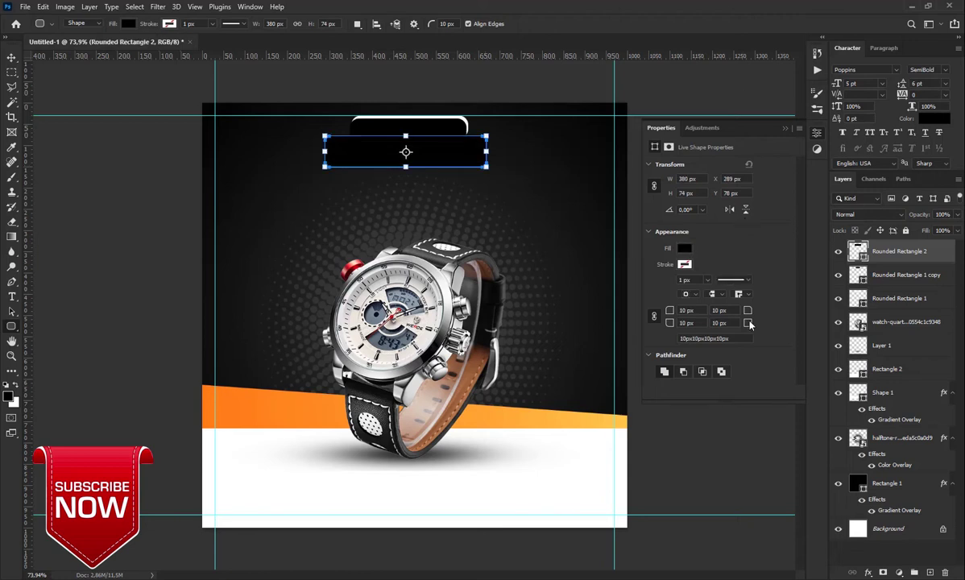
left_click_drag(749, 313, 766, 313)
left_click(787, 129)
double_click(862, 253)
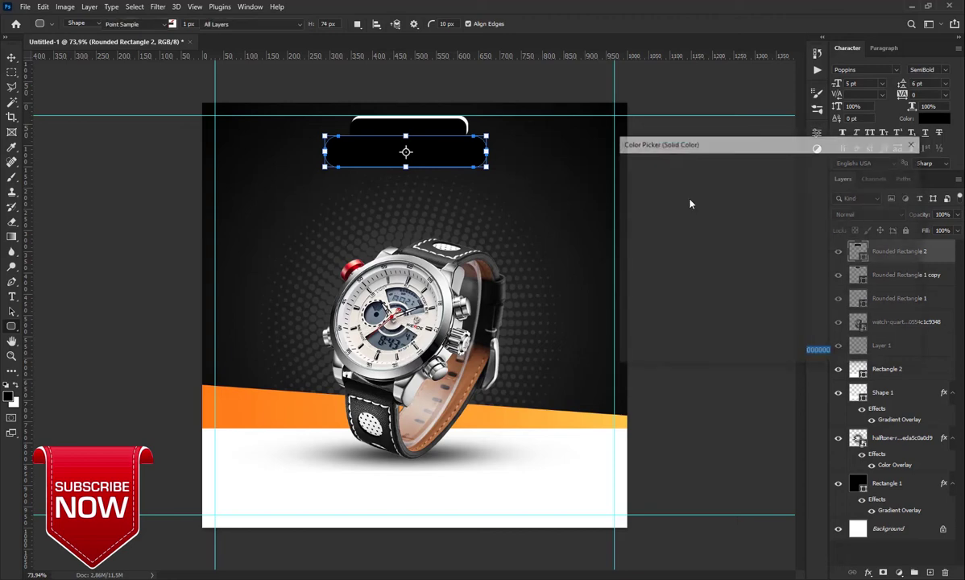
left_click_drag(661, 201, 588, 133)
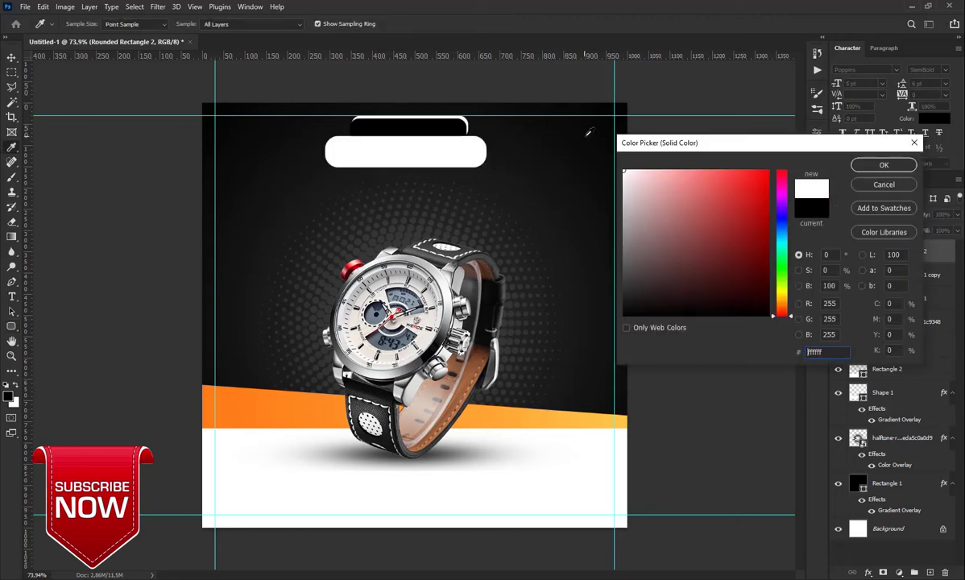
left_click(883, 166)
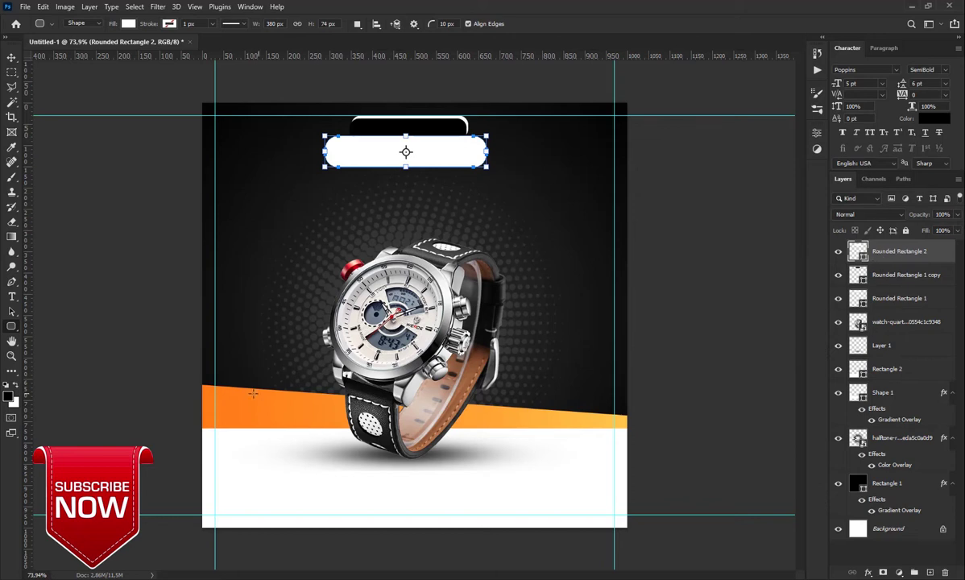
left_click(11, 58)
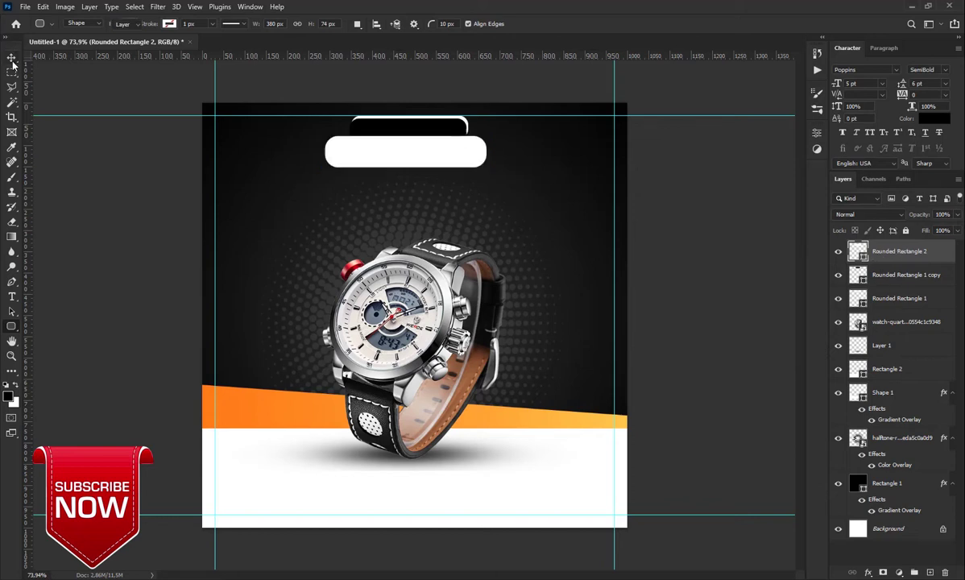
Copy the layer style of the orange band layer Shape 1.
left_click(261, 422)
right_click(944, 395)
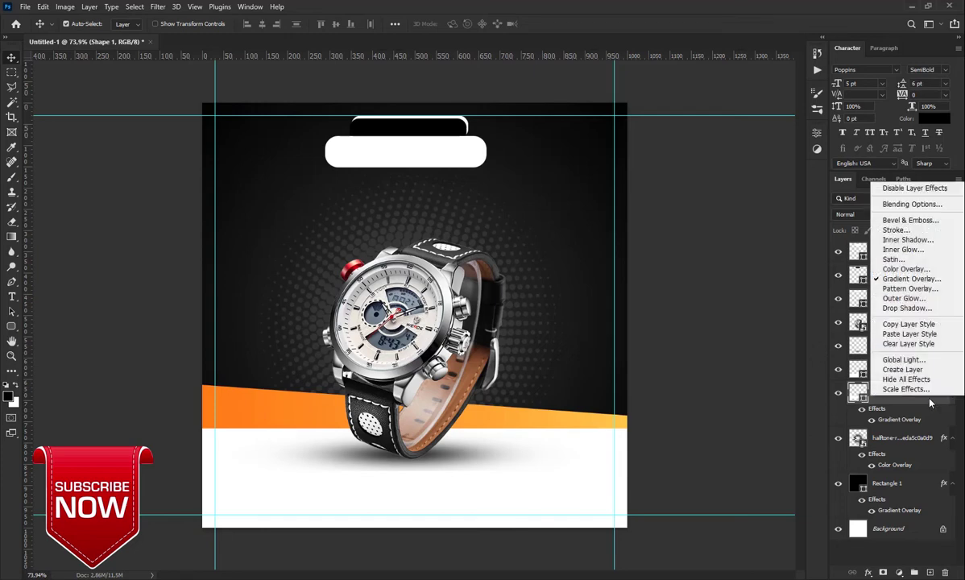
left_click(930, 403)
right_click(926, 395)
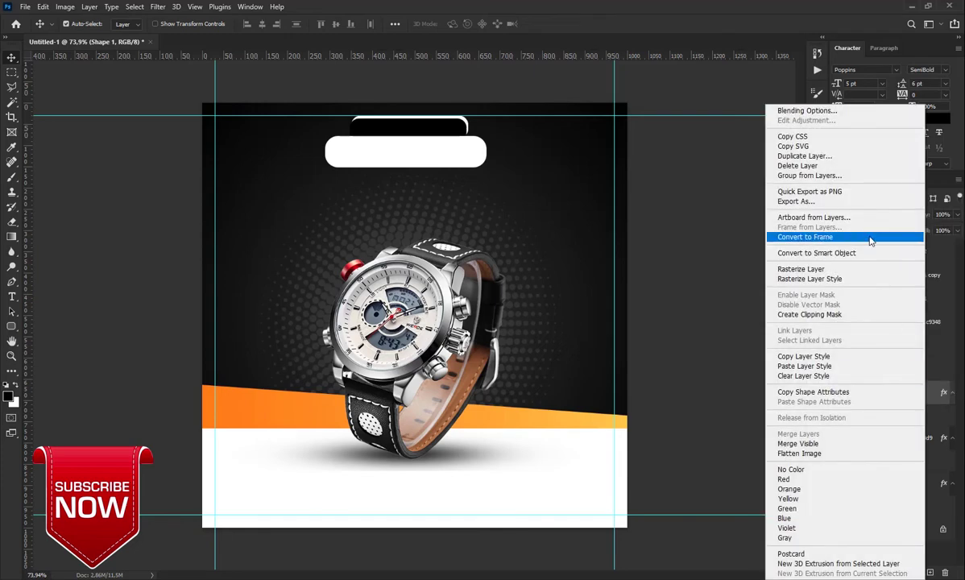
left_click(820, 358)
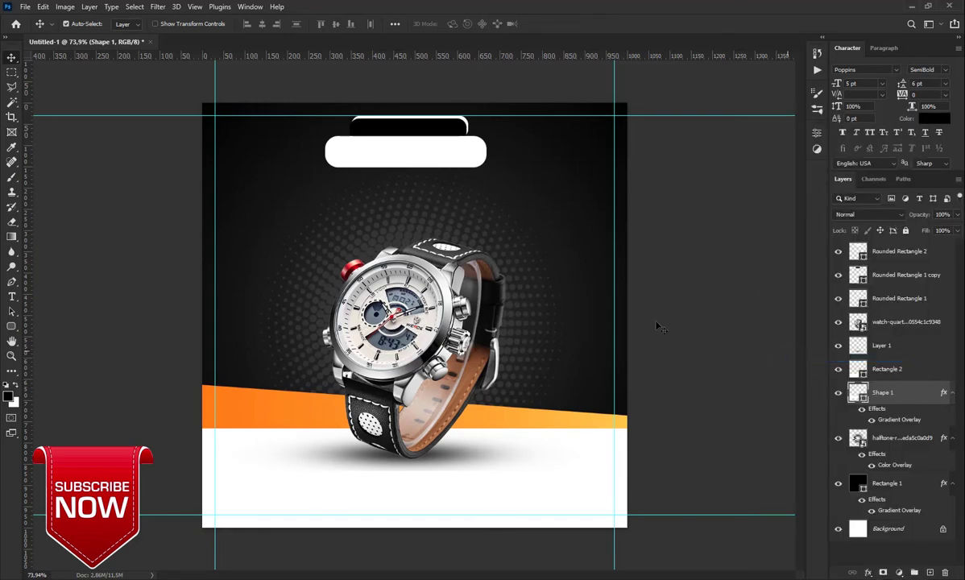
Paste the orange gradient onto Rounded Rectangle 2, nudge it down, and add an empty layer.
left_click(415, 153)
right_click(938, 256)
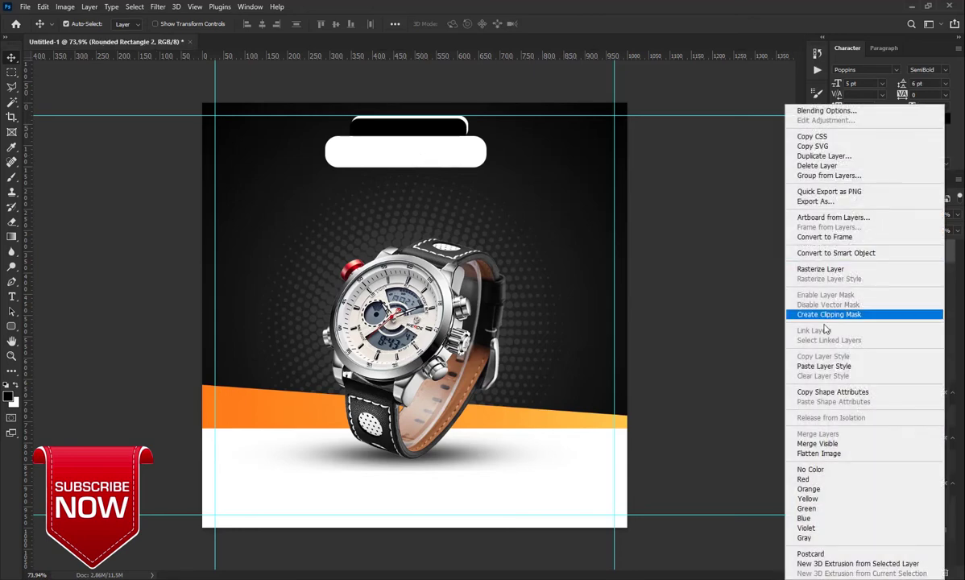
left_click(774, 364)
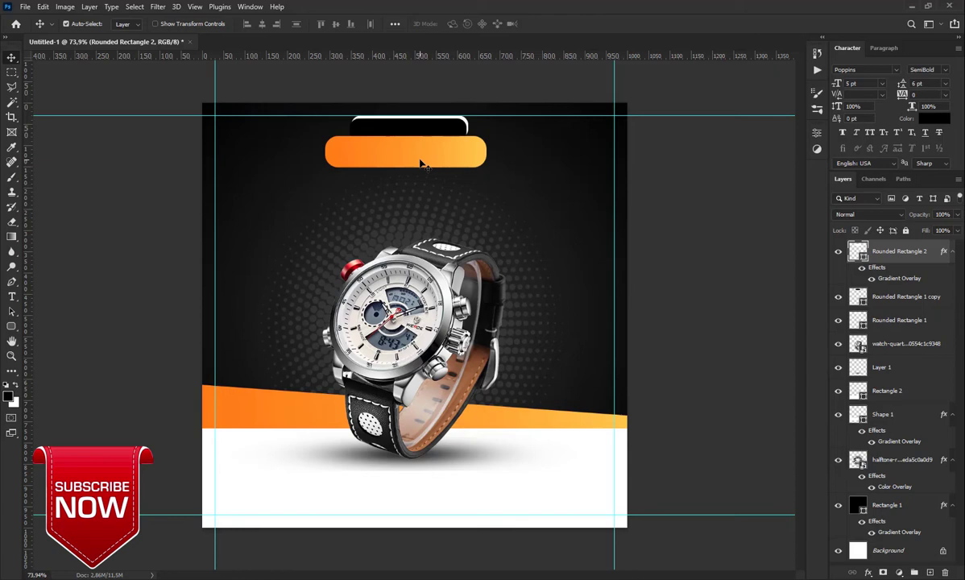
left_click_drag(420, 164, 421, 166)
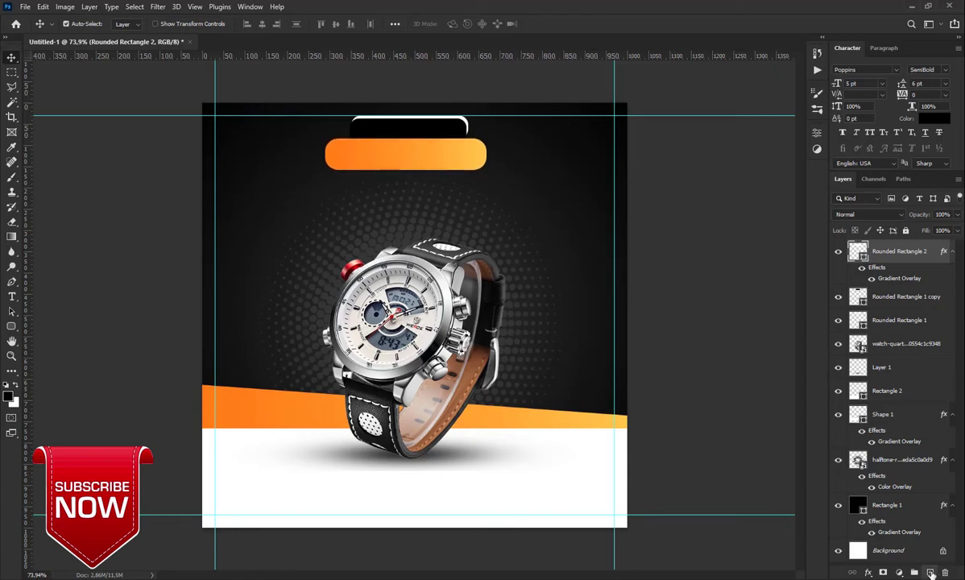
key("ctrl+shift+alt+n")
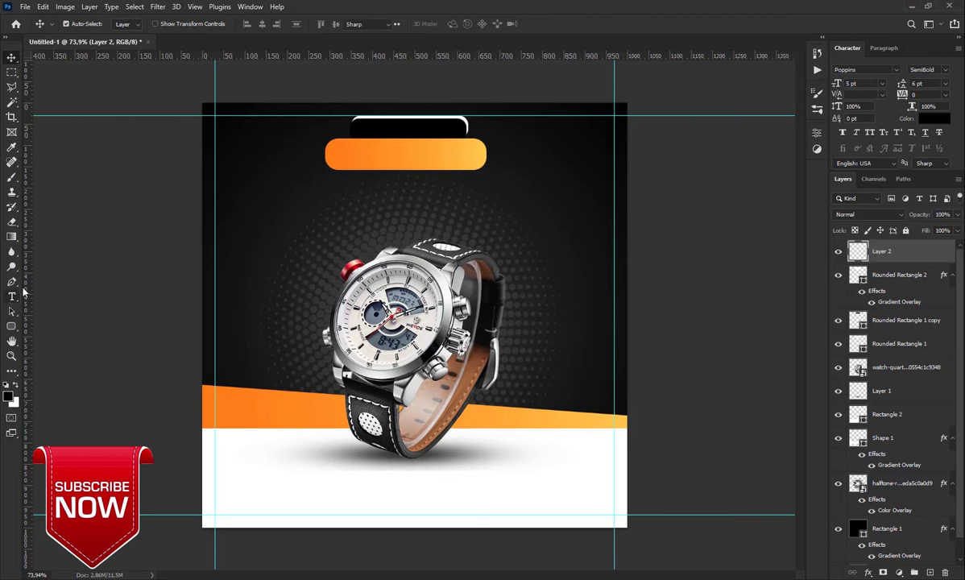
Add white (ffffff) EXCLUSIVE text on the black pill.
left_click(12, 297)
left_click(365, 128)
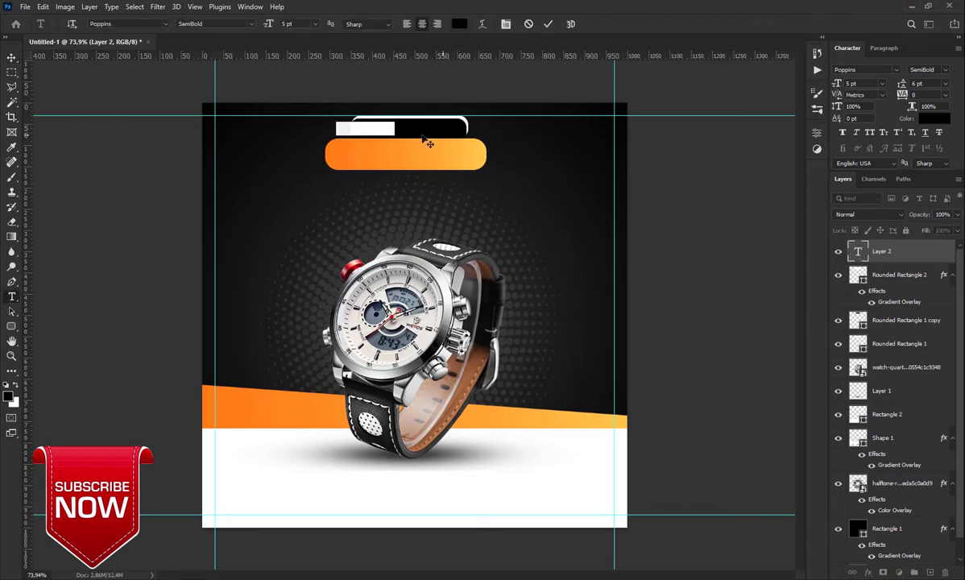
left_click(935, 118)
type("ffffff")
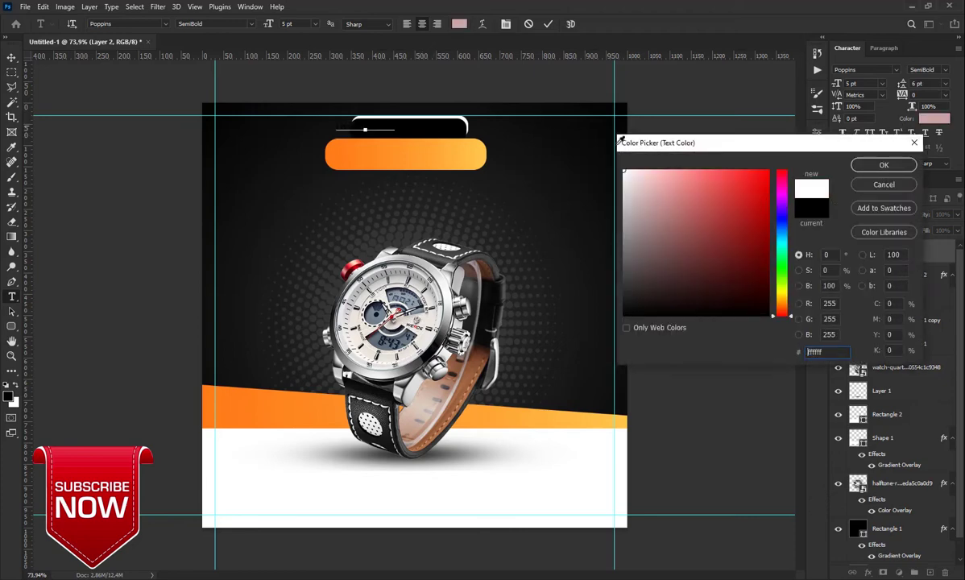
left_click(878, 166)
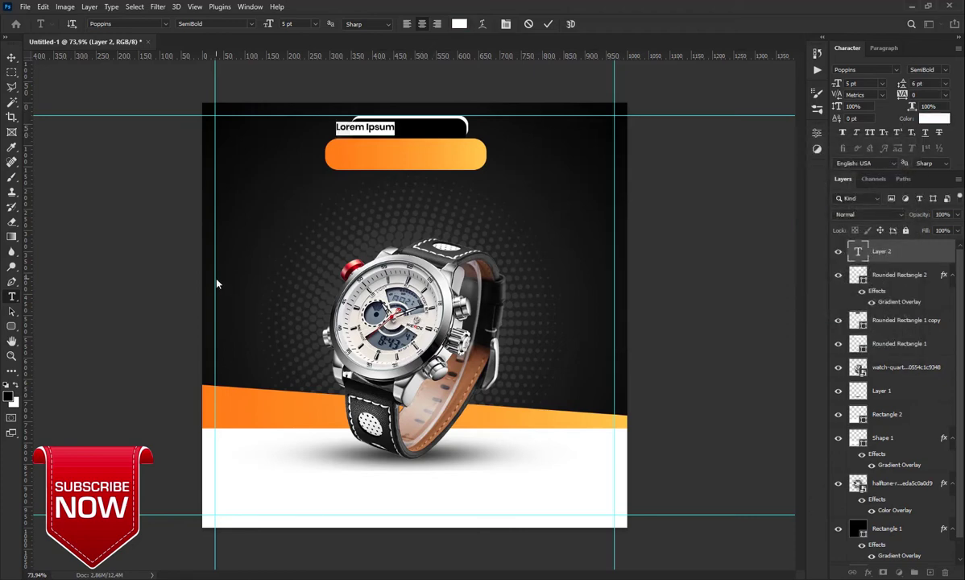
type("5")
type("C")
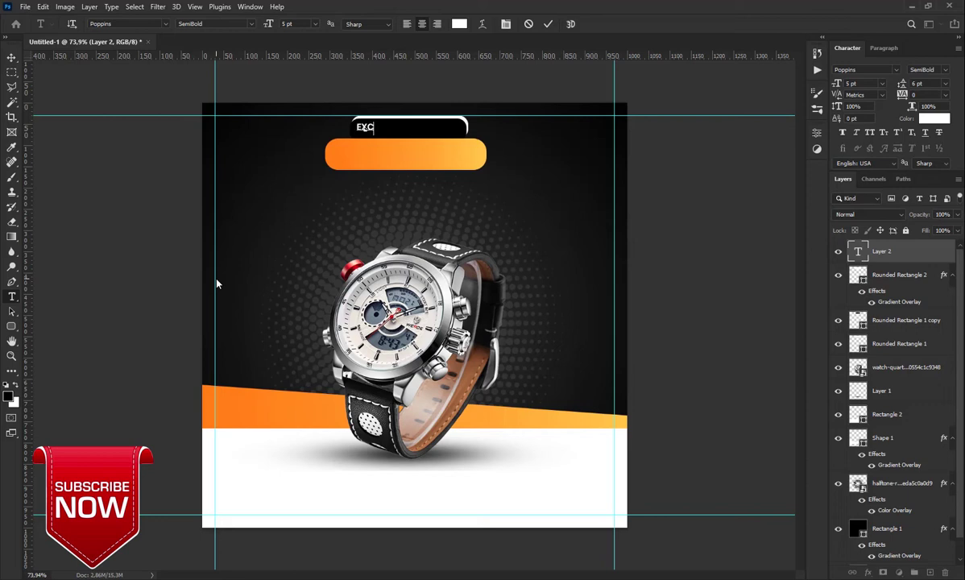
type("LUS")
type("IVE")
left_click(548, 24)
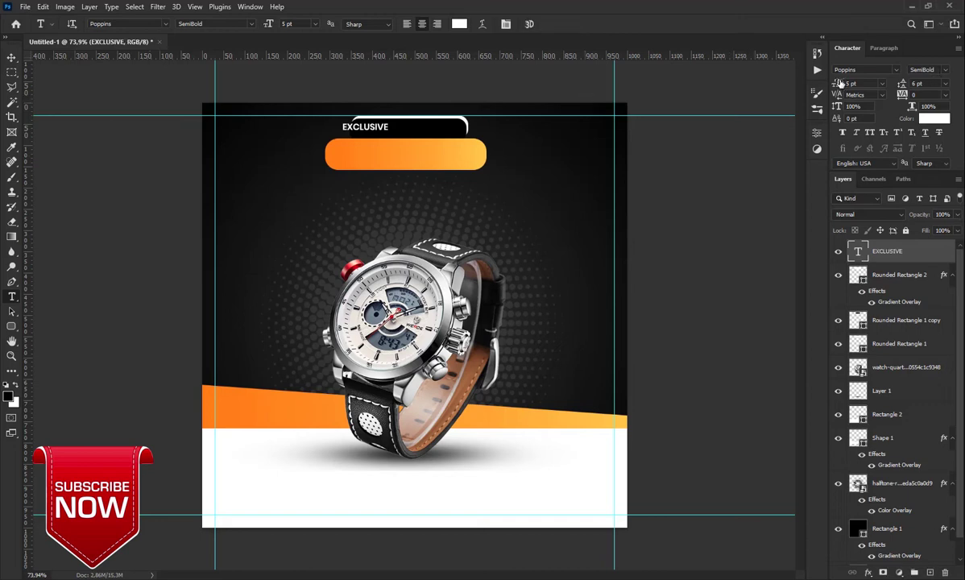
Make EXCLUSIVE 8 pt SemiBold Italic and centre it on the black pill.
key("Up")
key("Up")
key("Up")
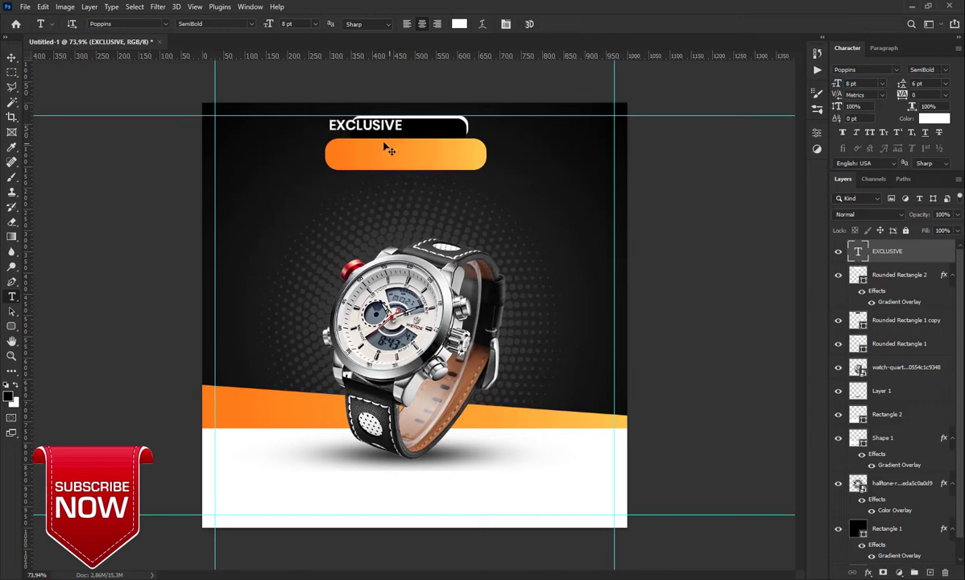
left_click_drag(389, 150, 437, 136)
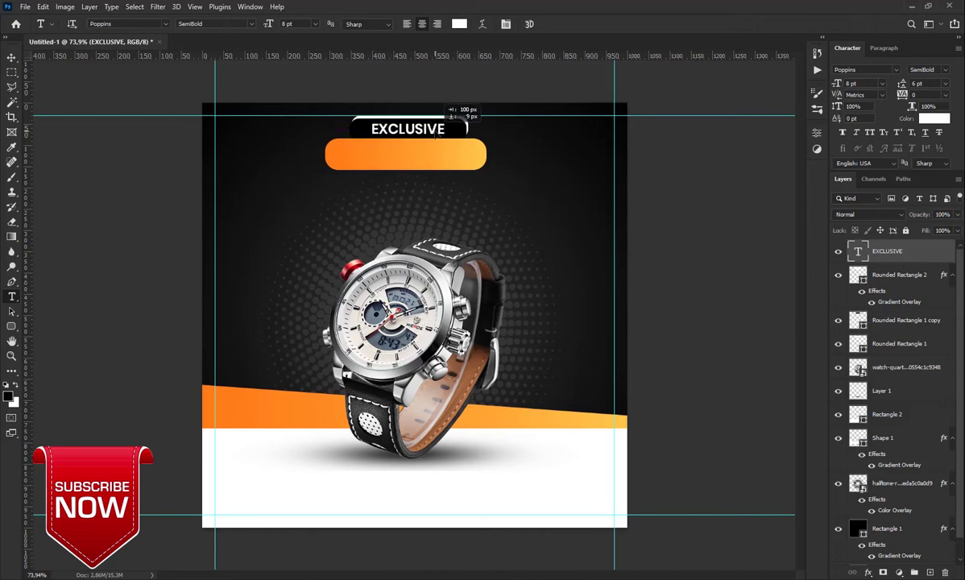
left_click(944, 72)
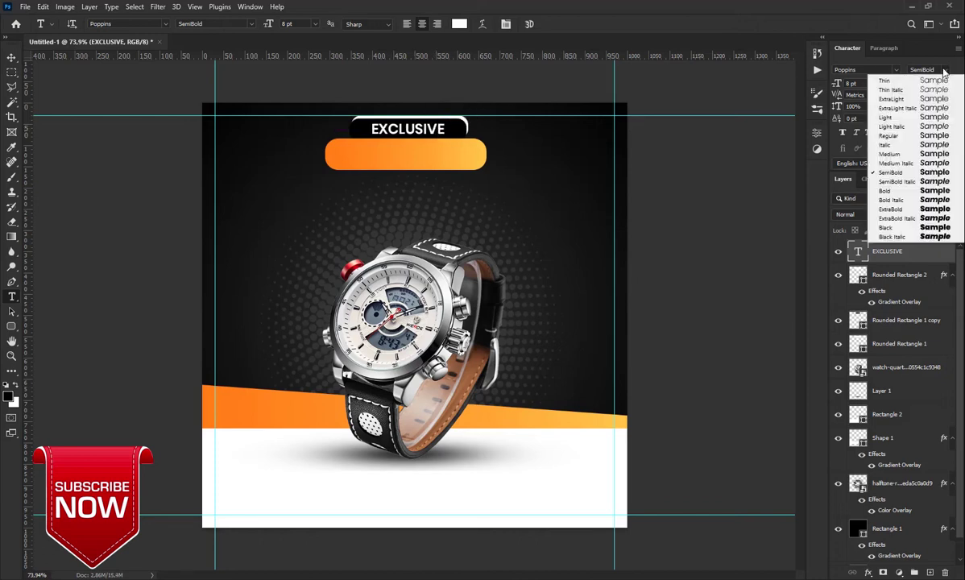
left_click(901, 183)
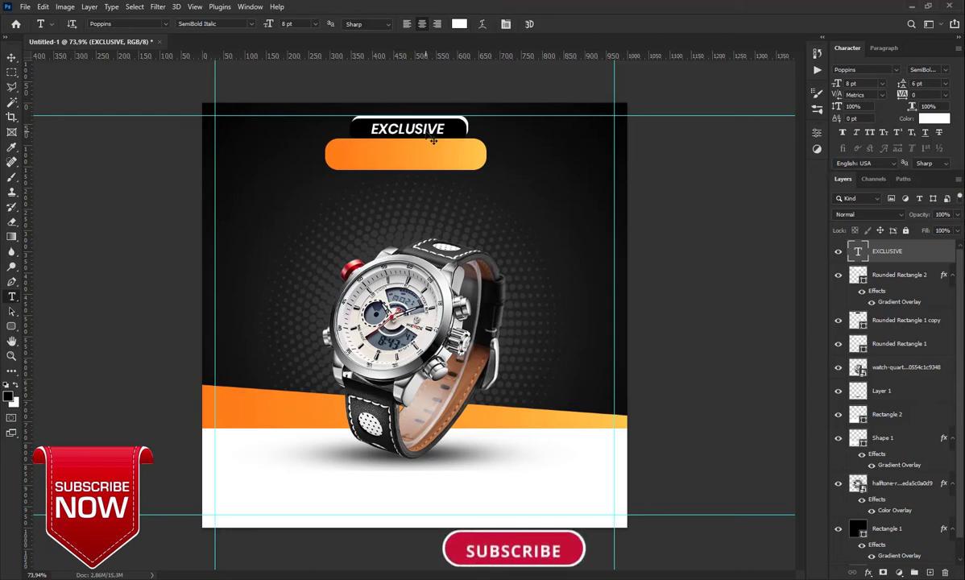
key("ctrl+Up")
key("ctrl+Up")
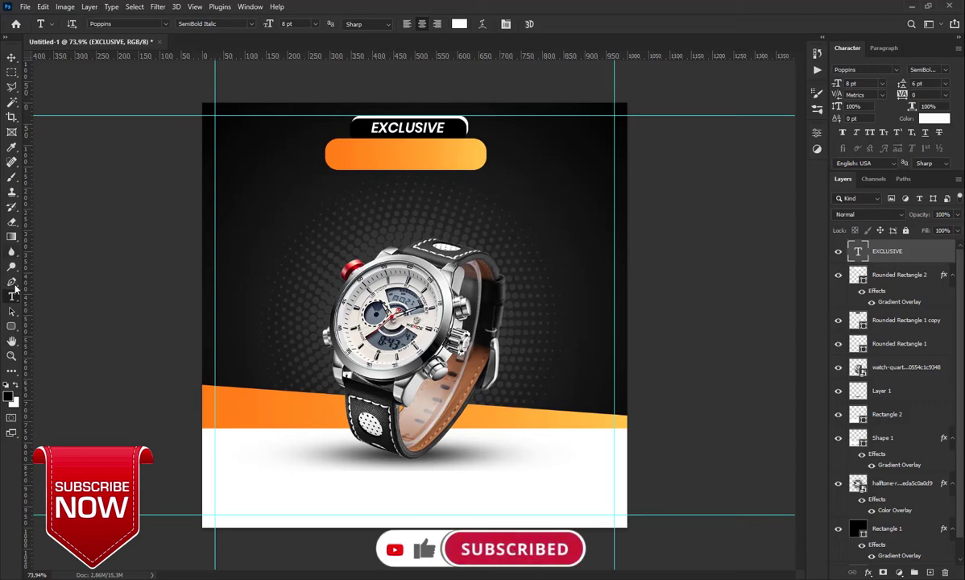
Add COLLECTION text at 12 pt, centred on the orange pill.
left_click(342, 157)
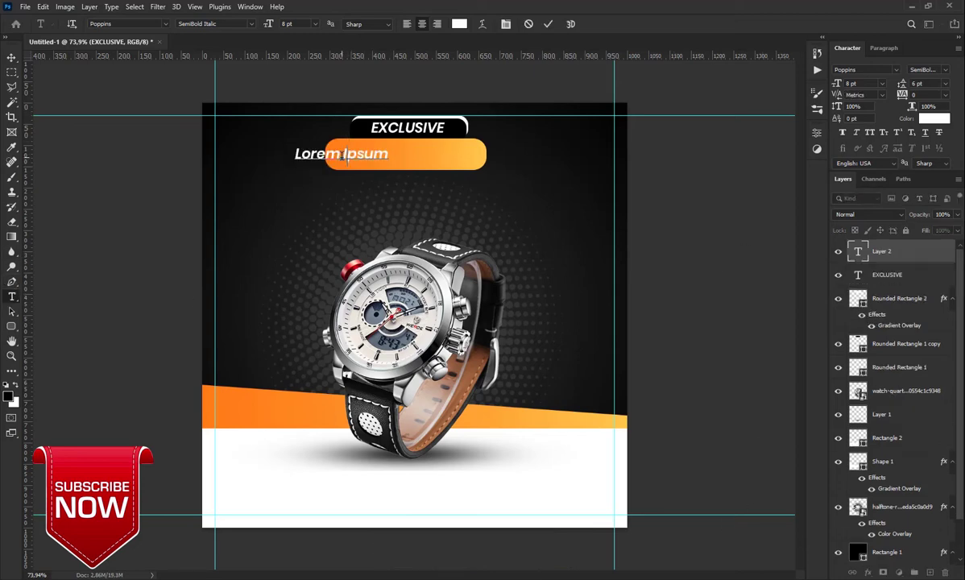
type("COLLEC")
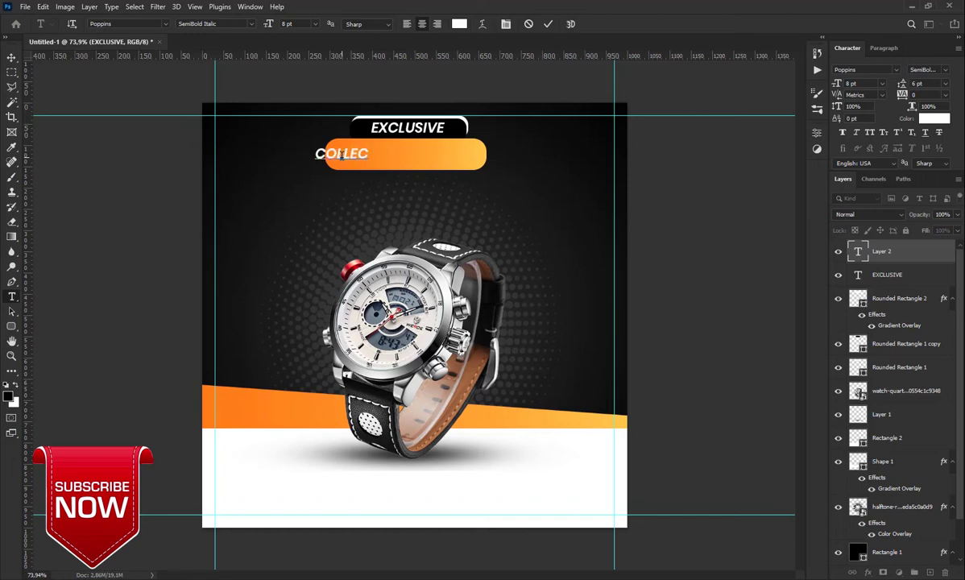
type("TION")
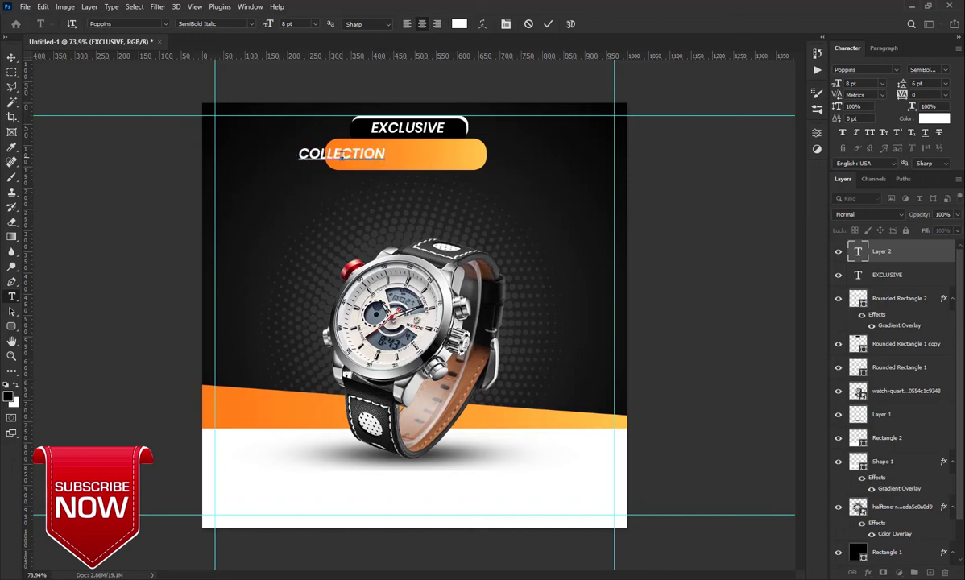
left_click(548, 24)
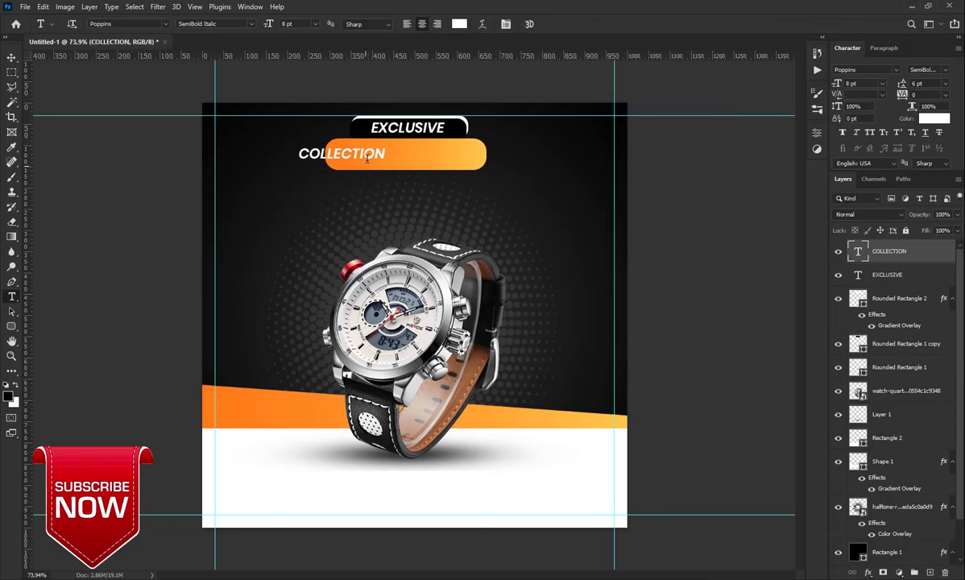
left_click_drag(380, 158, 417, 166)
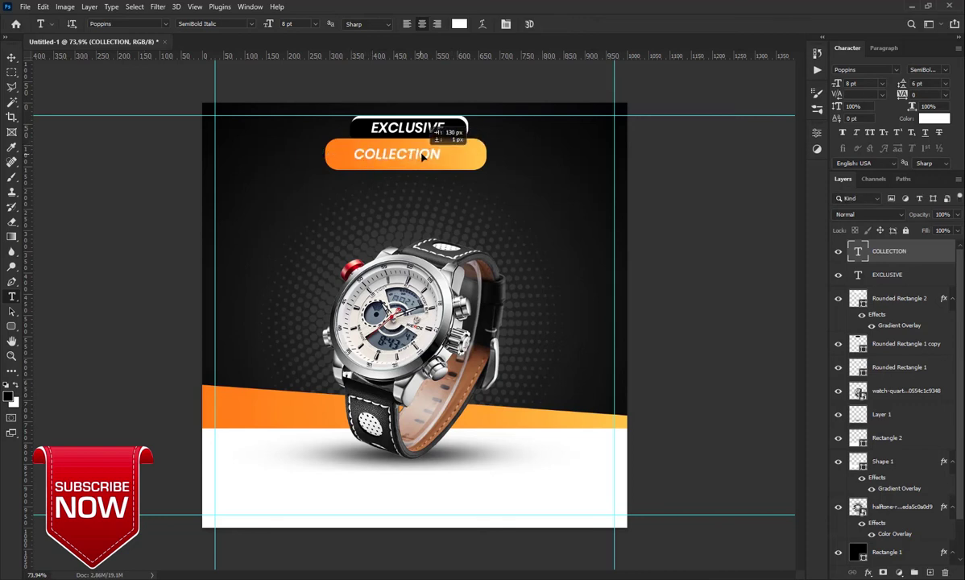
left_click(856, 83)
type("12")
key("Return")
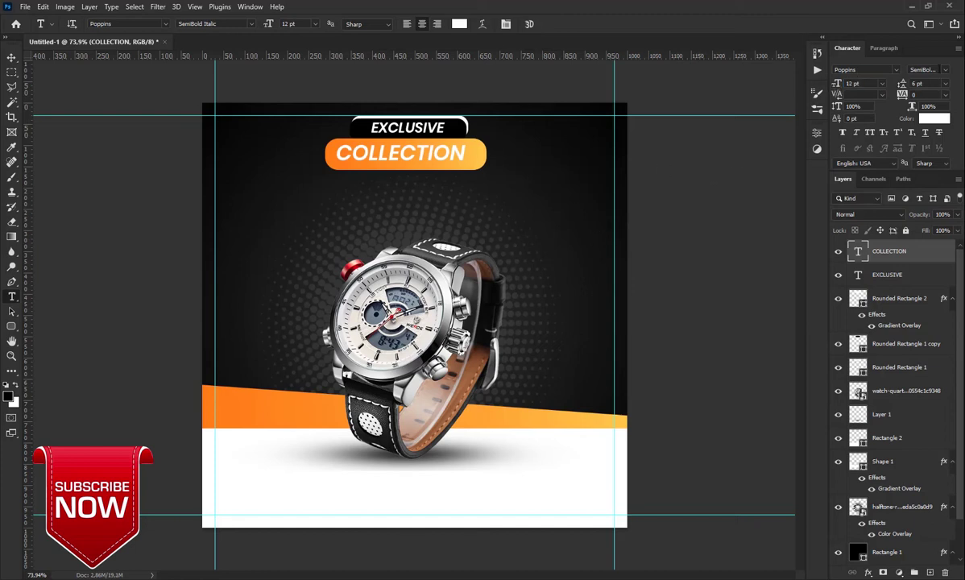
Make COLLECTION Bold Italic and re-centre it inside the orange pill.
left_click(943, 71)
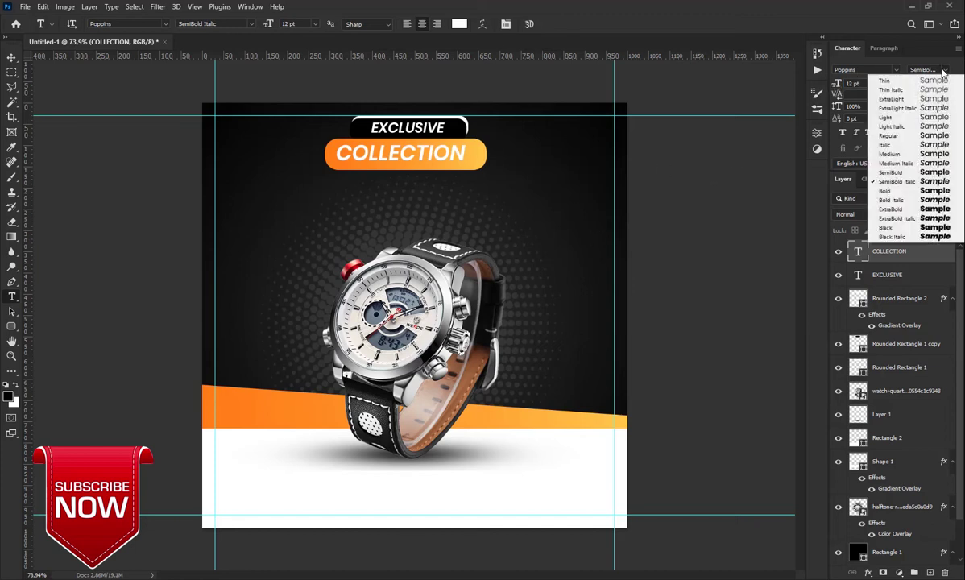
left_click(886, 191)
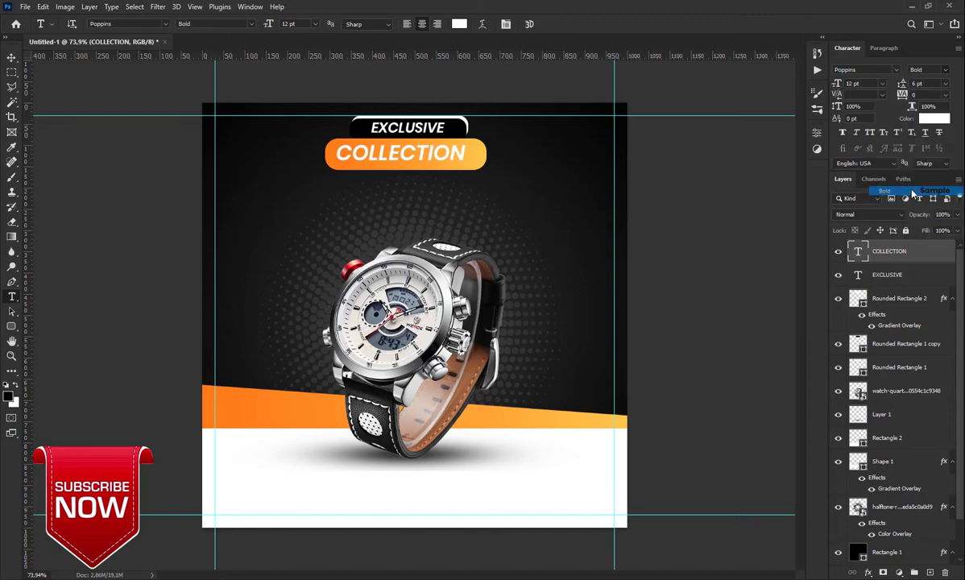
left_click(944, 70)
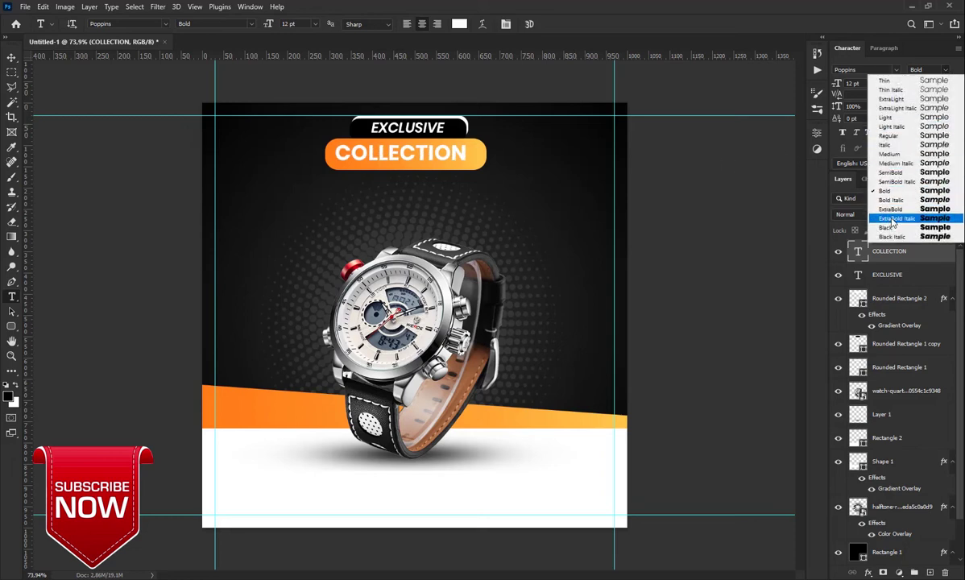
left_click(891, 200)
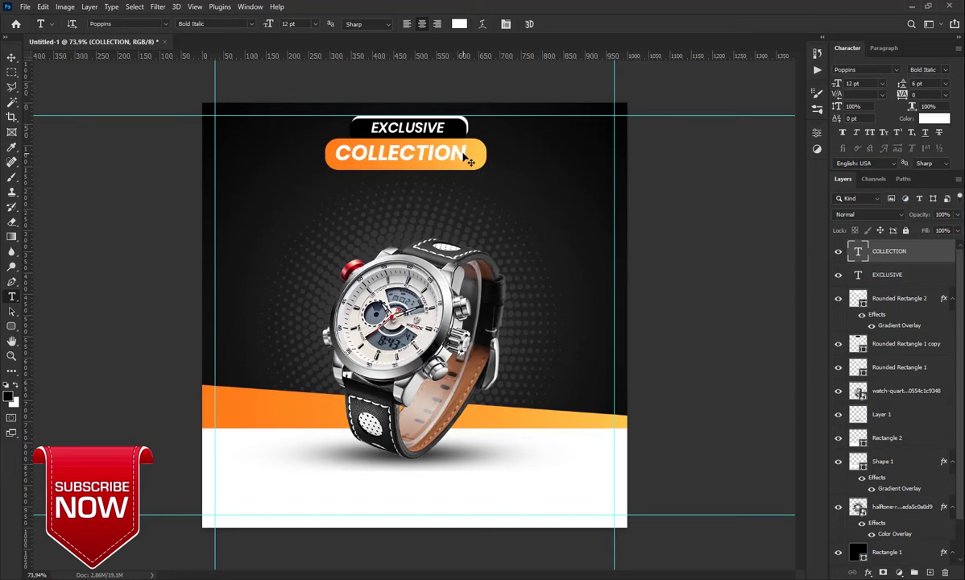
left_click_drag(466, 160, 469, 161)
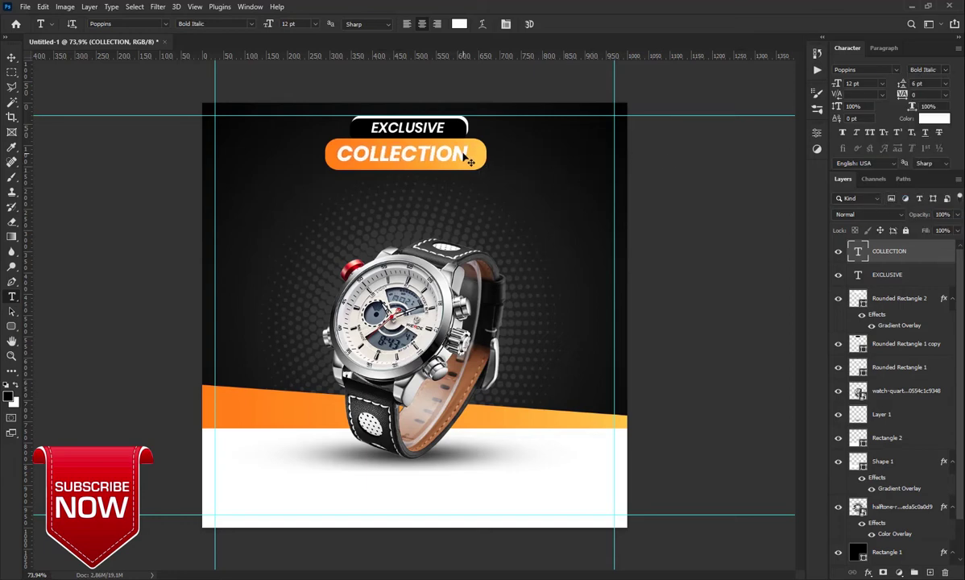
Colour COLLECTION black (000000) and place a new text layer below the pills.
left_click(934, 118)
type("000000")
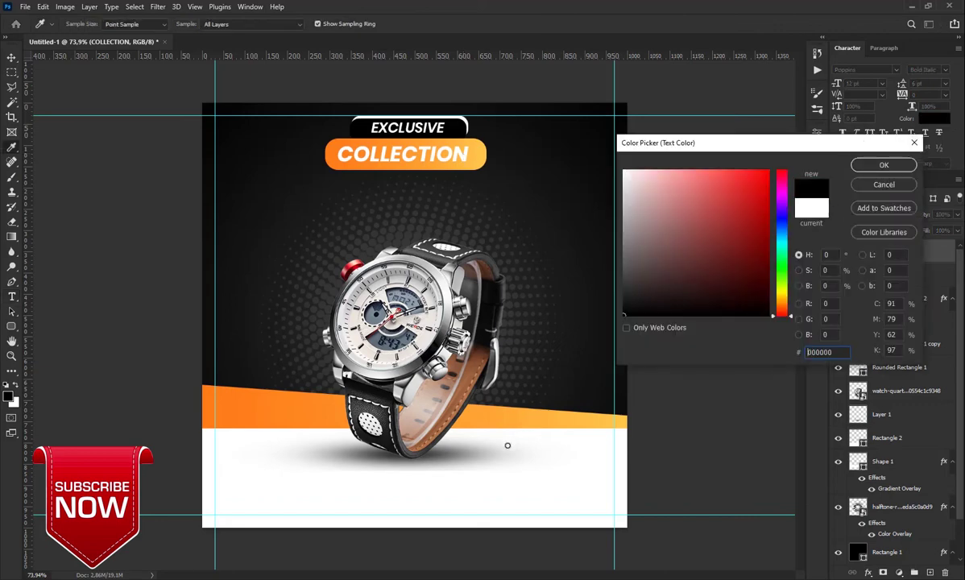
left_click(884, 164)
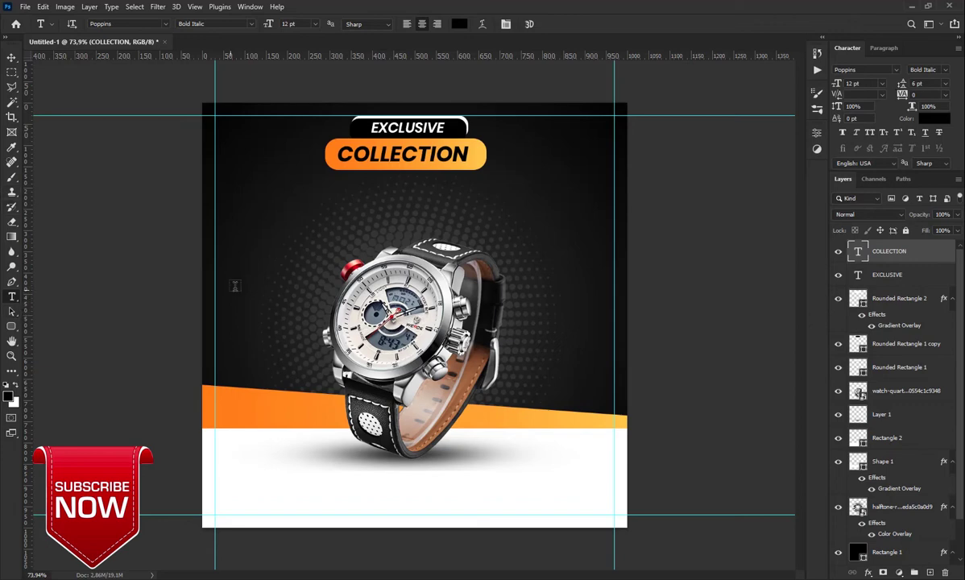
left_click(328, 190)
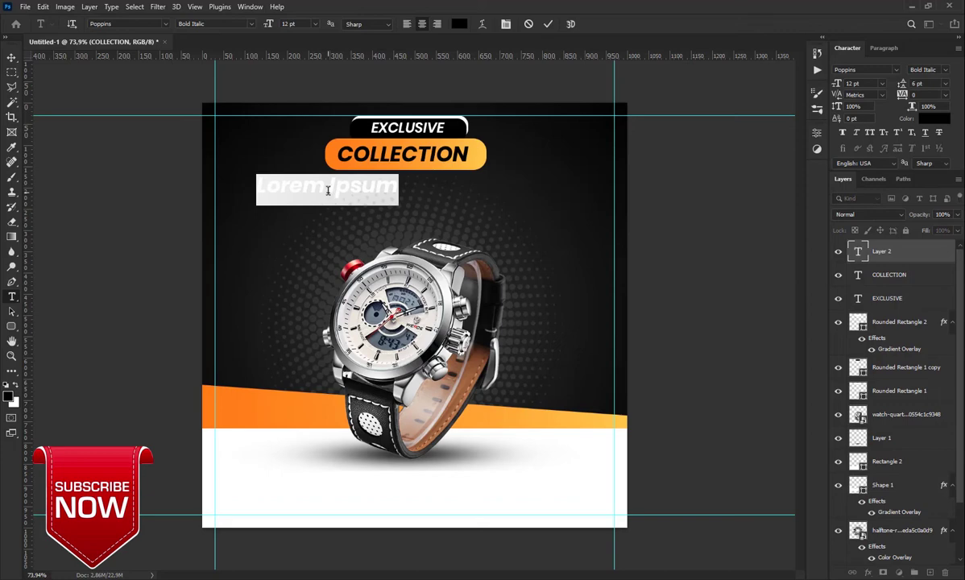
Type the headline 'Besy Smart Watch For You' over the placeholder text.
type("Be")
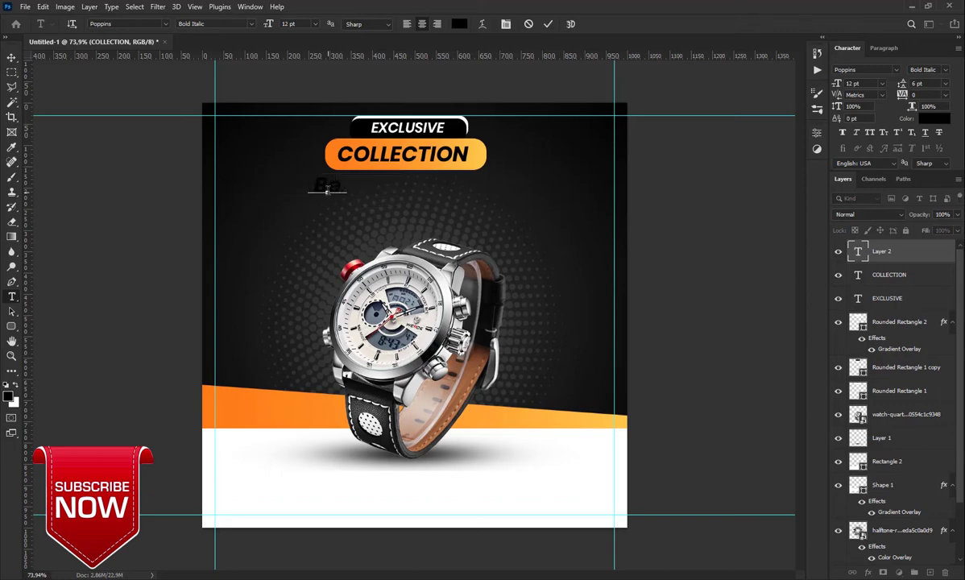
type("sy")
type(" Sm")
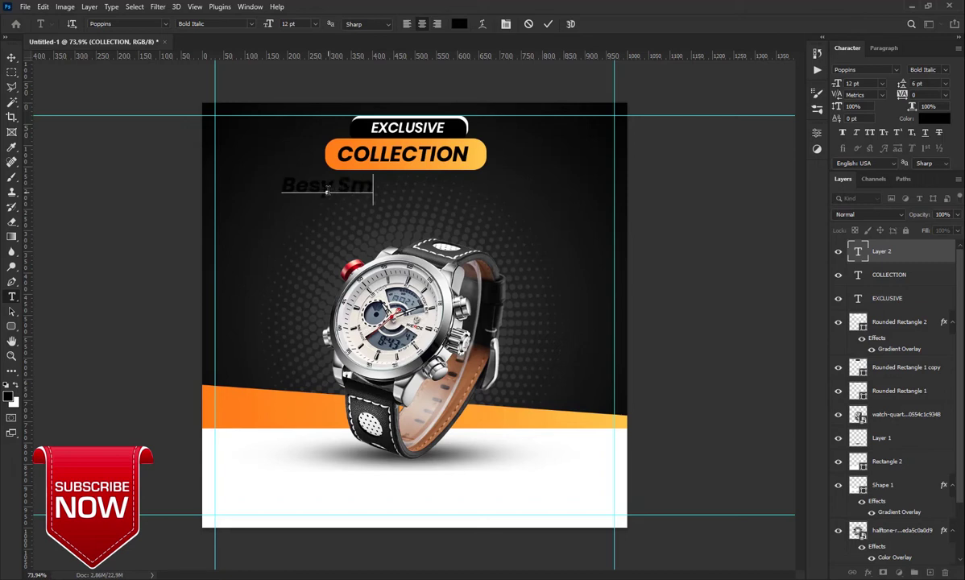
type("art")
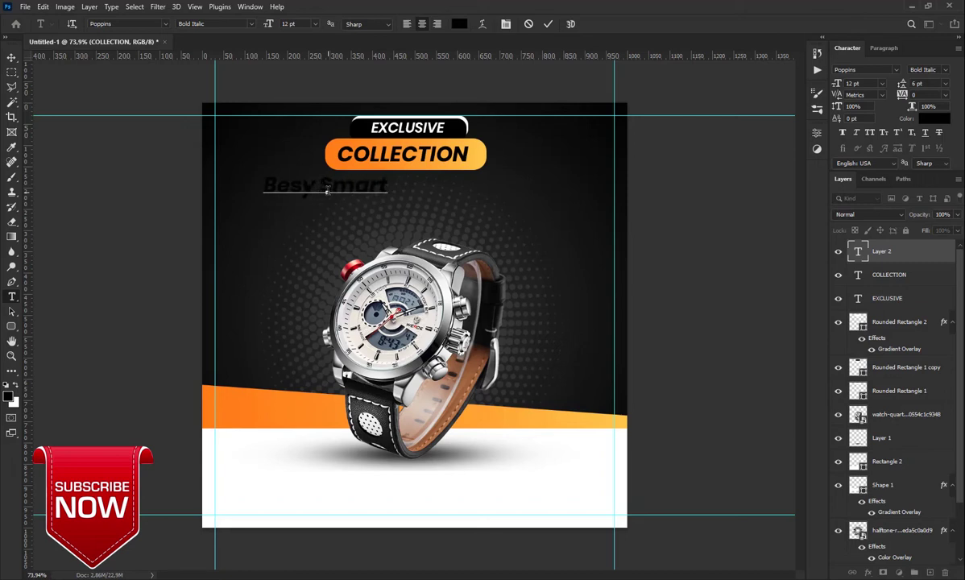
type(" Watc")
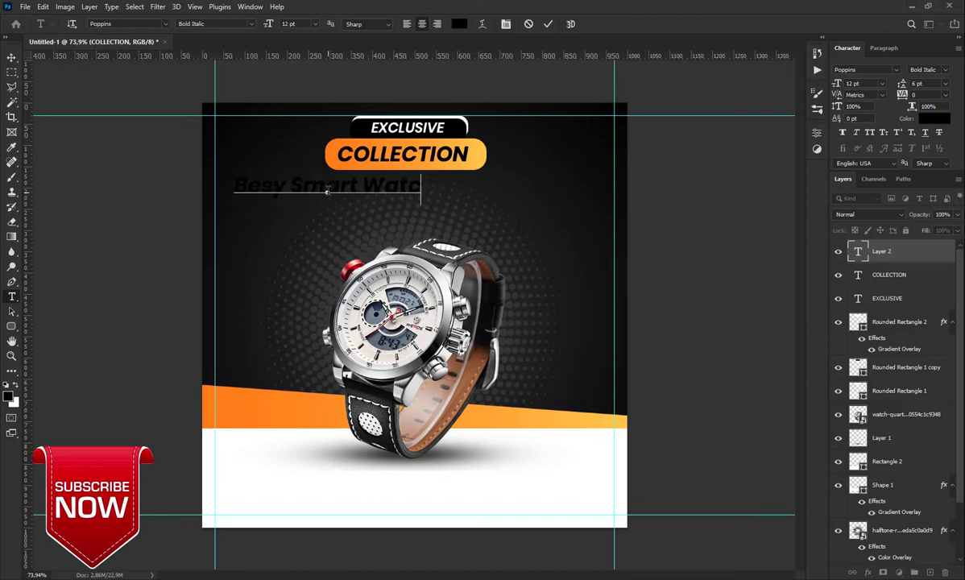
type("h F")
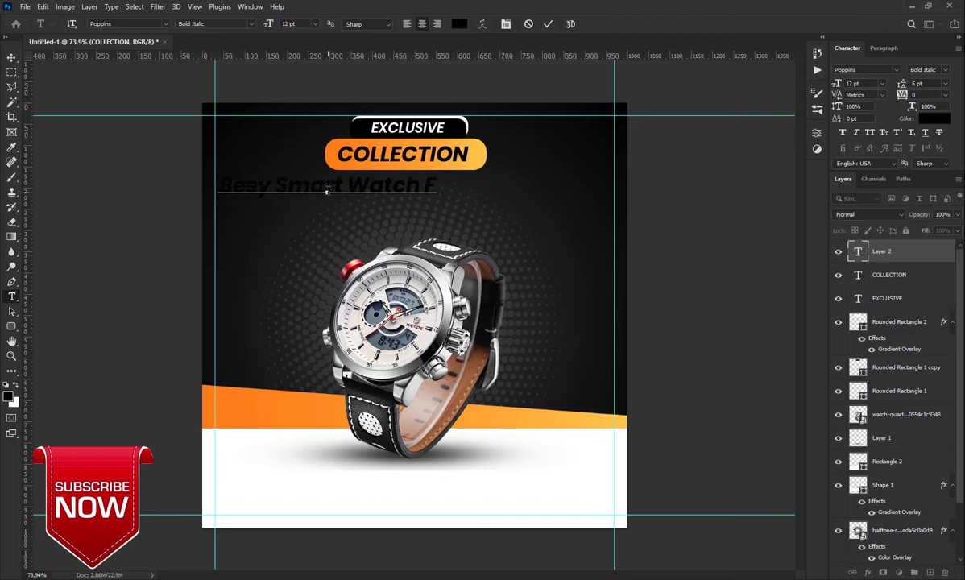
type("or")
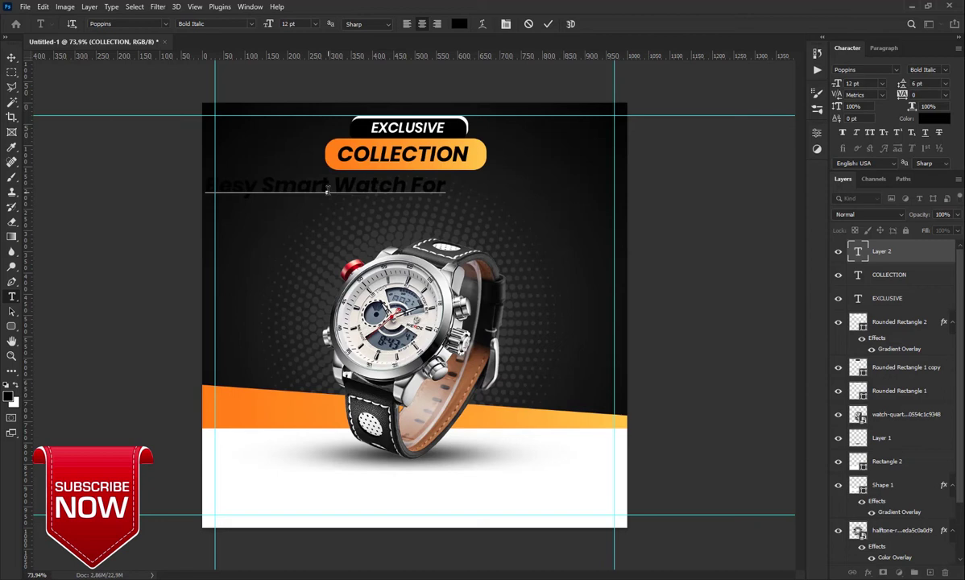
type(" Y")
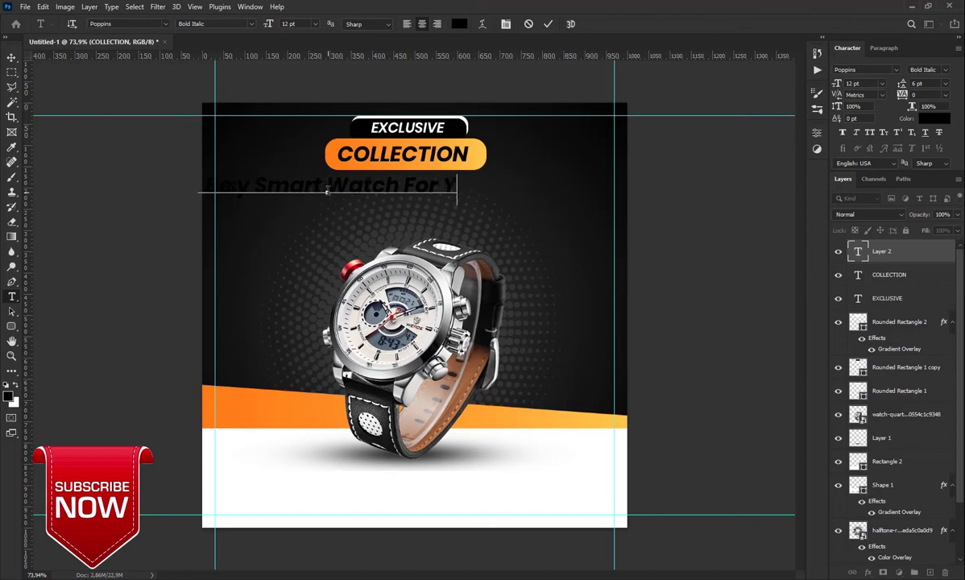
type("ou")
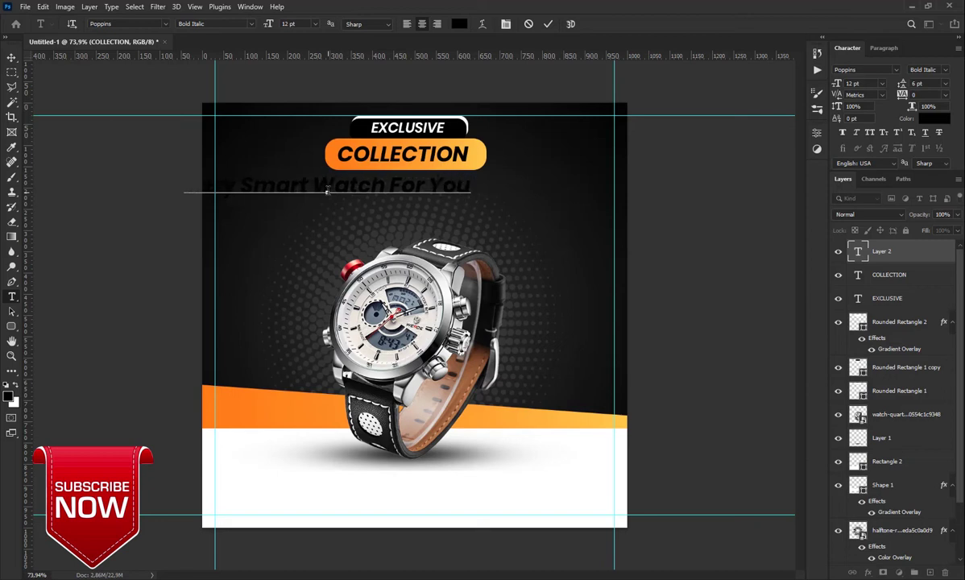
Make the tagline pill-orange, Regular, 7 pt, centred just below the COLLECTION pill.
left_click(551, 25)
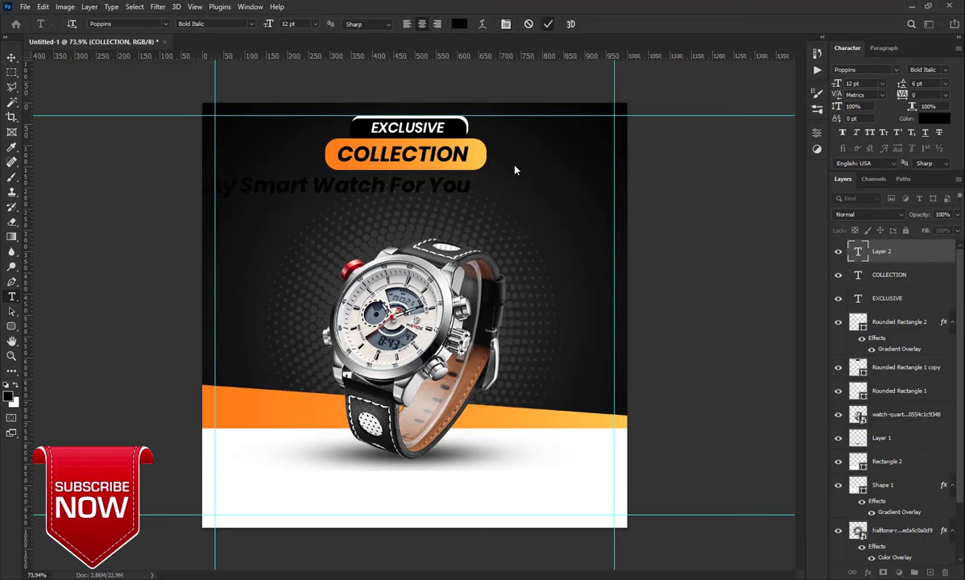
left_click(928, 119)
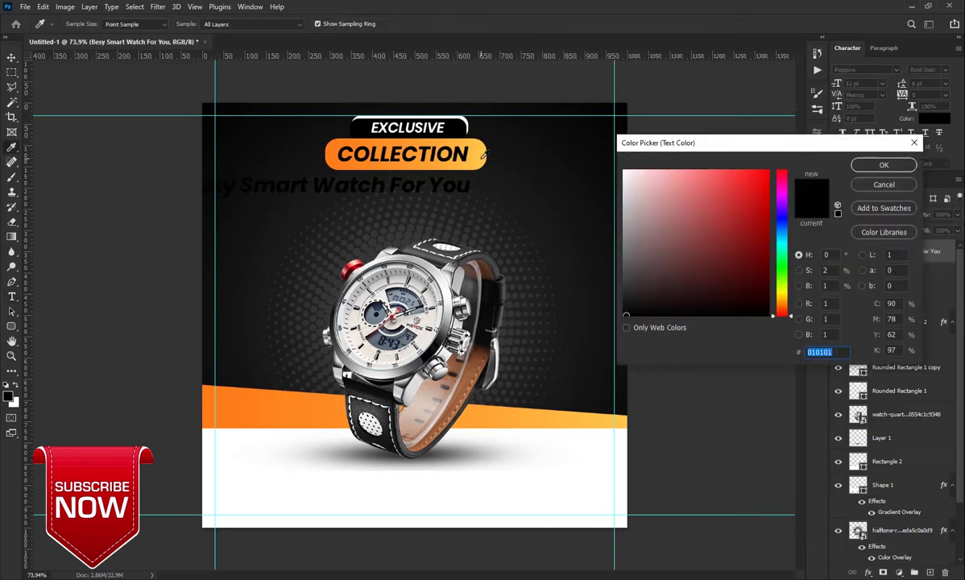
left_click(451, 146)
left_click(884, 167)
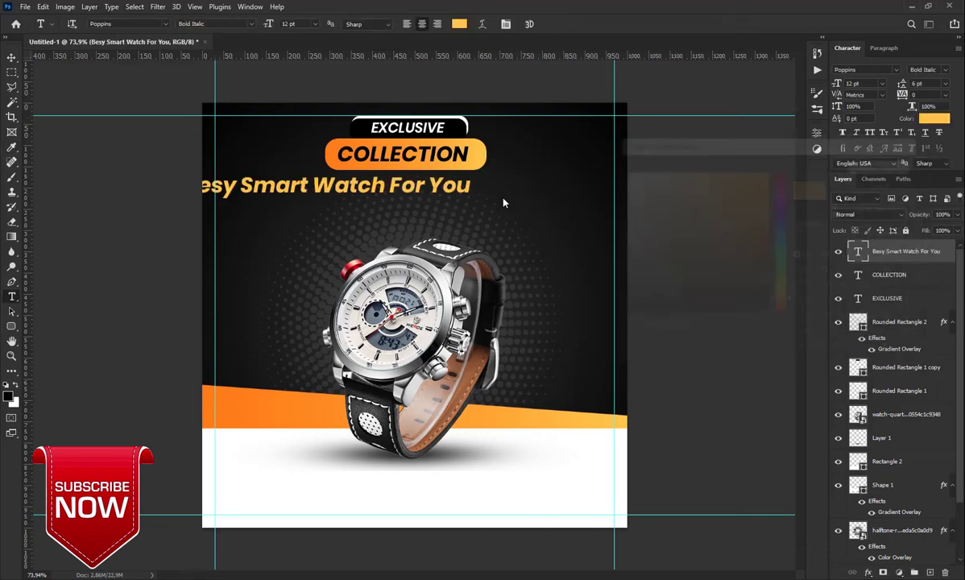
left_click_drag(405, 183, 494, 187)
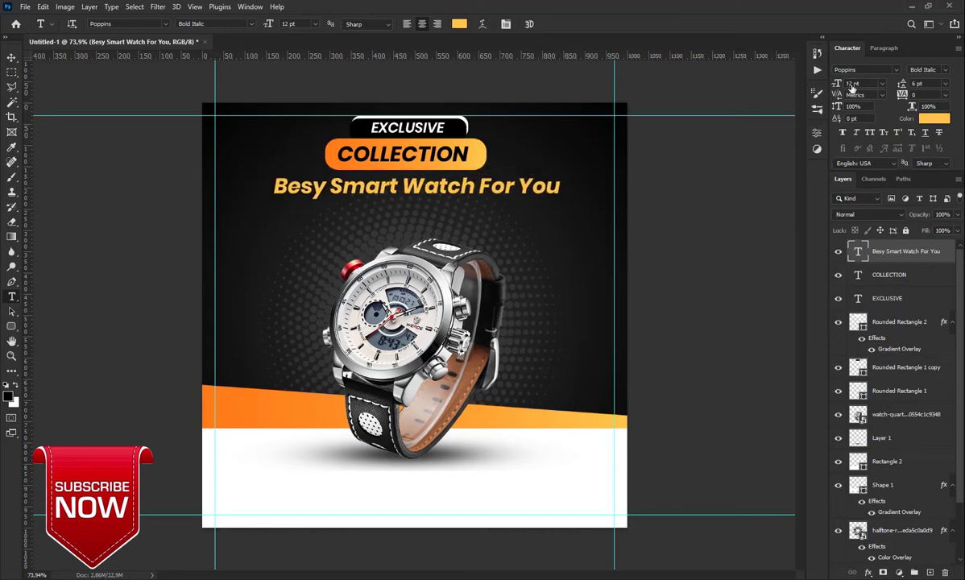
left_click(923, 70)
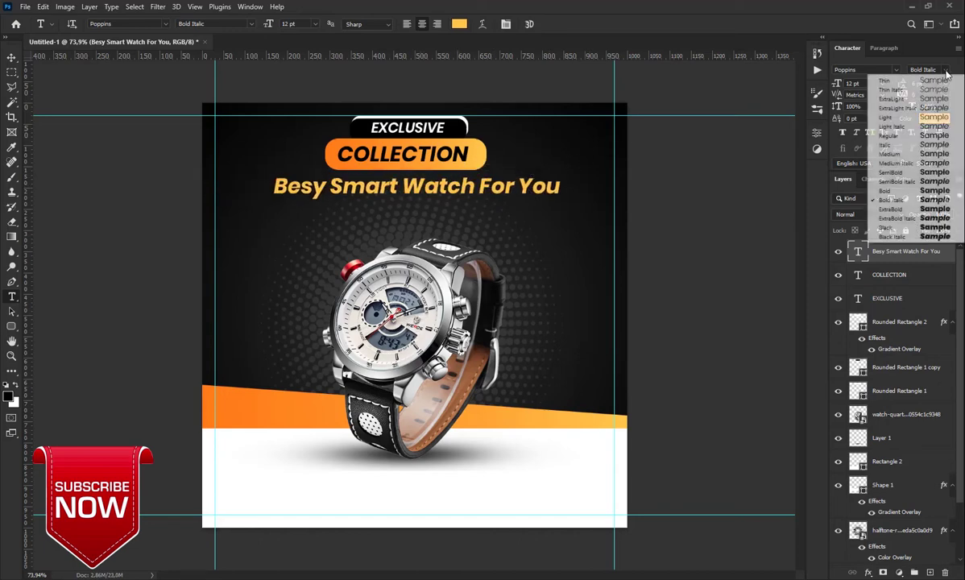
left_click(890, 135)
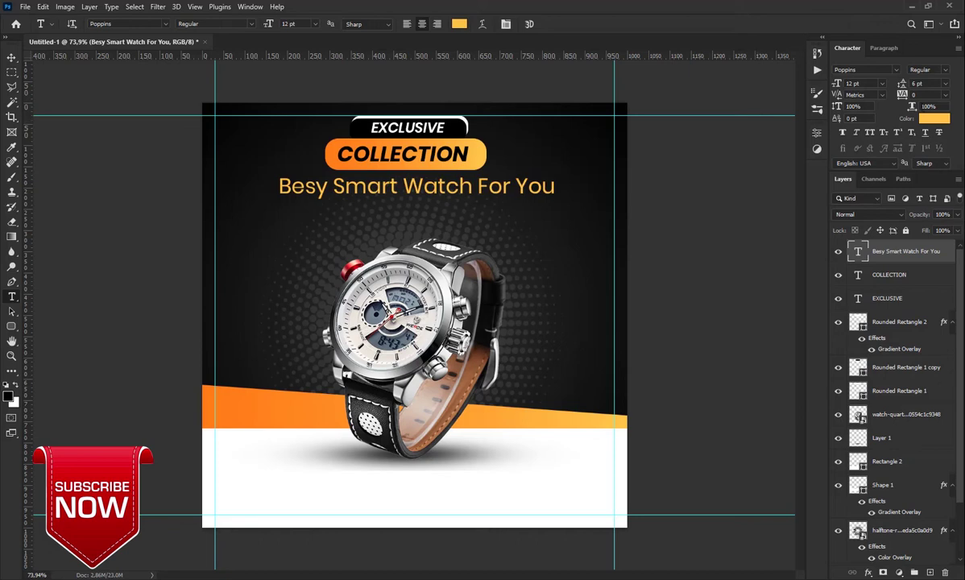
mouse_move(847, 84)
left_mouse_down()
mouse_move(838, 84)
mouse_move(848, 84)
left_mouse_up()
type("7")
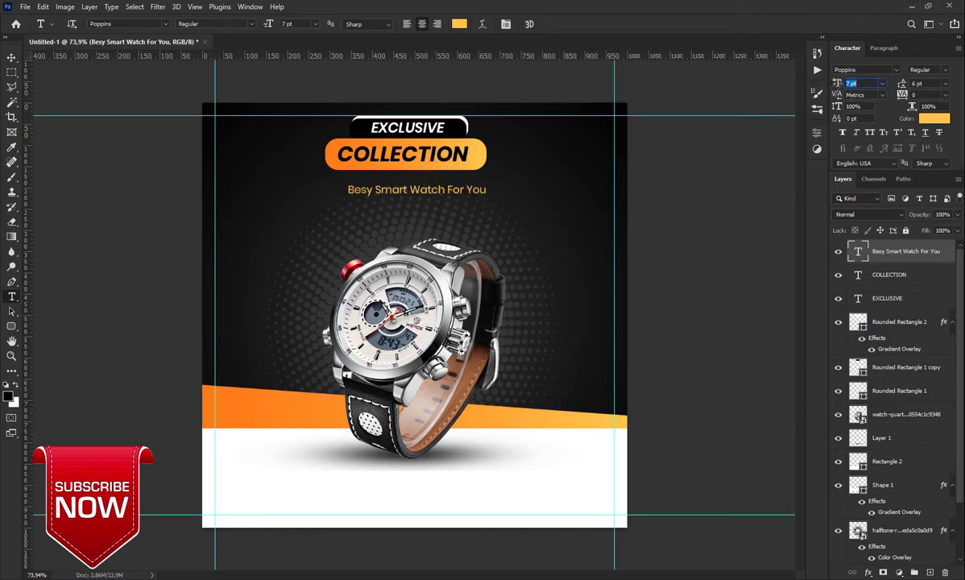
left_click_drag(441, 195, 428, 184)
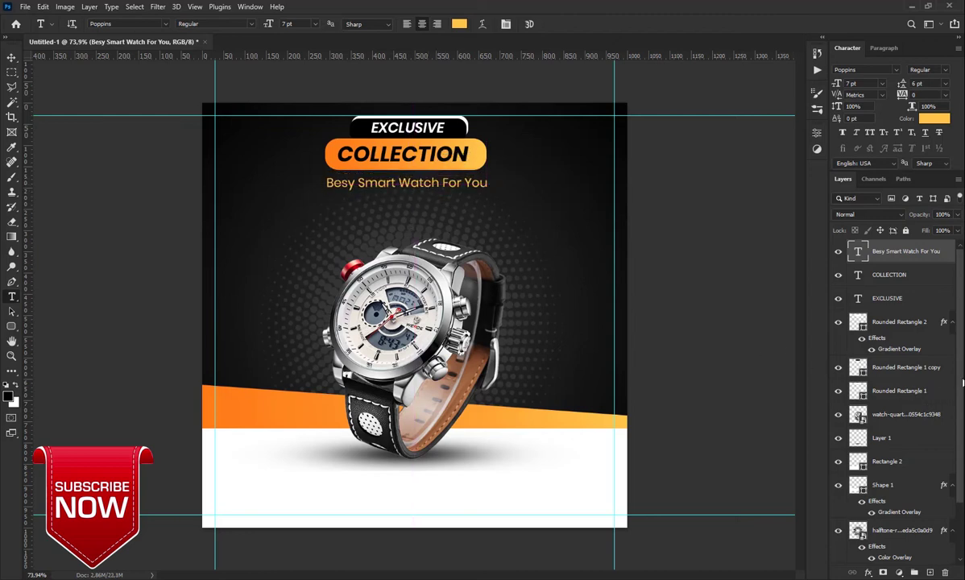
left_click_drag(962, 384, 962, 499)
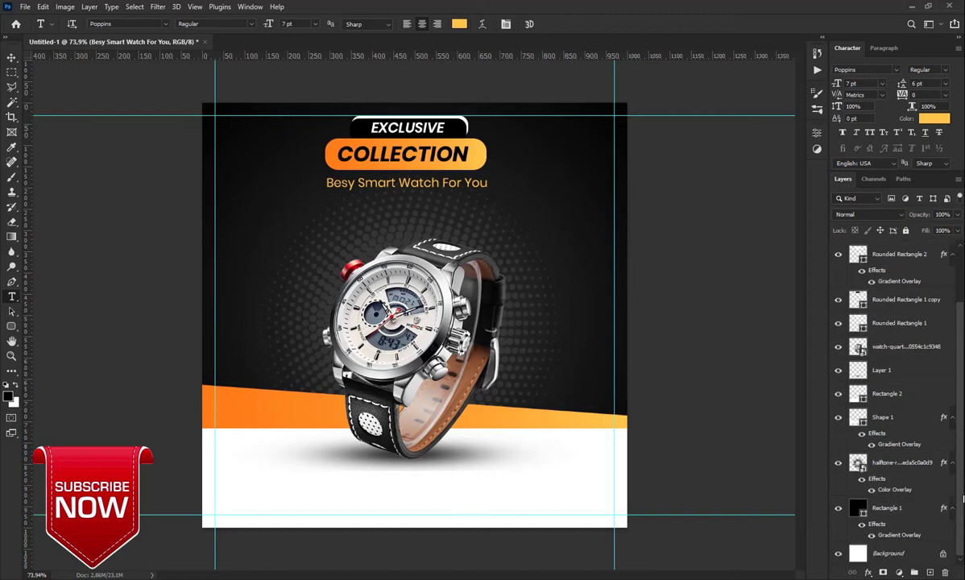
Group the halftone background, Rectangle 2 and Rectangle 1 layers into a locked Group 1.
left_click(902, 465)
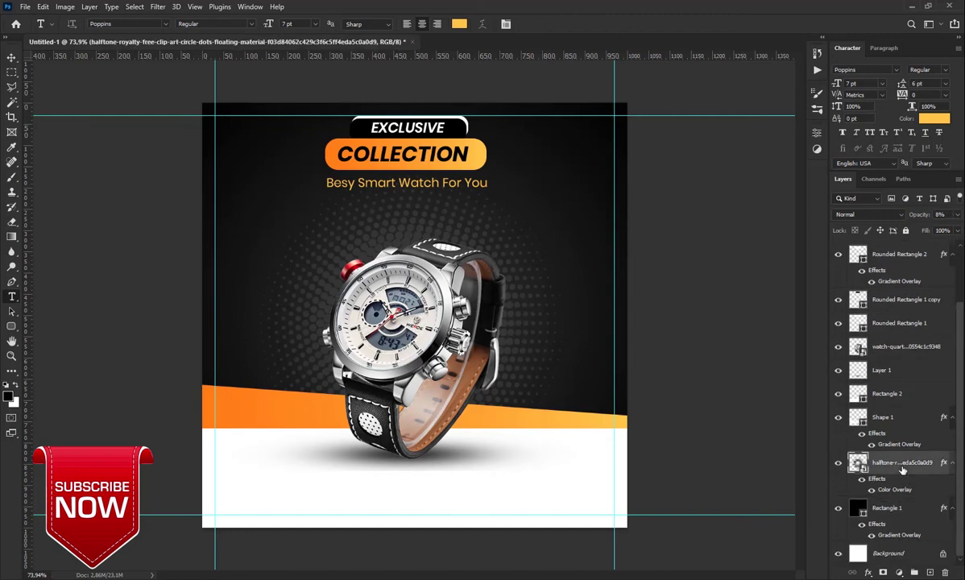
left_click(902, 396)
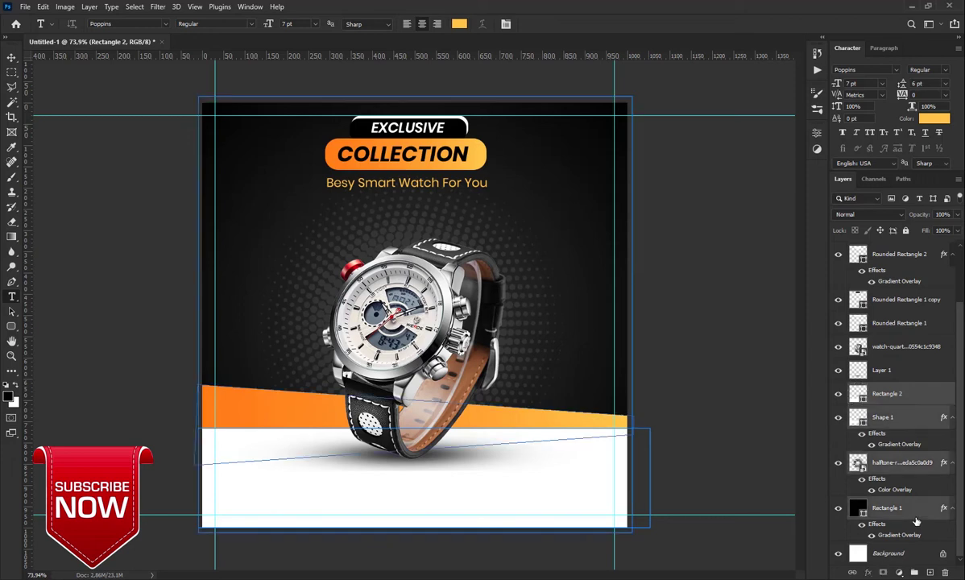
left_click(918, 516, "shift")
mouse_move(914, 431)
left_mouse_down()
mouse_move(933, 559)
mouse_move(916, 572)
left_mouse_up()
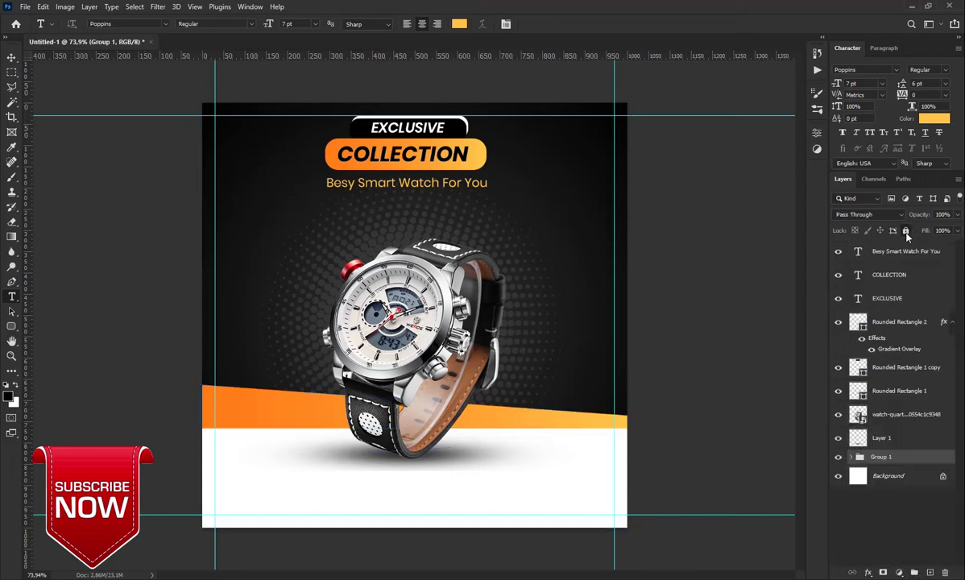
left_click(906, 230)
Check the header pills, texts and watch with the Move tool, then select the tagline layer.
left_click(12, 58)
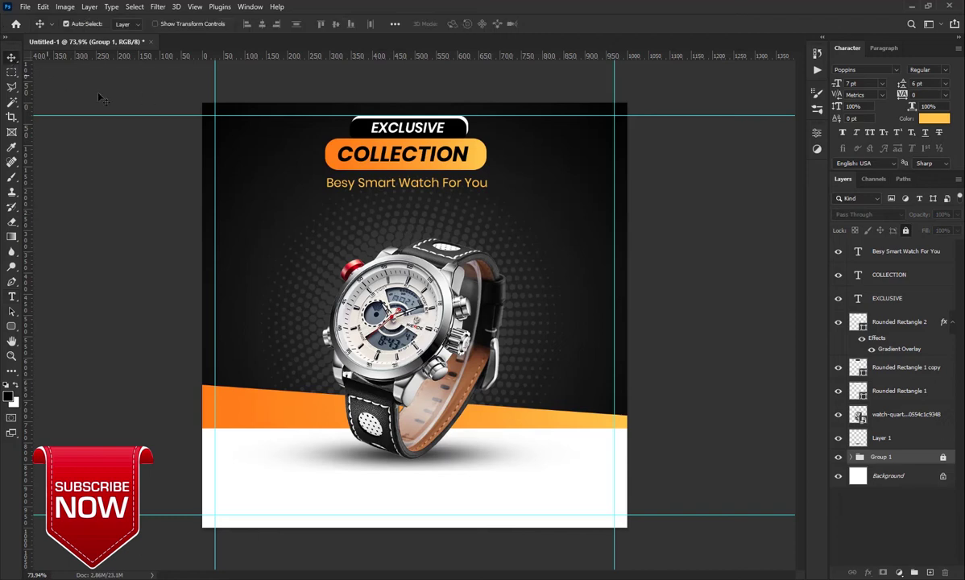
left_click(469, 162)
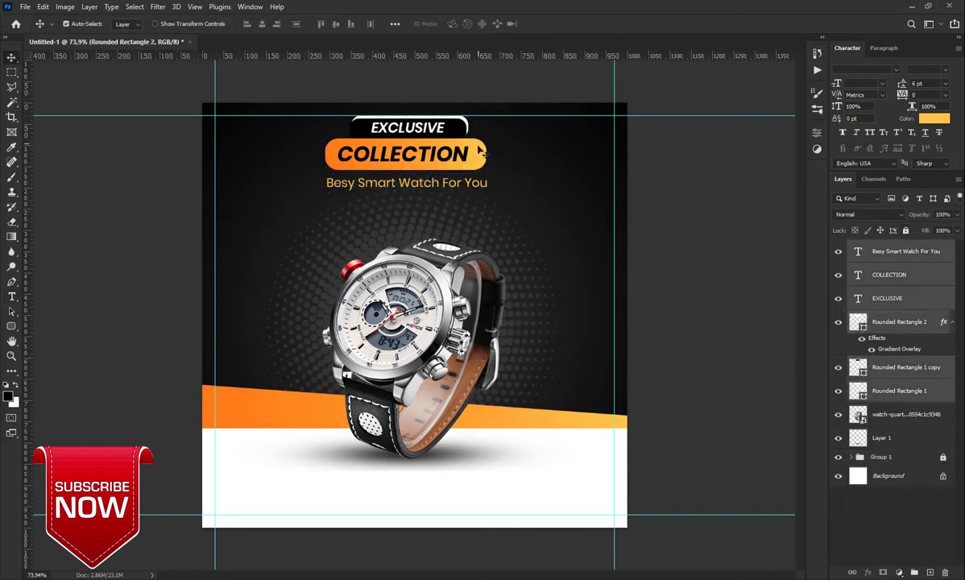
left_click_drag(470, 161, 491, 89)
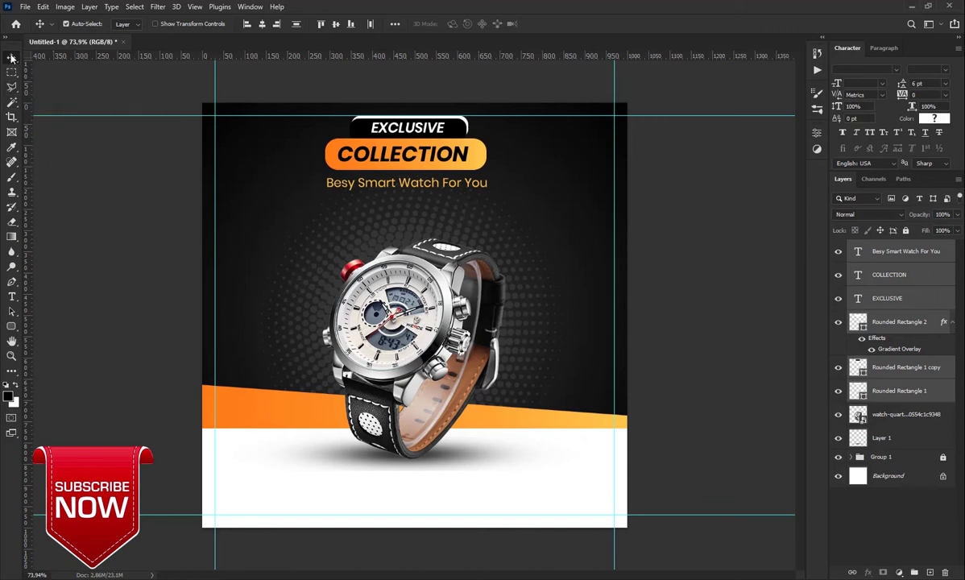
left_click(370, 309)
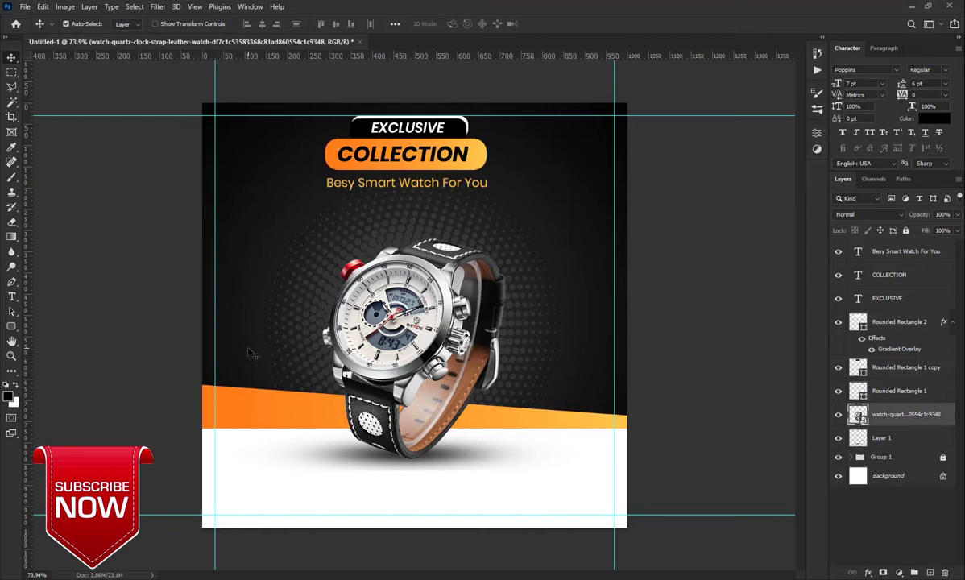
left_click(11, 297)
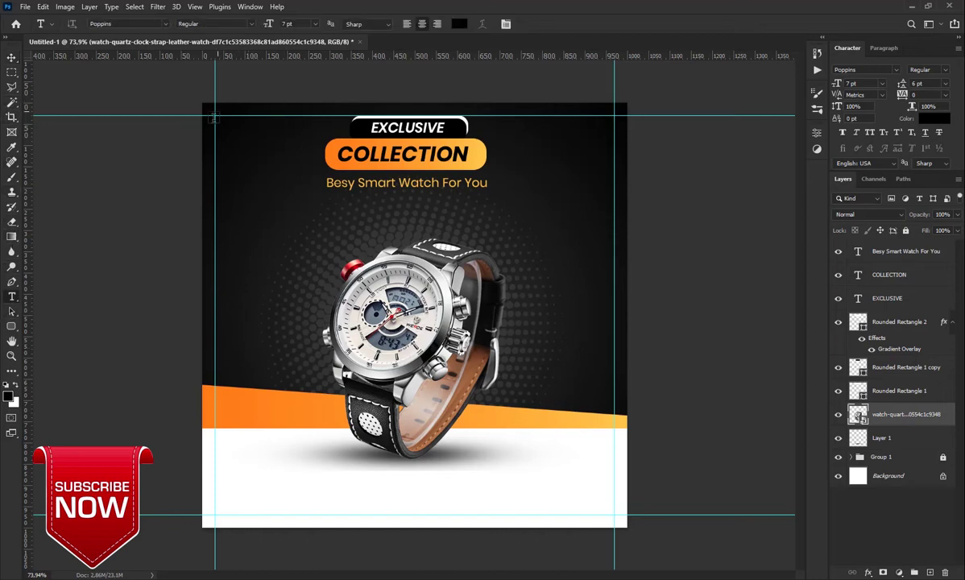
left_click(871, 252)
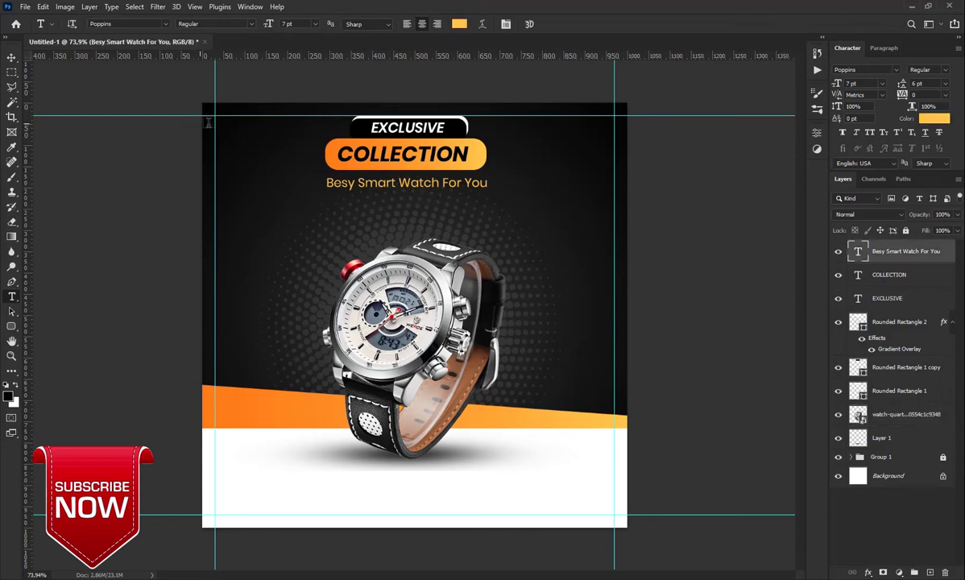
Type LOGO and HERE on two lines in the top-left corner.
left_click(217, 121)
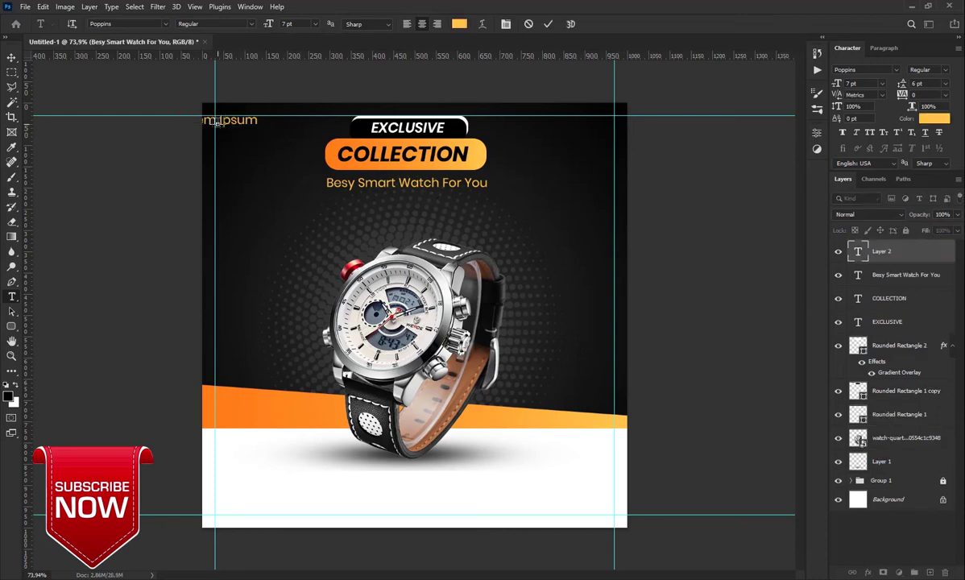
type("LOGO")
key("Return")
type("HERE")
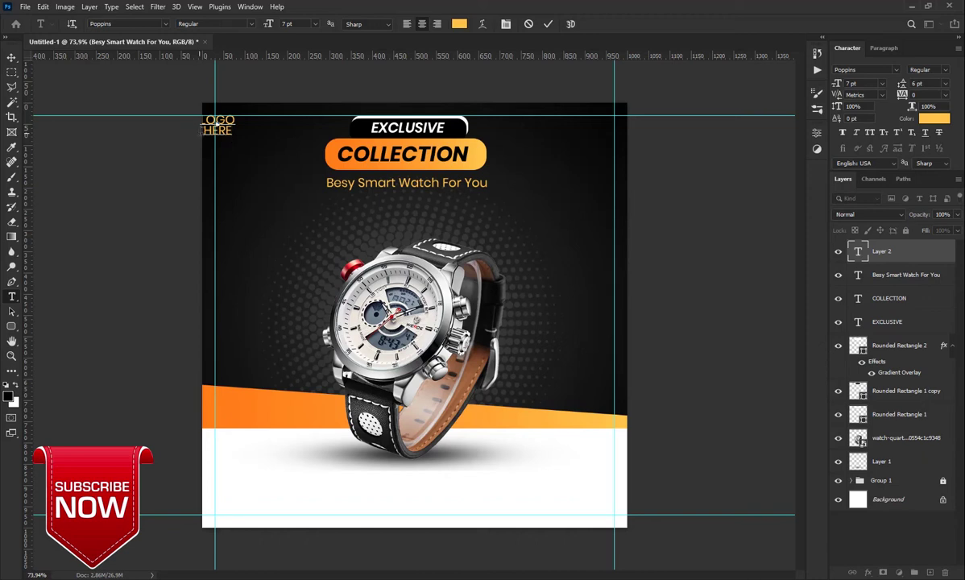
Set HERE's tracking to 60, make LOGO HERE Bold, and move it inside the margin.
left_click_drag(232, 131, 204, 132)
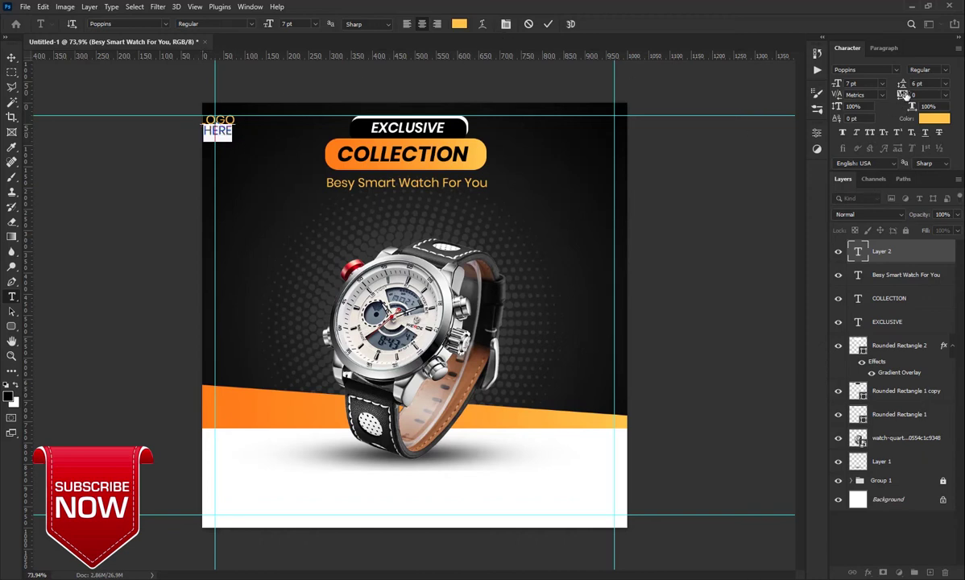
left_click_drag(904, 95, 909, 95)
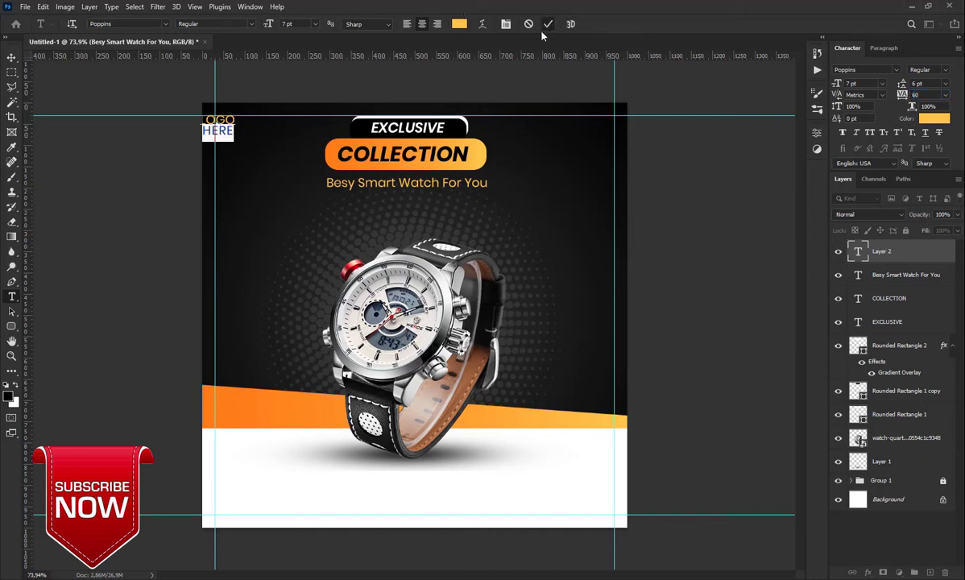
left_click(548, 23)
left_click(945, 70)
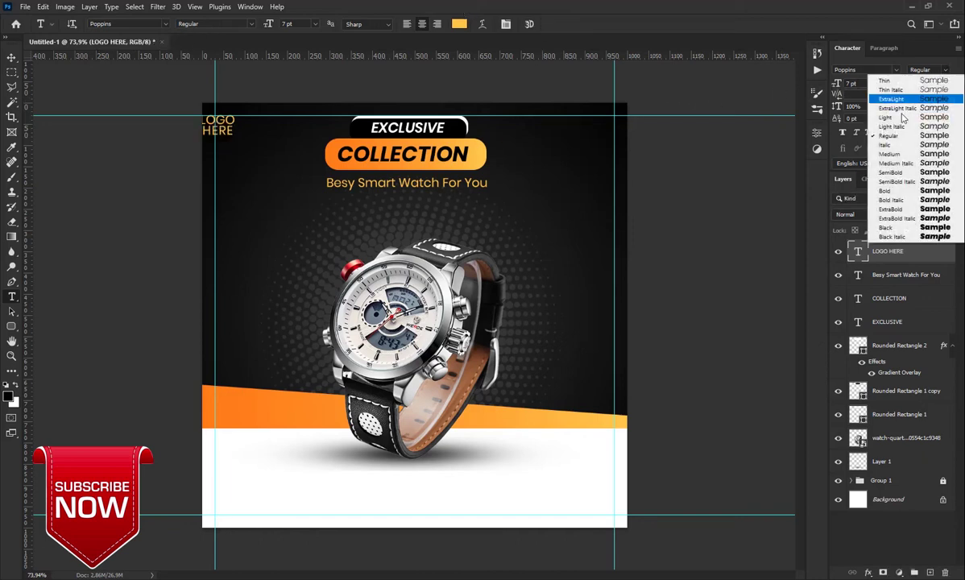
left_click(855, 178)
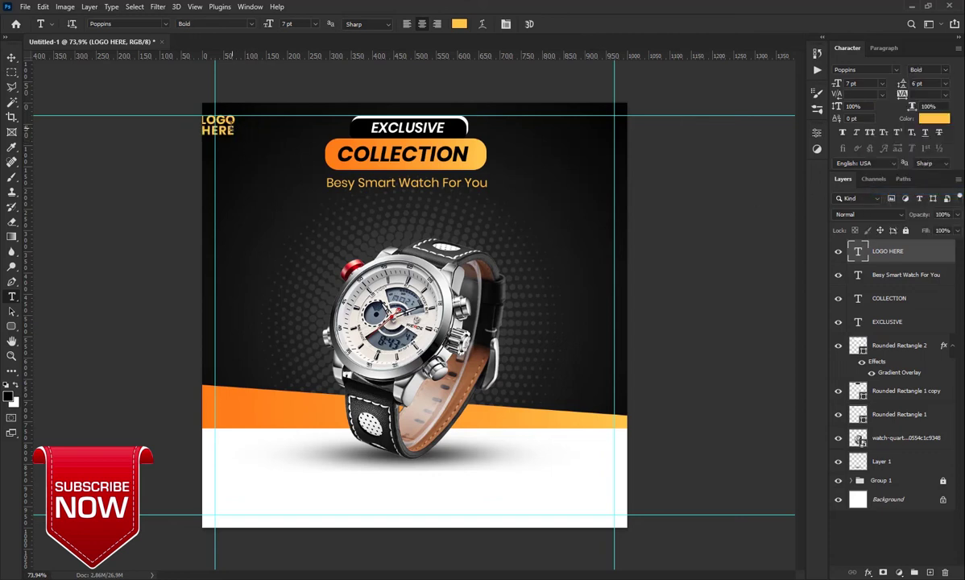
mouse_move(218, 125)
left_mouse_down()
mouse_move(233, 127)
mouse_move(246, 102)
left_mouse_up()
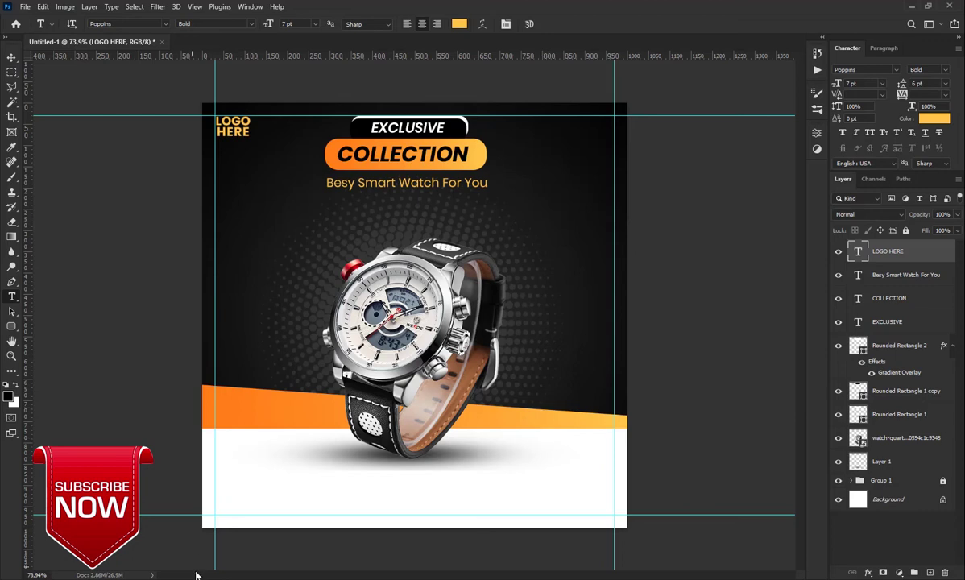
Draw a 134×134 px circle left of the watch beside its crown.
right_click(12, 327)
left_click(48, 332)
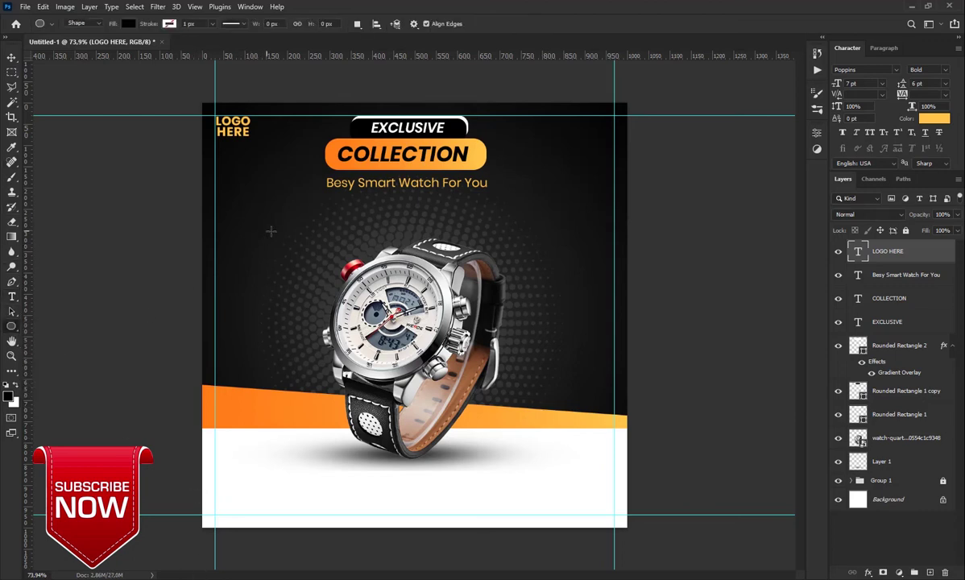
left_click_drag(280, 236, 334, 290)
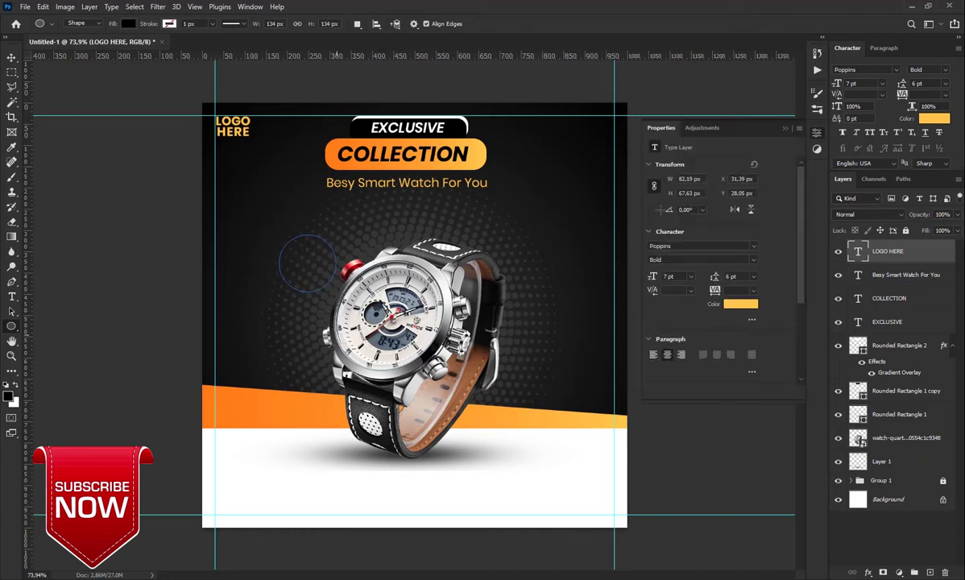
left_click_drag(333, 289, 334, 289)
Change the circle's fill colour in the Properties panel.
left_click(685, 250)
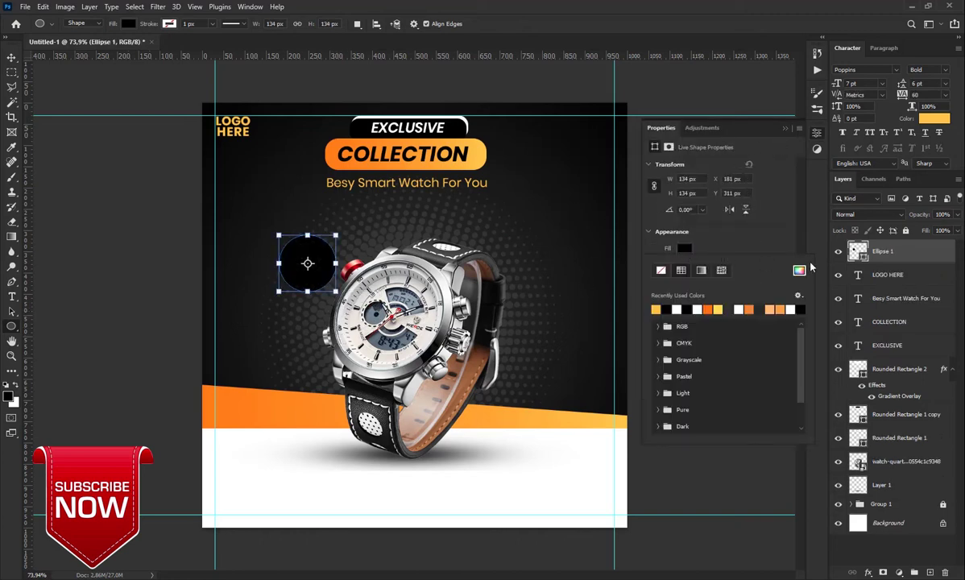
left_click(743, 257)
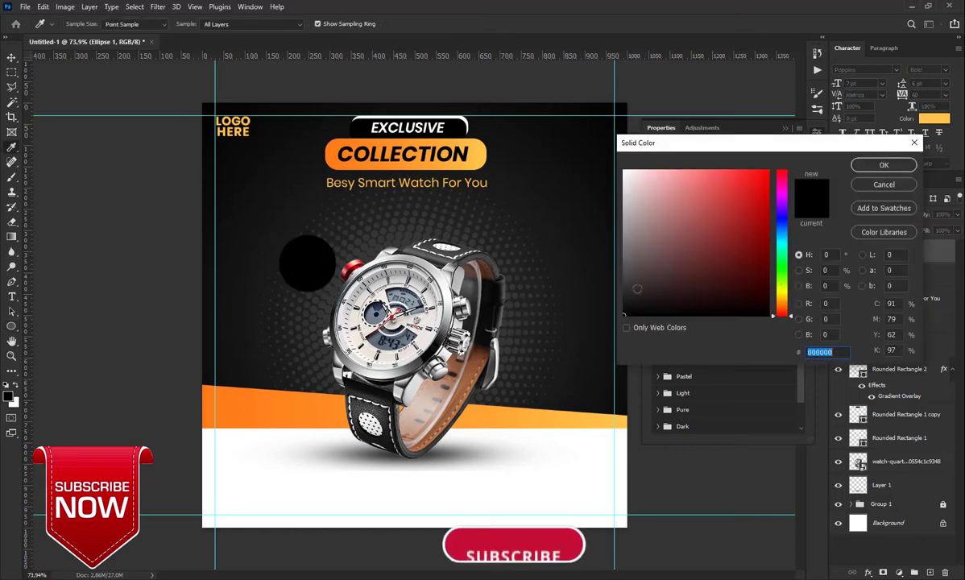
left_click(624, 291)
left_click(884, 165)
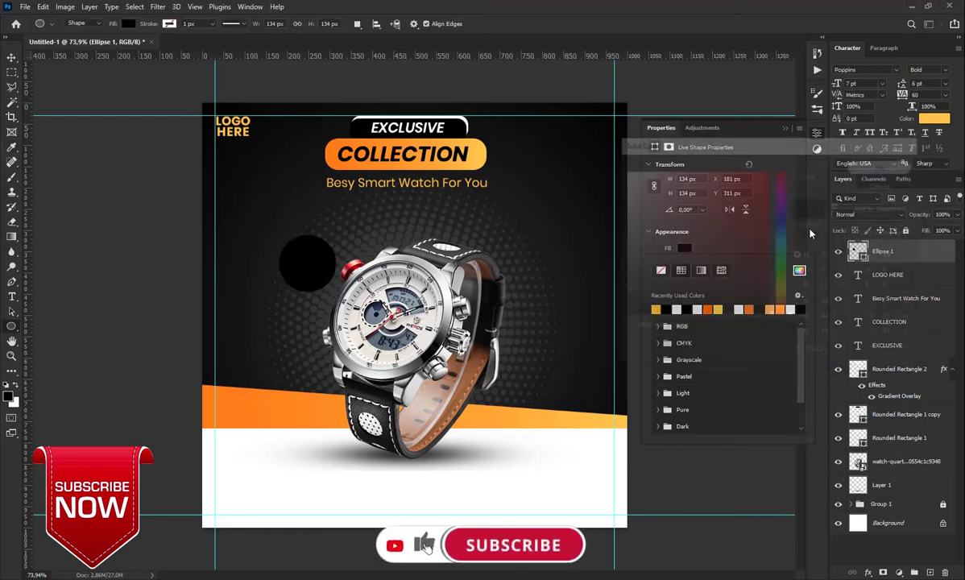
left_click(748, 255)
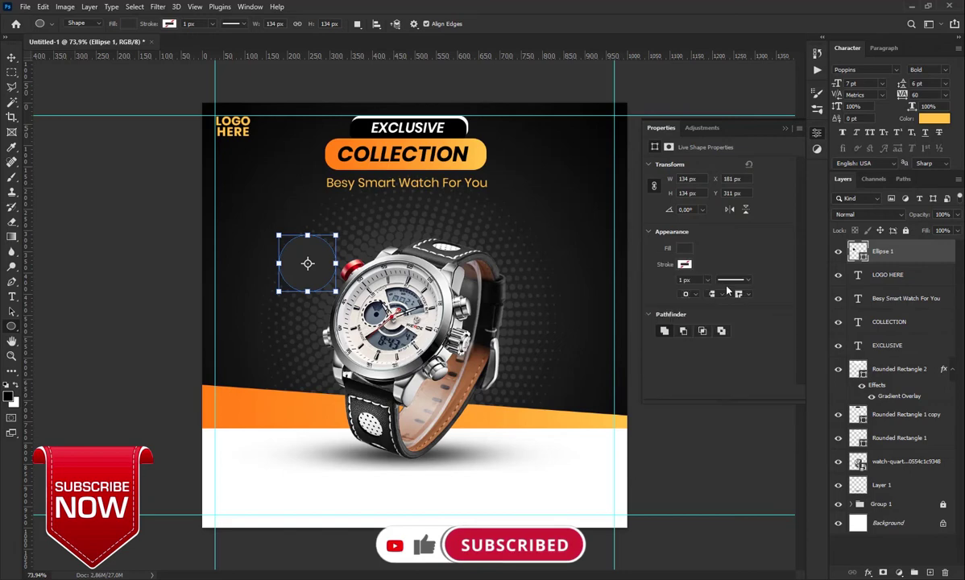
Give the circle a white dashed outline 3 px wide.
left_click(685, 265)
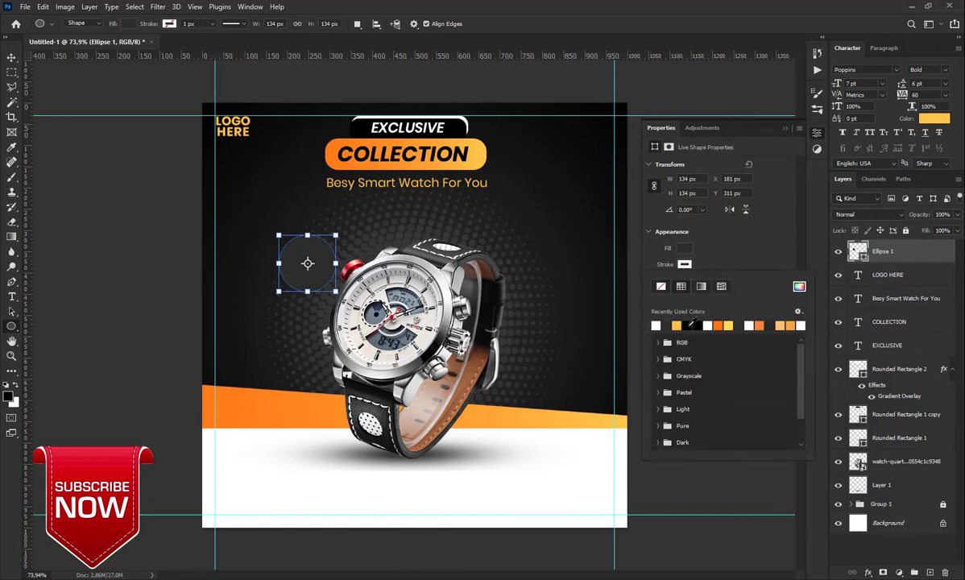
left_click(727, 253)
left_click(747, 281)
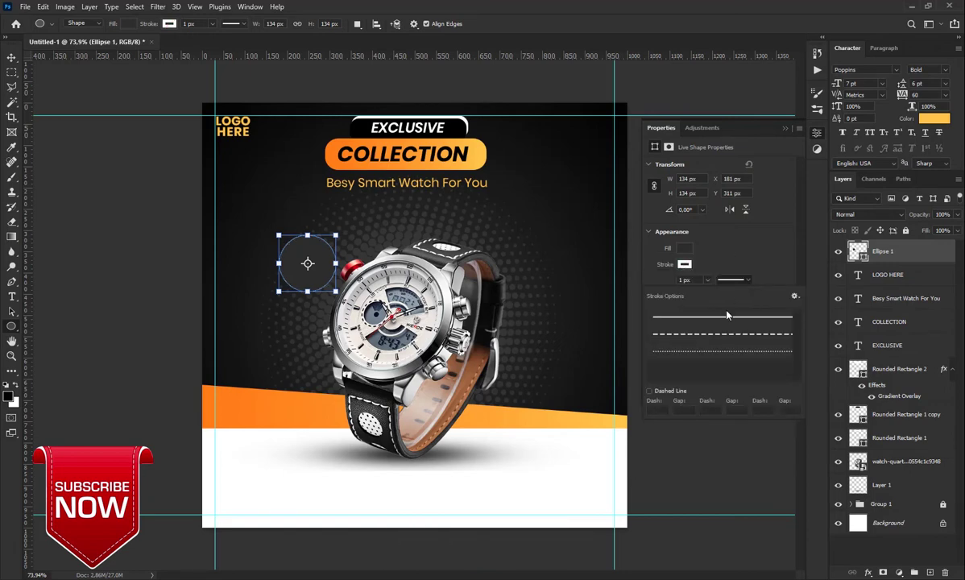
left_click(725, 334)
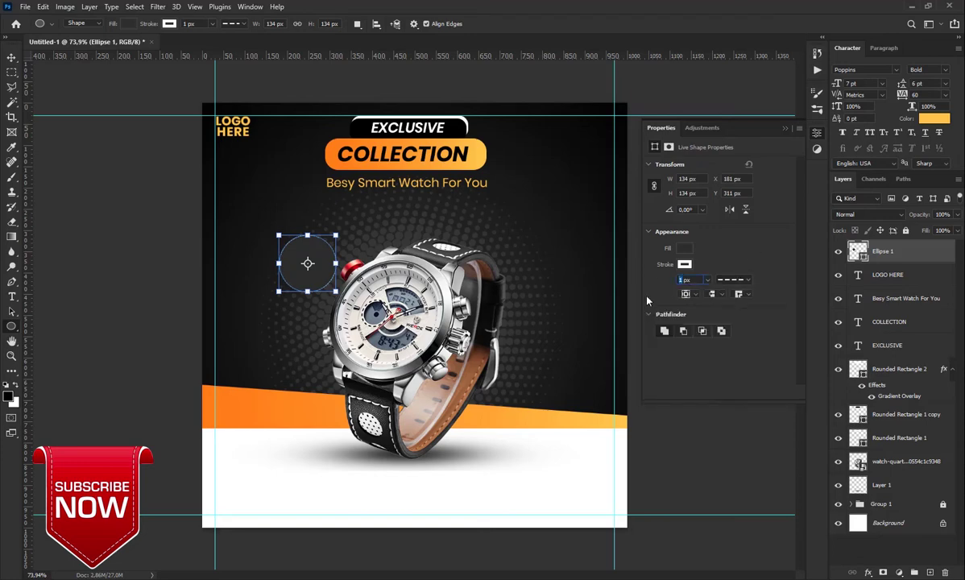
type("3")
key("Return")
left_click(784, 129)
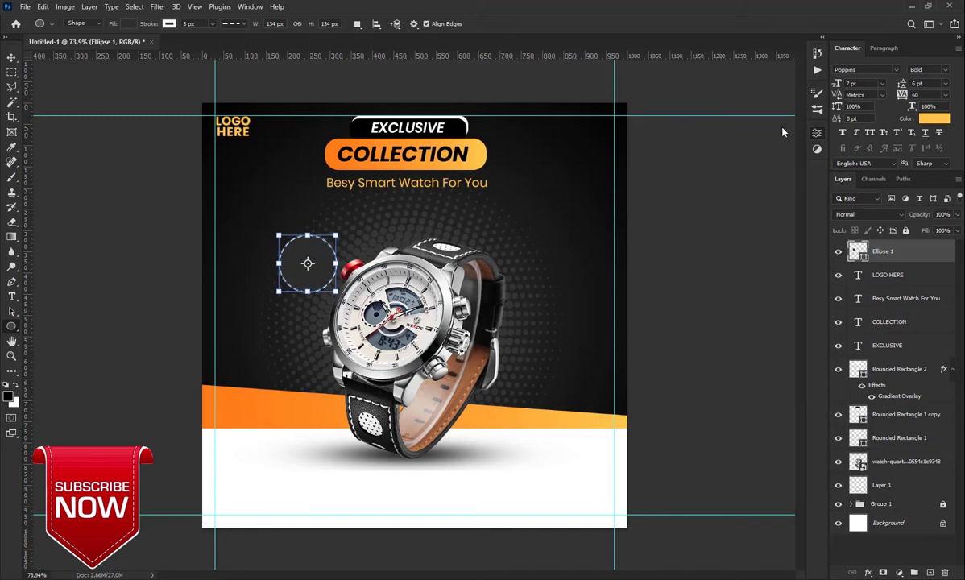
left_click(11, 55)
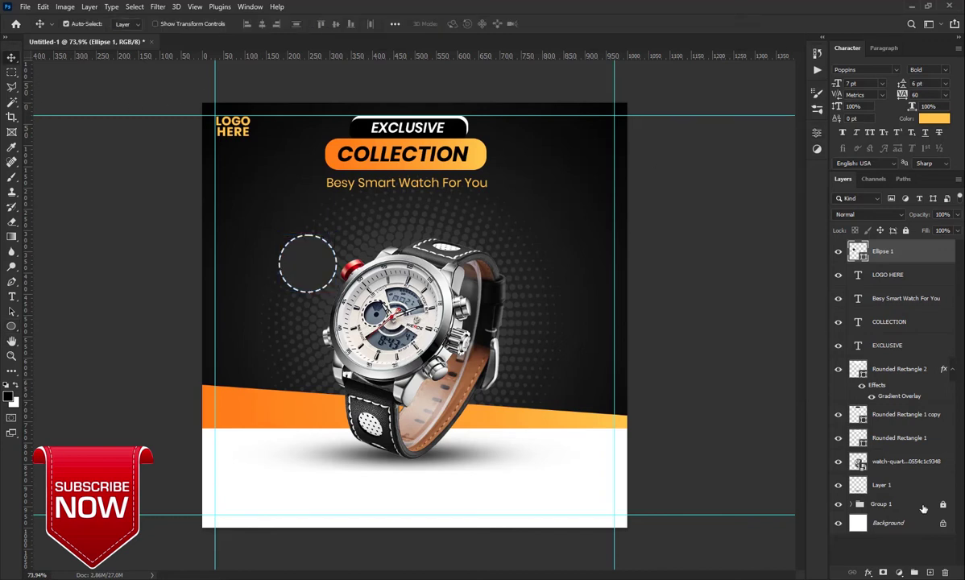
Add '50%' inside the dashed circle, enlarged to 10 pt with tighter letter spacing and centred.
left_click(929, 571)
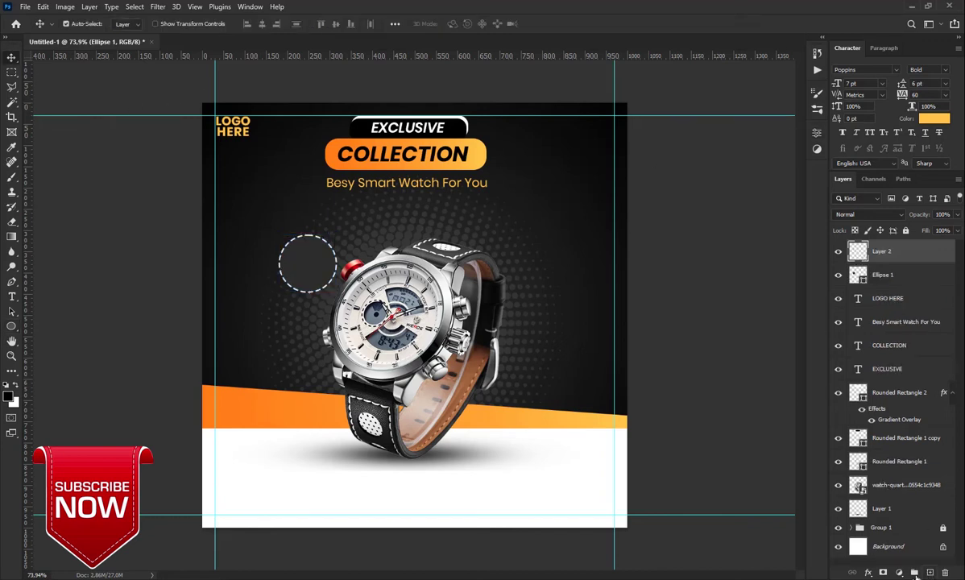
left_click(11, 297)
left_click(299, 254)
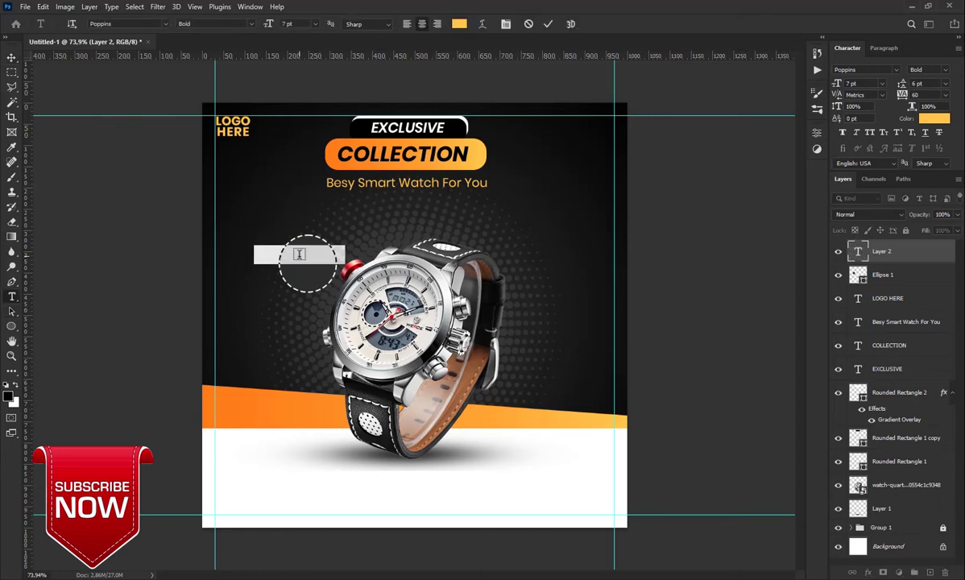
type("50")
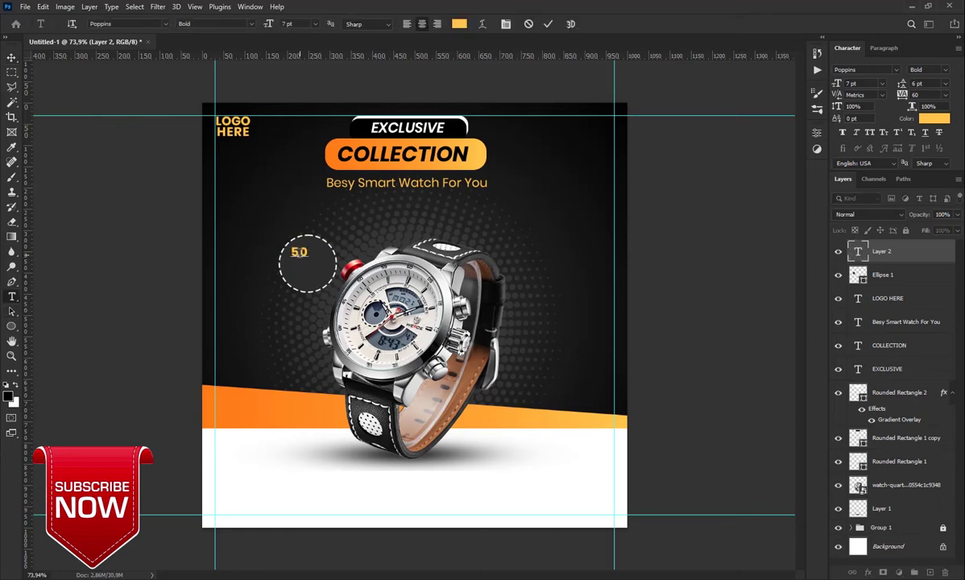
type("%")
left_click(549, 24)
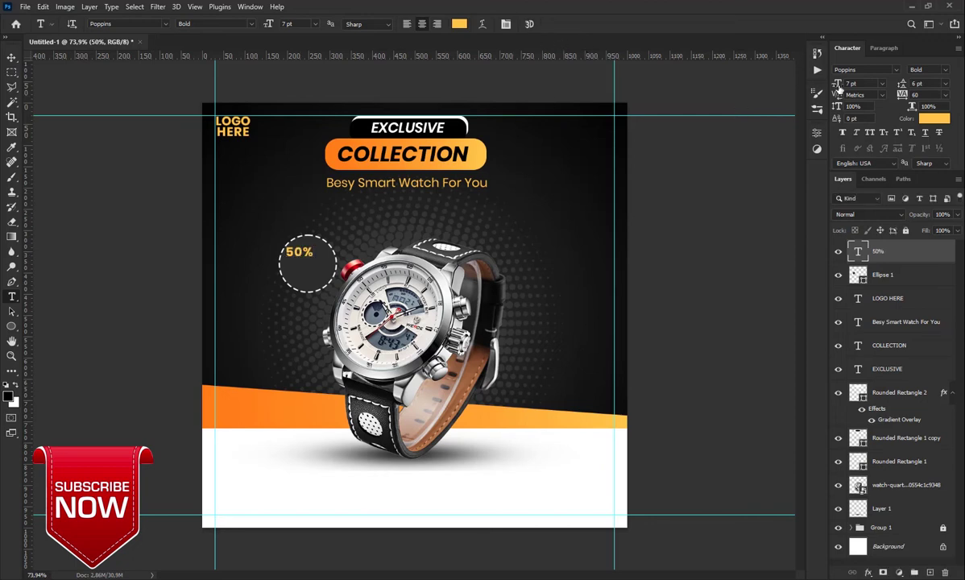
left_click(839, 84)
key("Up")
left_click_drag(292, 251, 301, 253)
left_click_drag(903, 95, 704, 186)
left_click_drag(838, 84, 862, 83)
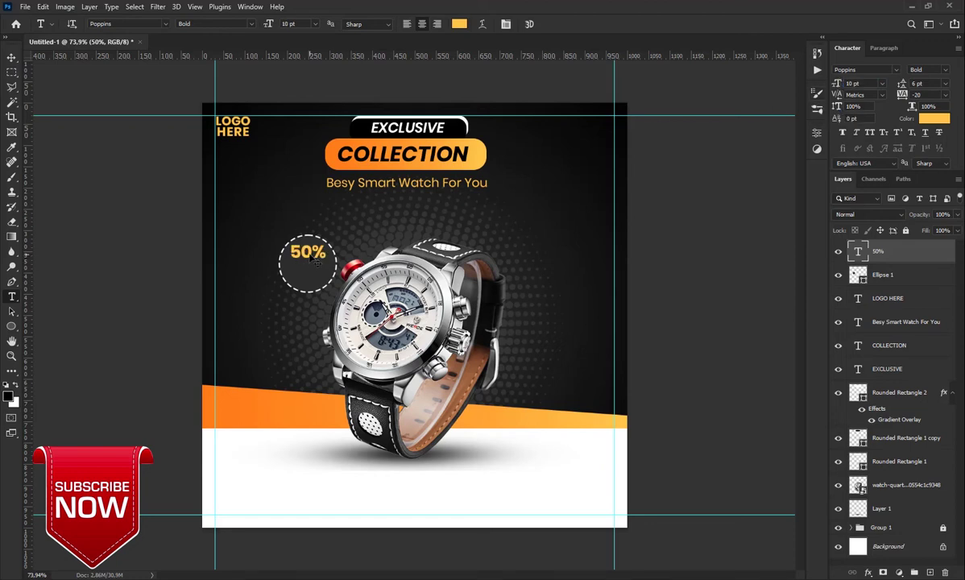
left_click_drag(313, 256, 316, 258)
Add 'DISCOUNT' below 50% in Medium weight at 6 pt, centred in the circle.
left_click(289, 272)
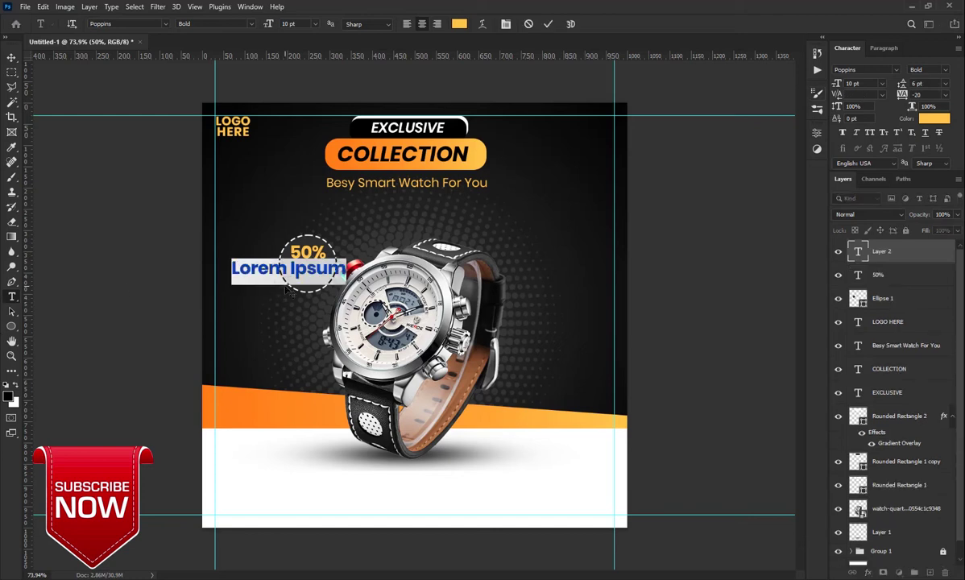
type("DI")
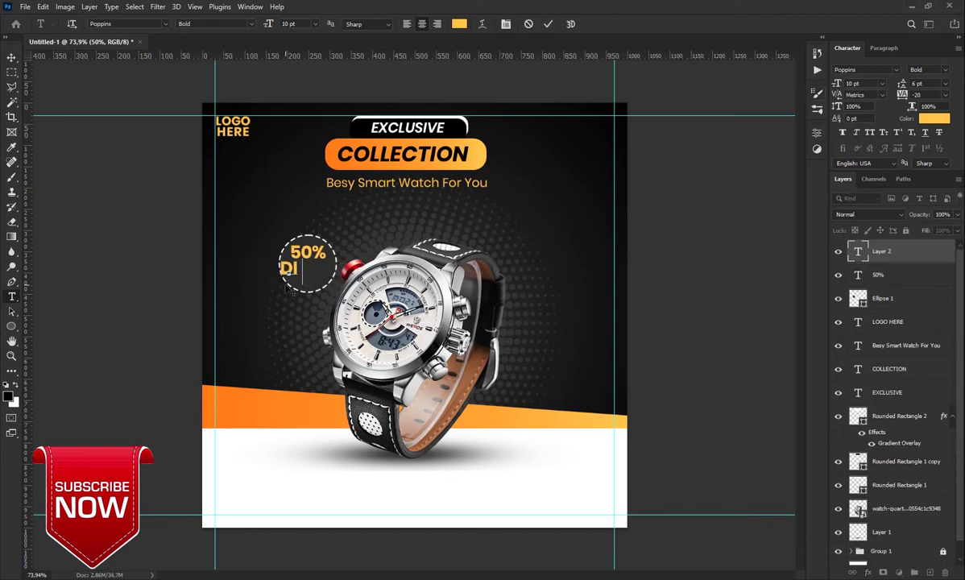
type("SCOU")
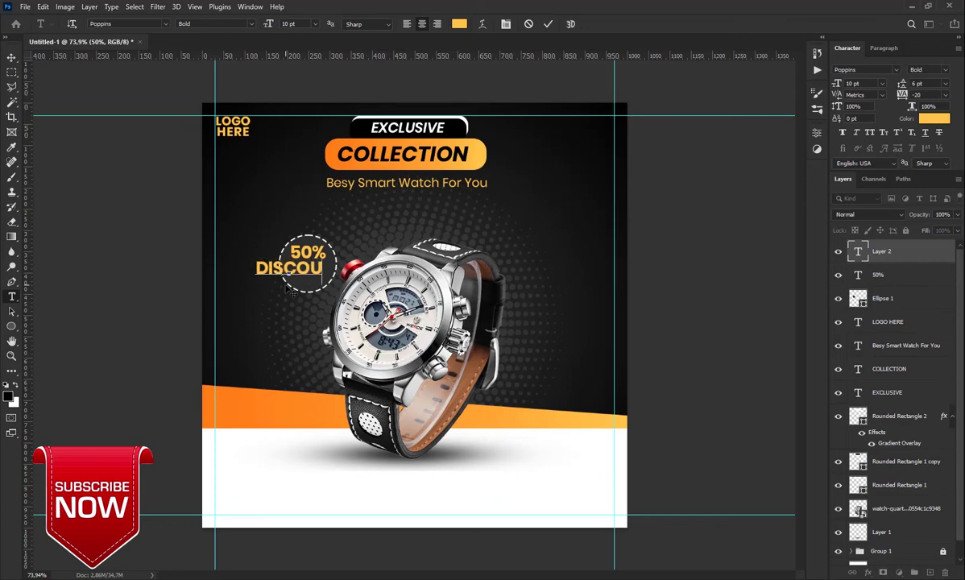
type("NT")
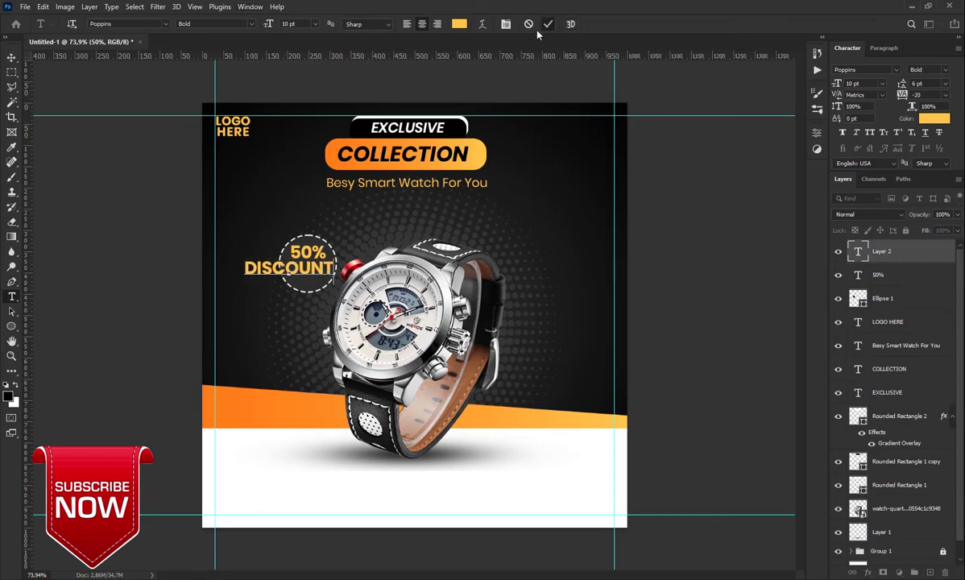
left_click(548, 25)
left_click(947, 71)
left_click(890, 149)
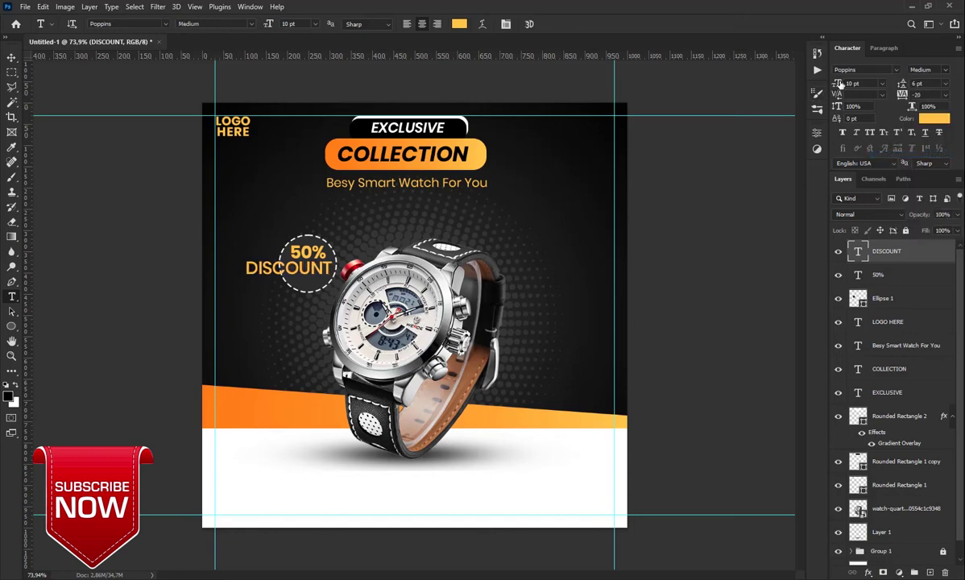
left_click_drag(837, 83, 786, 80)
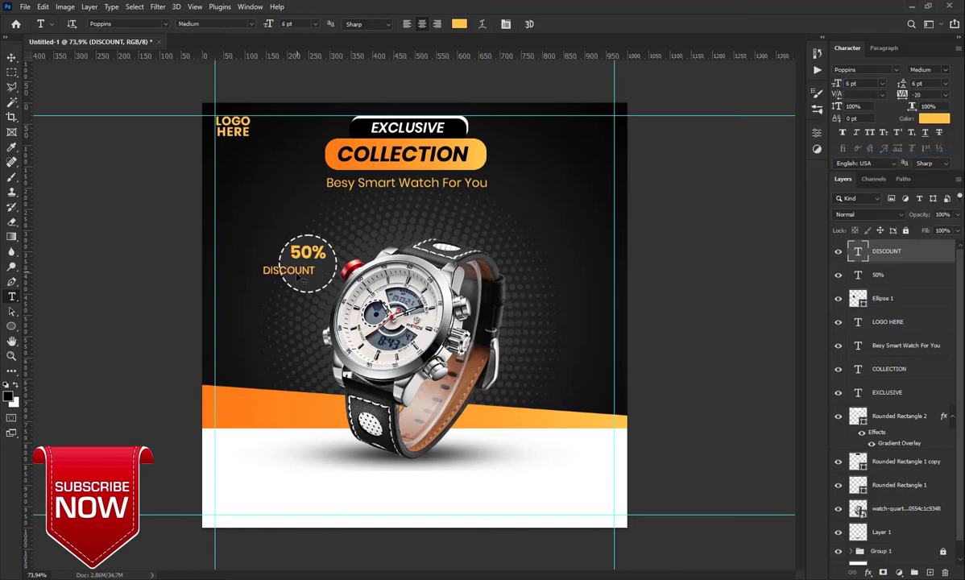
left_click_drag(301, 278, 316, 274)
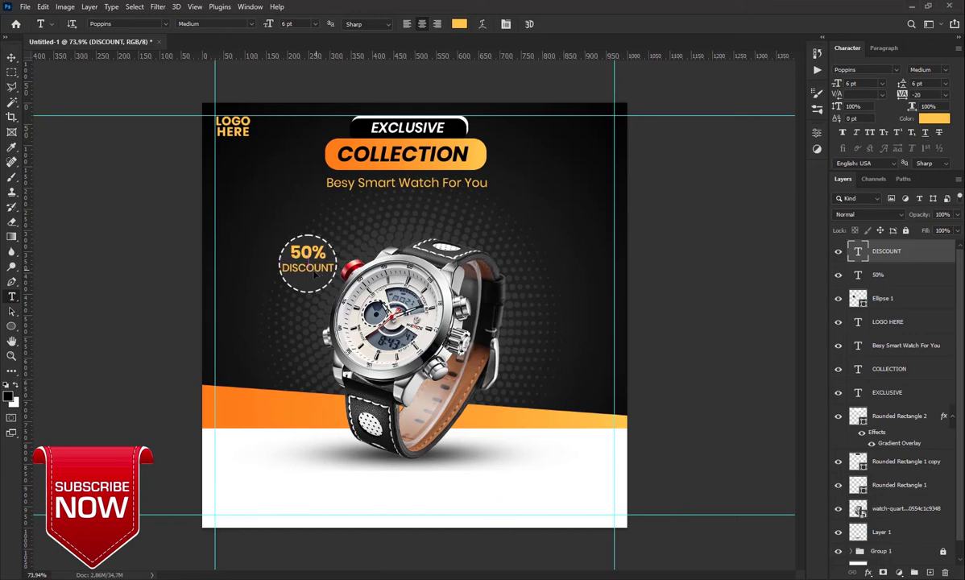
Nudge the 50% text down slightly and make DISCOUNT white.
key("alt+bracketleft")
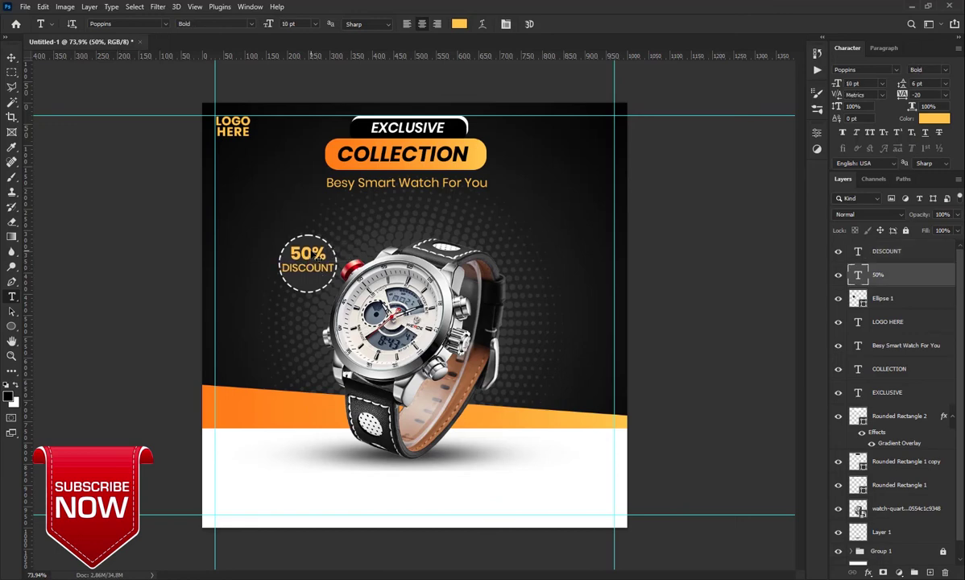
key("Down")
key("Down")
key("alt+bracketright")
left_click(941, 123)
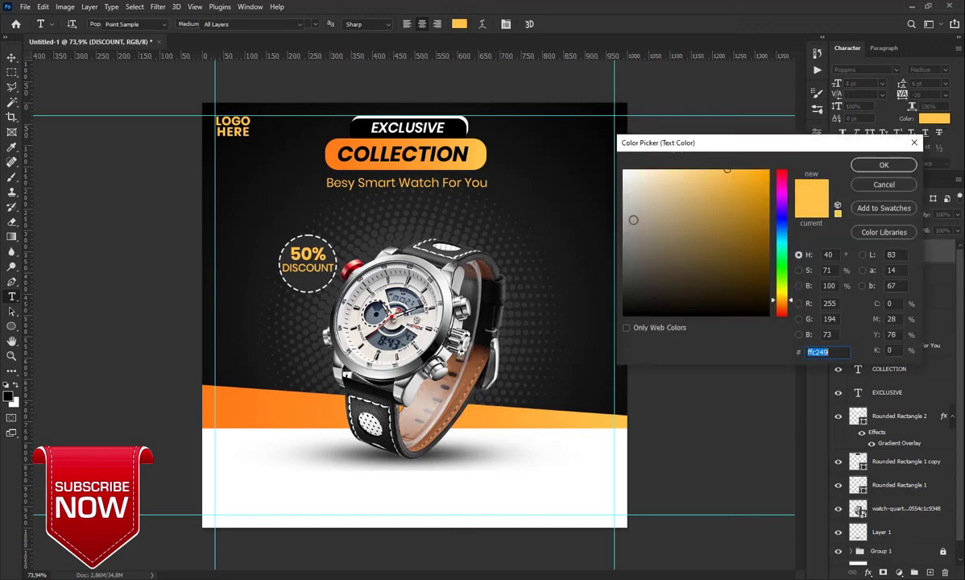
left_click(624, 171)
left_click(884, 165)
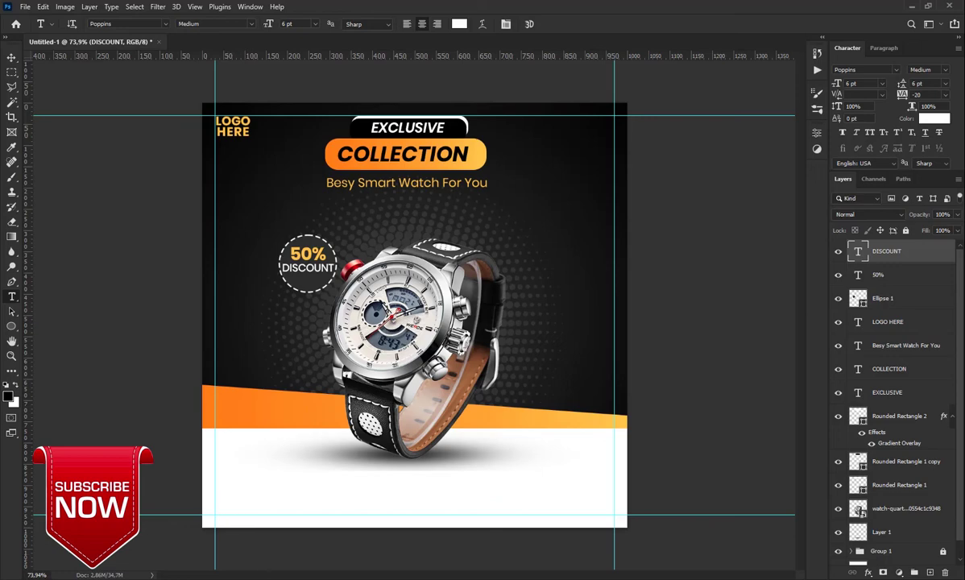
scroll(353, 506, "up", 1)
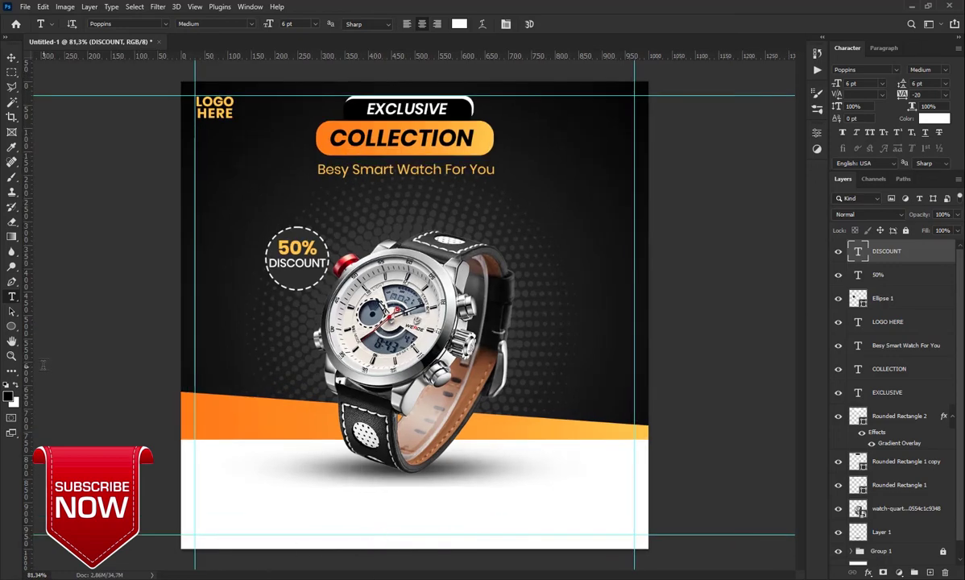
left_click(12, 326)
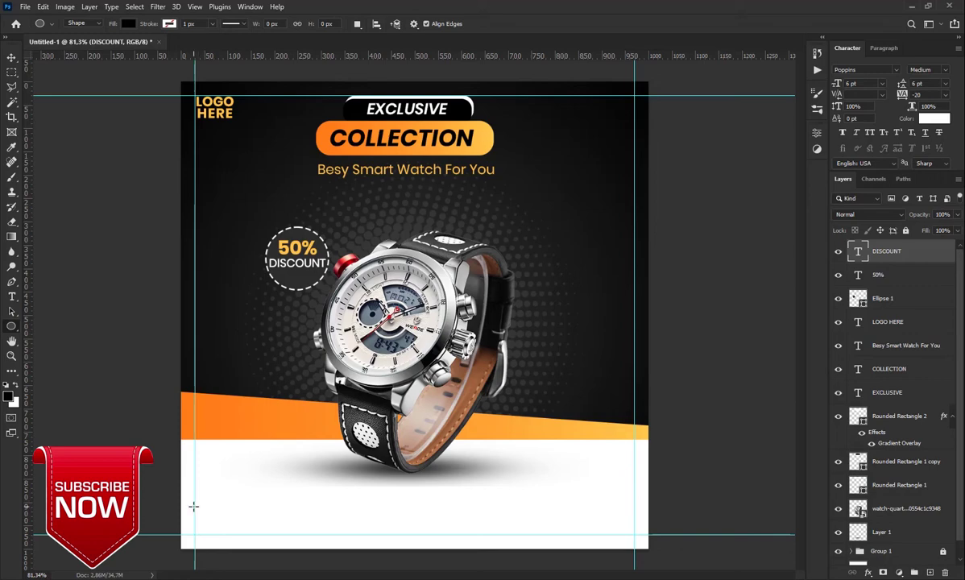
Draw a 56px circle at bottom-left and copy Rounded Rectangle 2's layer style.
left_click_drag(194, 509, 221, 536)
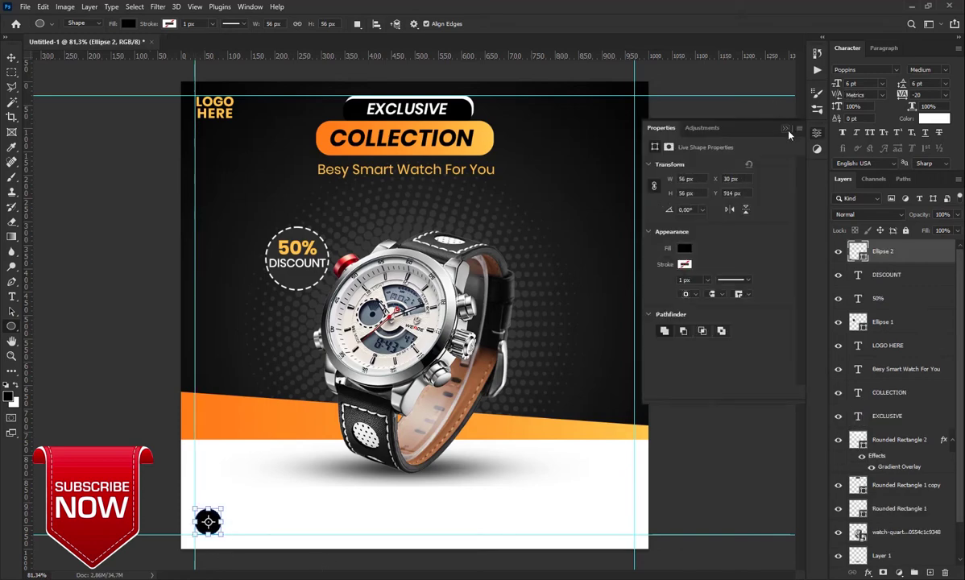
left_click(11, 57)
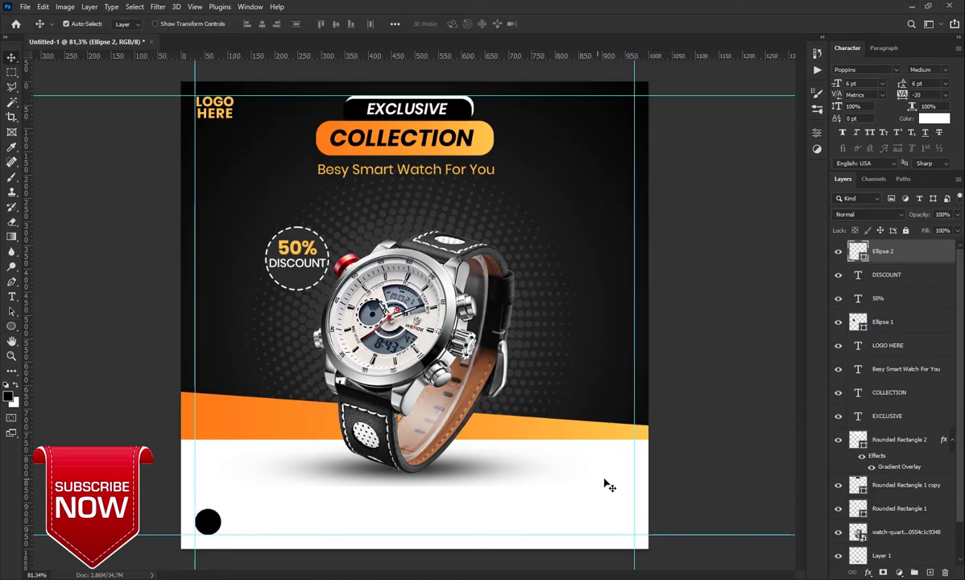
left_click(260, 429)
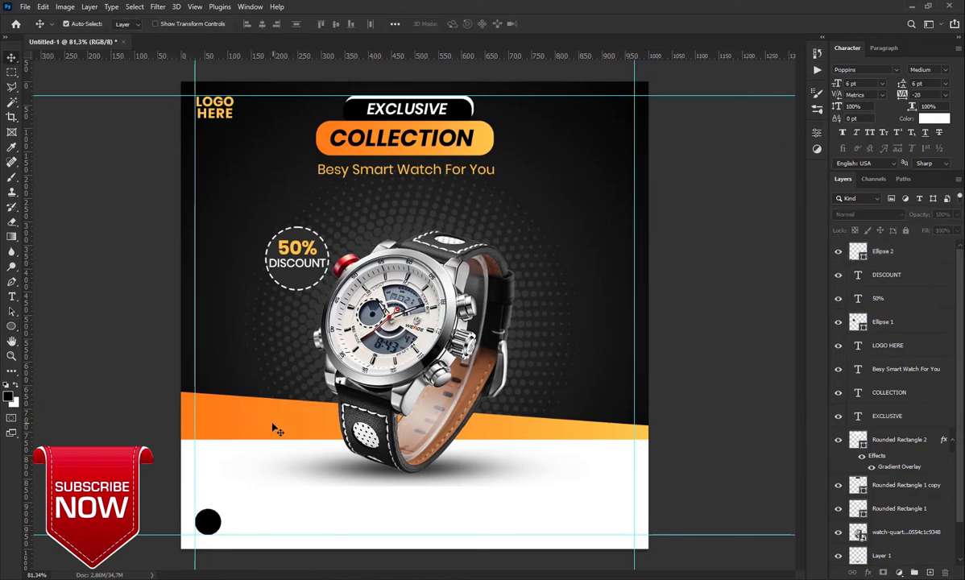
left_click(937, 451)
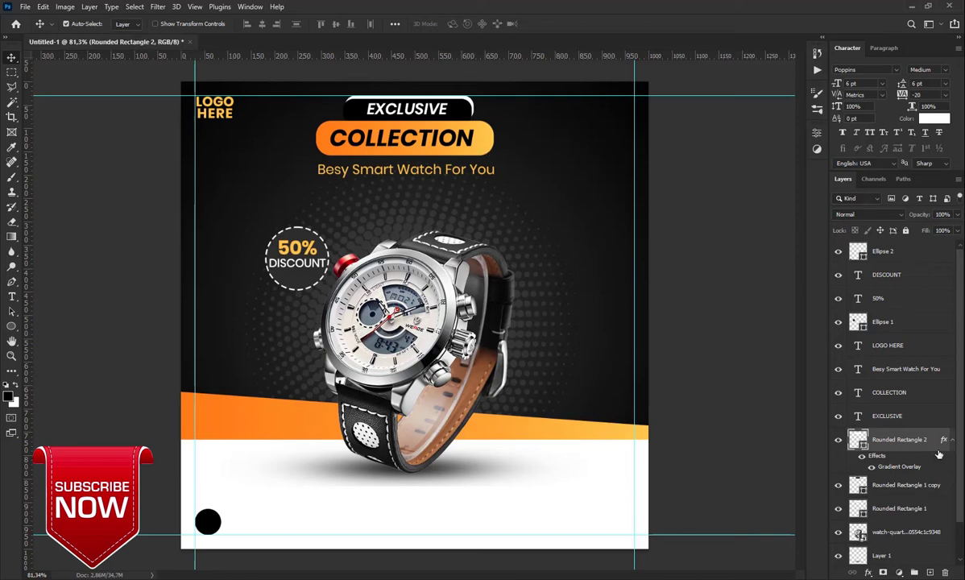
right_click(935, 450)
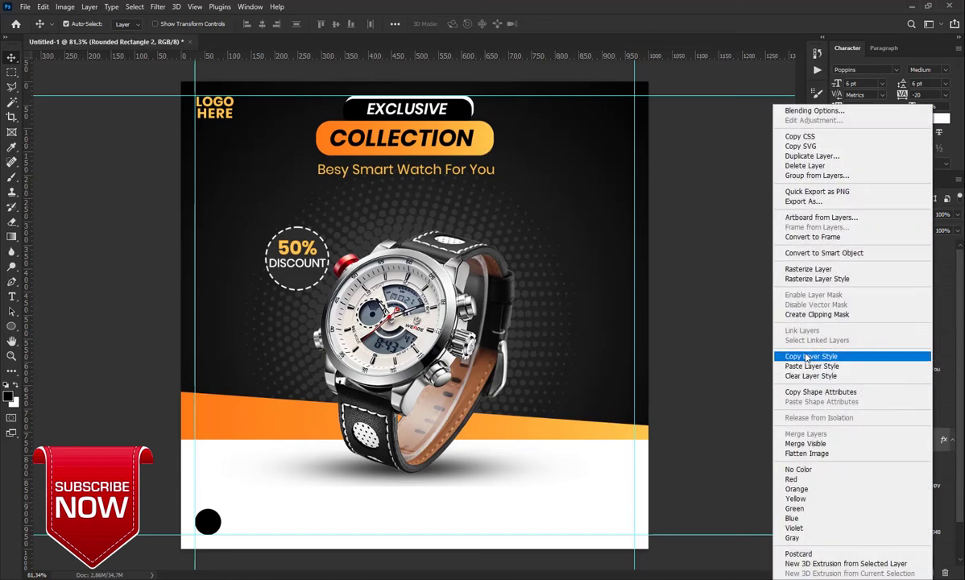
left_click(714, 344)
Paste the orange gradient style onto Ellipse 2 and Alt-drag a copy to the bottom middle.
left_click(209, 522)
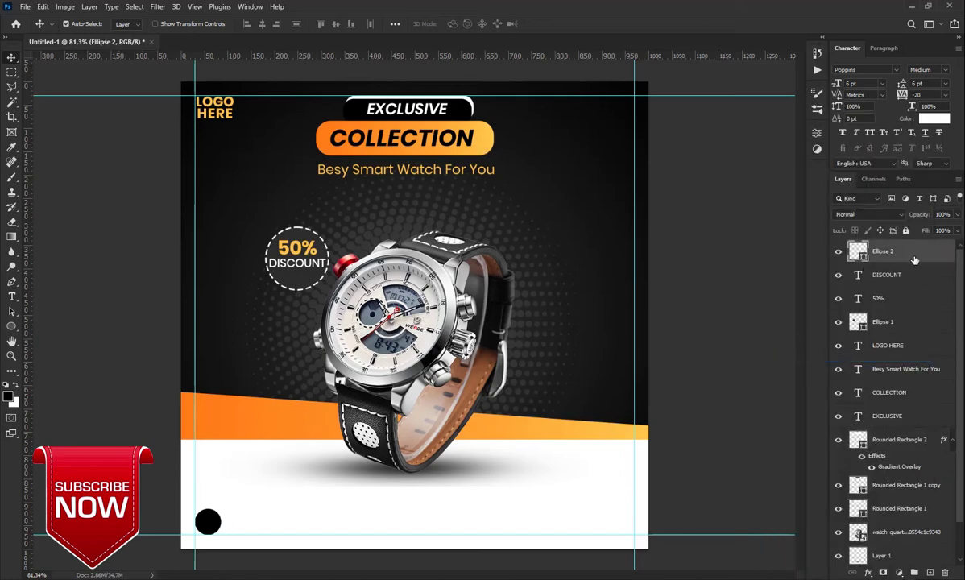
right_click(915, 259)
left_click(766, 369)
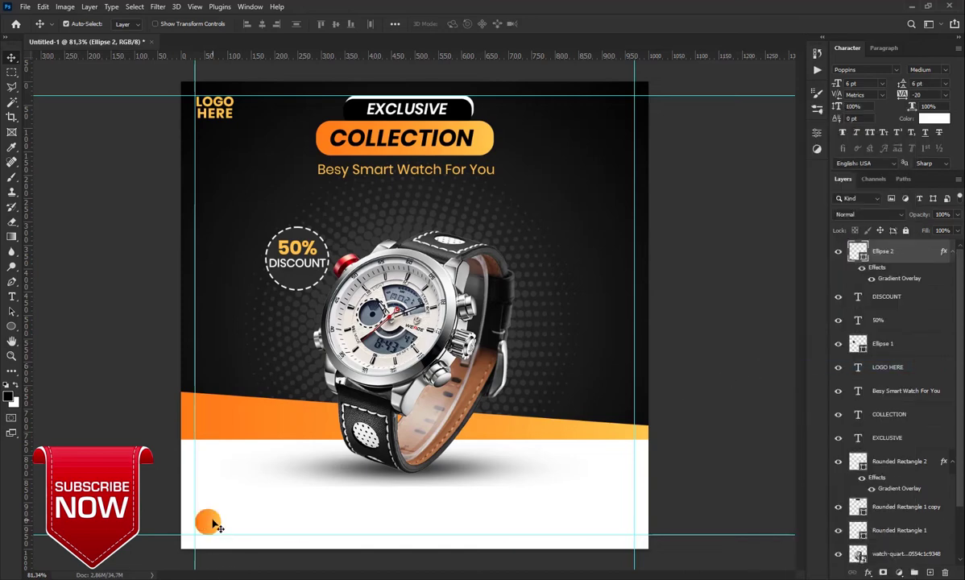
left_click_drag(214, 526, 498, 534)
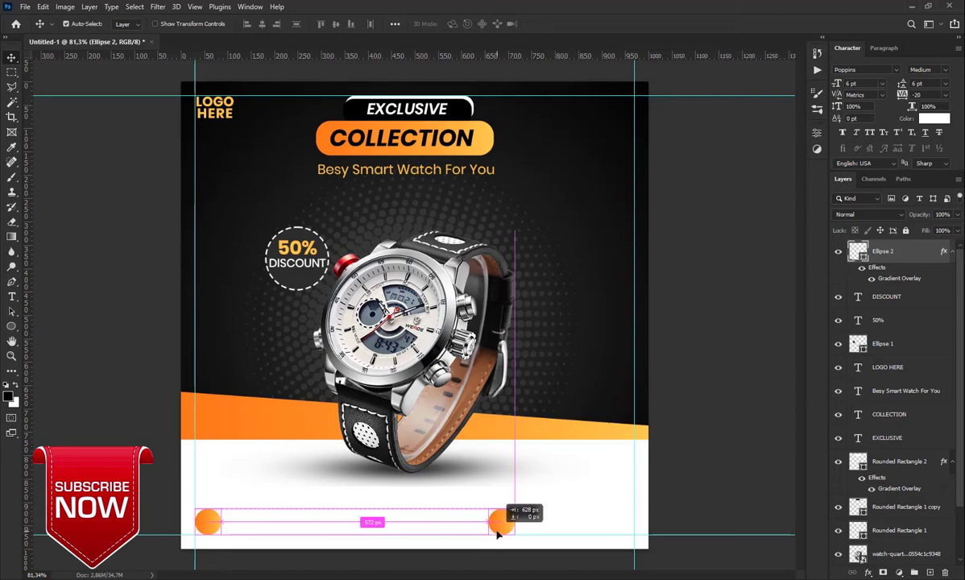
left_click_drag(498, 535, 492, 534)
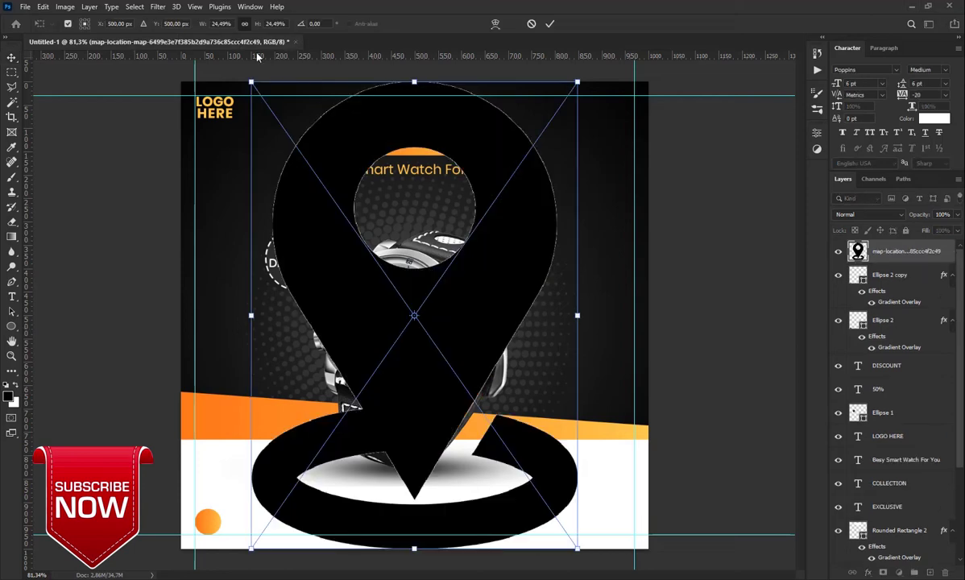
Place the map pin and telephone images and scale both down to small icon size.
left_click(551, 24)
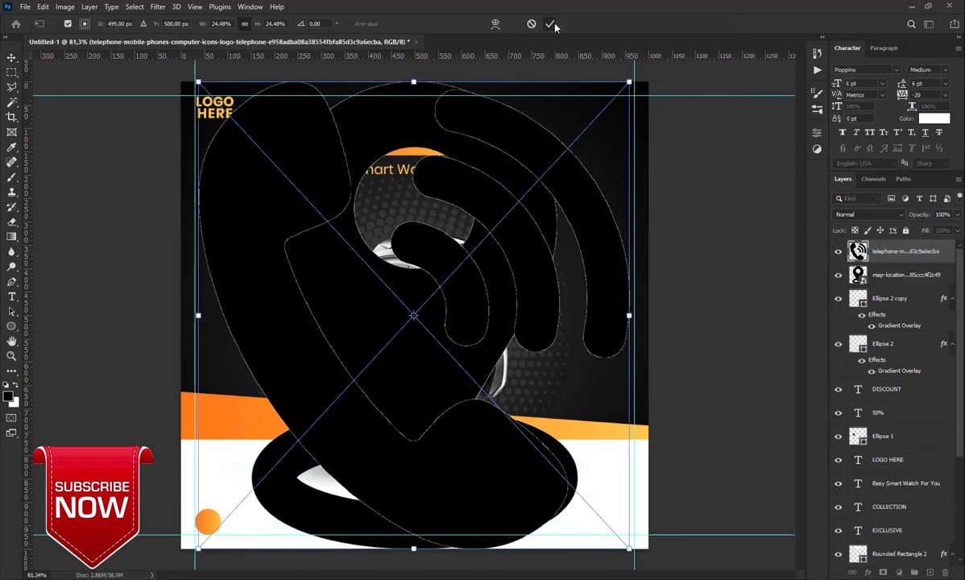
key("Return")
left_click(909, 276, "shift")
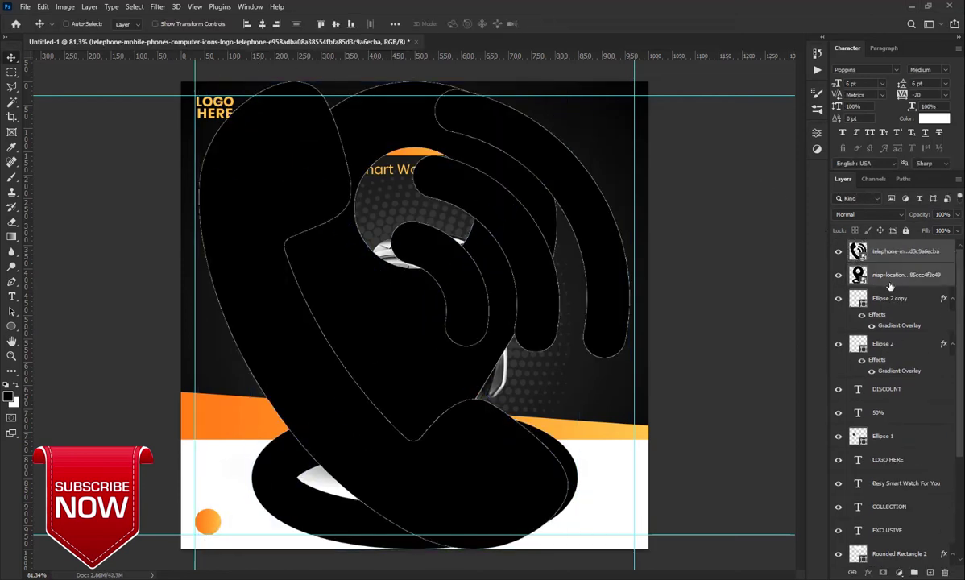
key("ctrl+t")
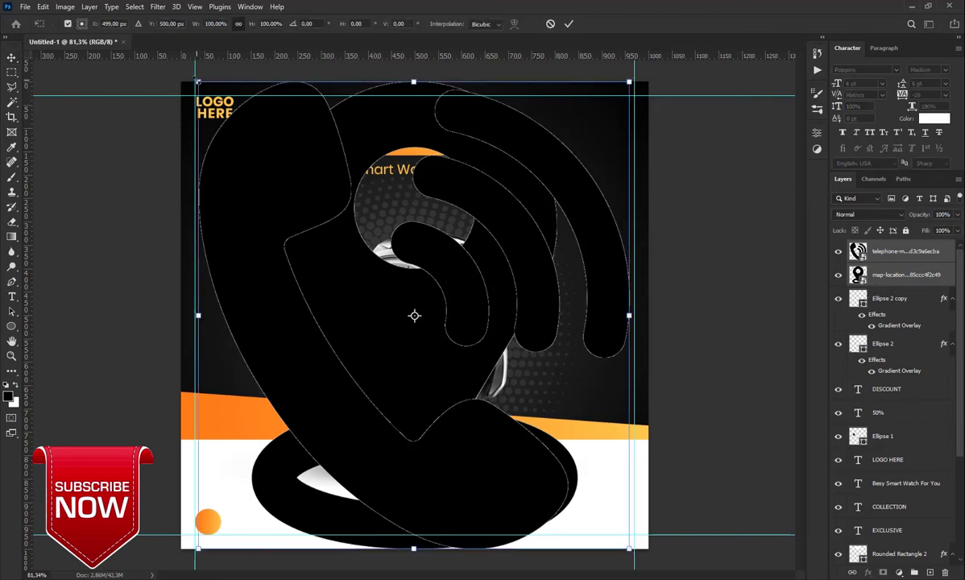
left_click_drag(198, 81, 601, 517)
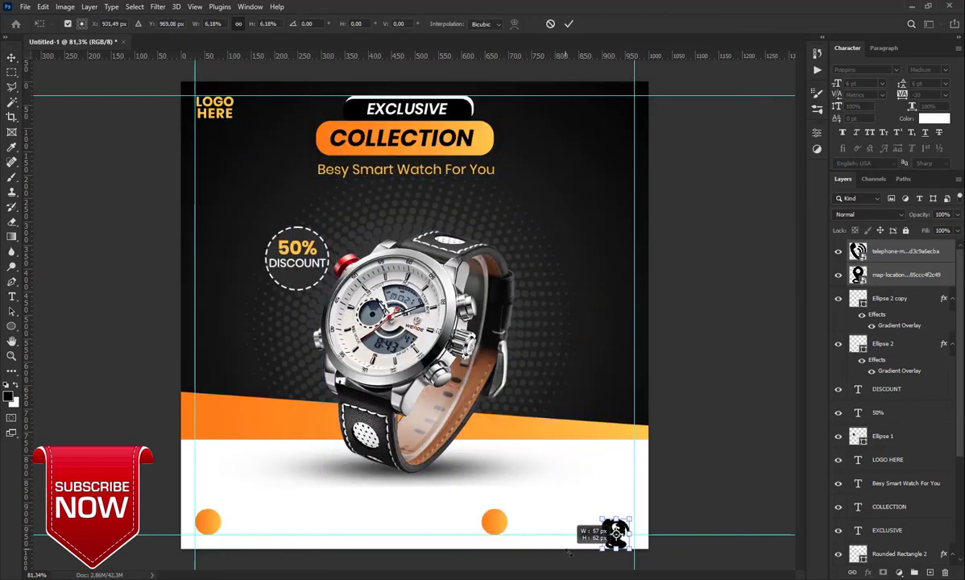
left_click_drag(568, 553, 613, 530)
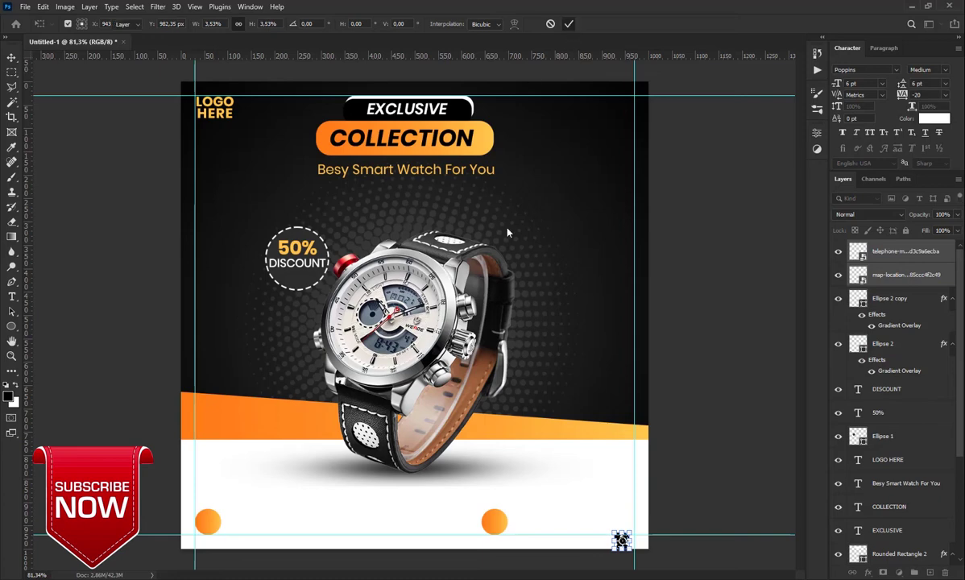
key("Return")
scroll(528, 515, "up", 2)
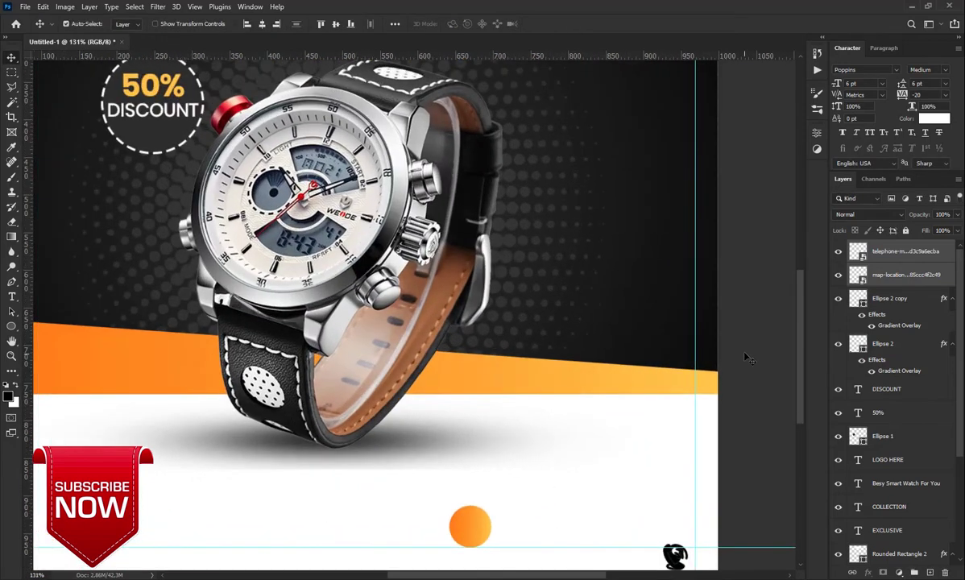
scroll(671, 536, "down", 2)
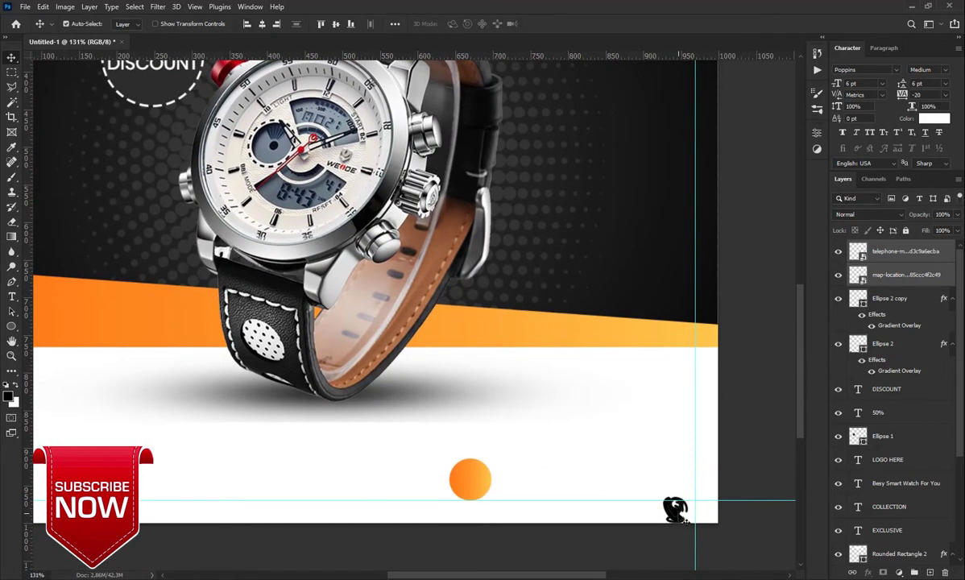
Move the phone icon onto the left orange circle and the map pin onto the middle one.
left_click_drag(676, 509, 129, 443)
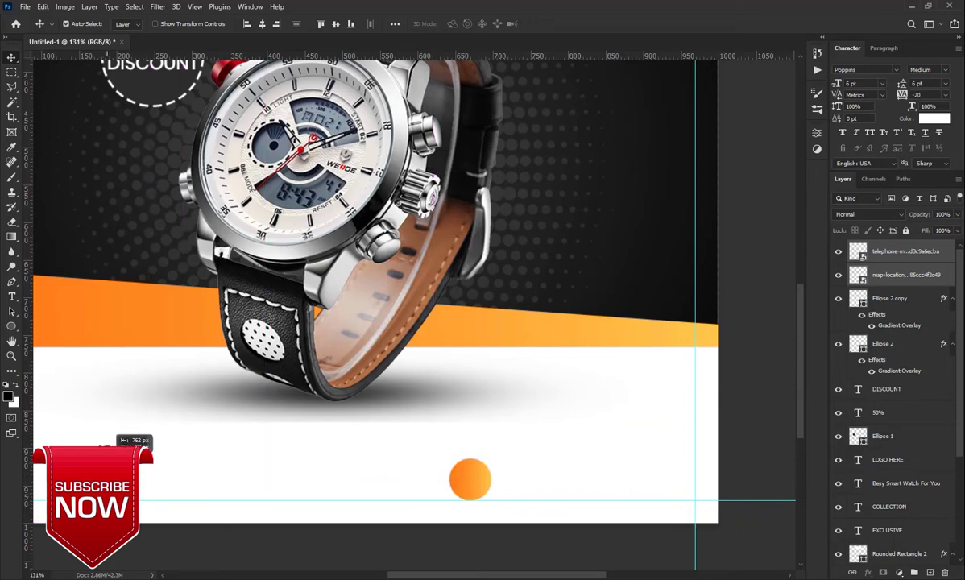
scroll(497, 490, "left", 3)
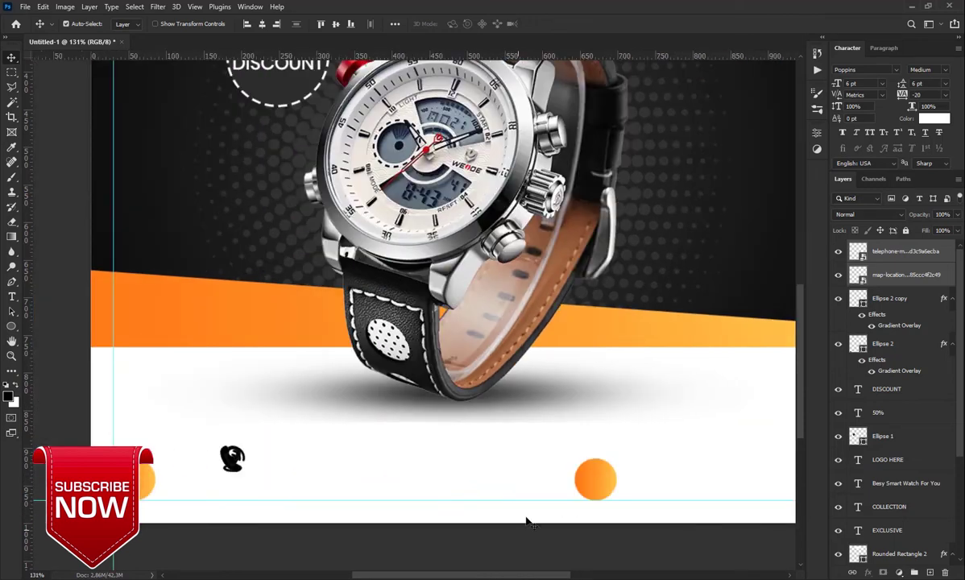
left_click(900, 251)
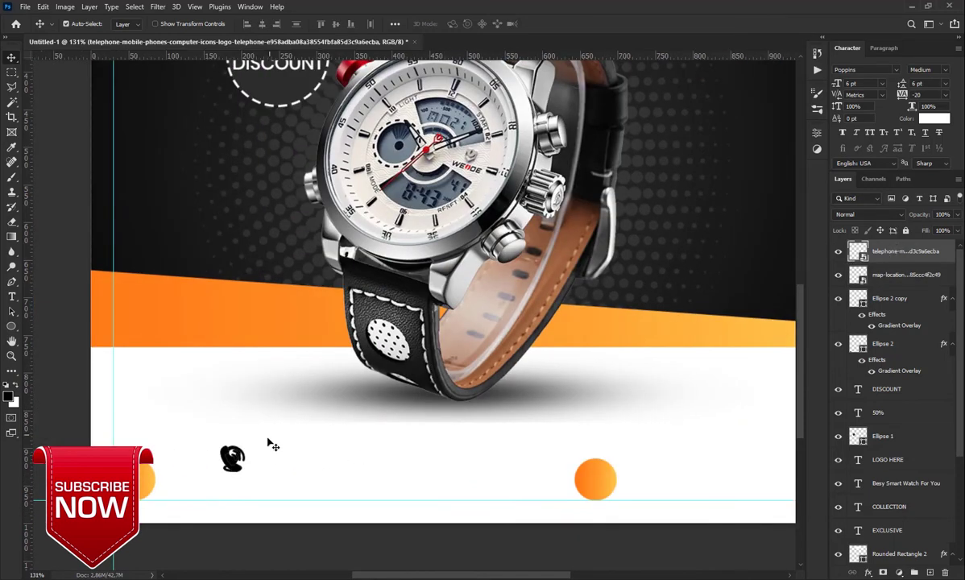
left_click_drag(228, 459, 145, 482)
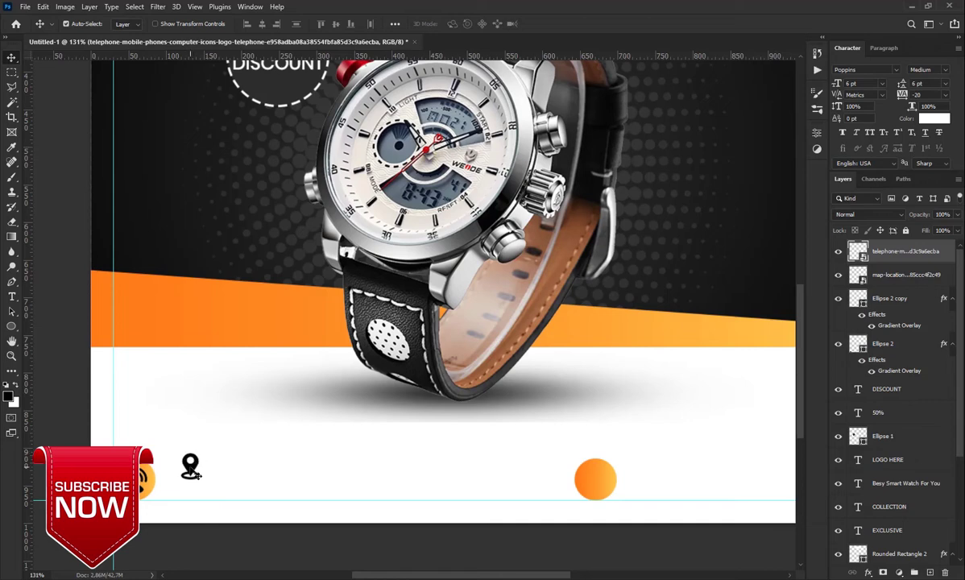
mouse_move(190, 465)
left_mouse_down()
mouse_move(605, 480)
mouse_move(595, 481)
left_mouse_up()
scroll(494, 481, "down", 2)
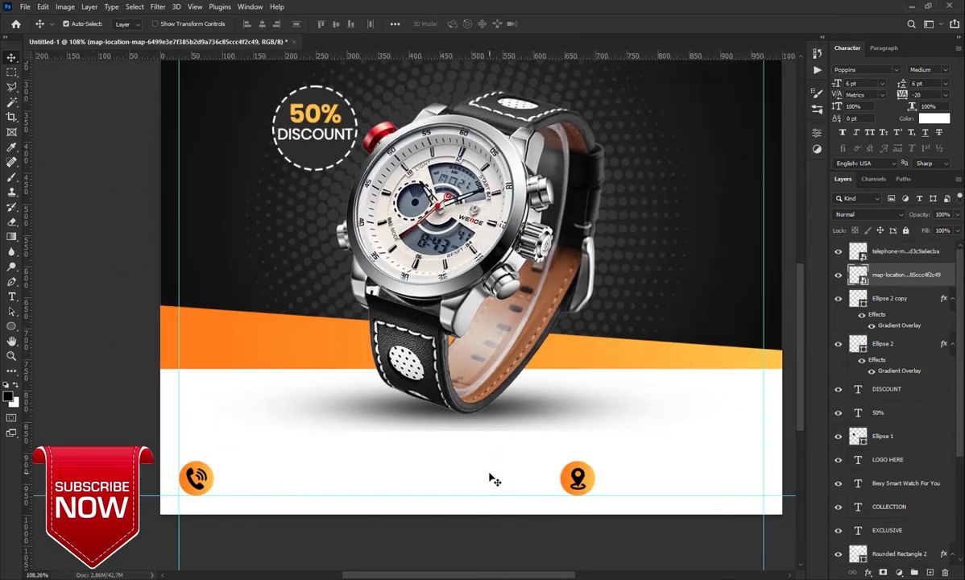
scroll(278, 498, "down", 1)
Add a new layer above the telephone icon and start an empty text line beside the phone.
left_click(12, 297)
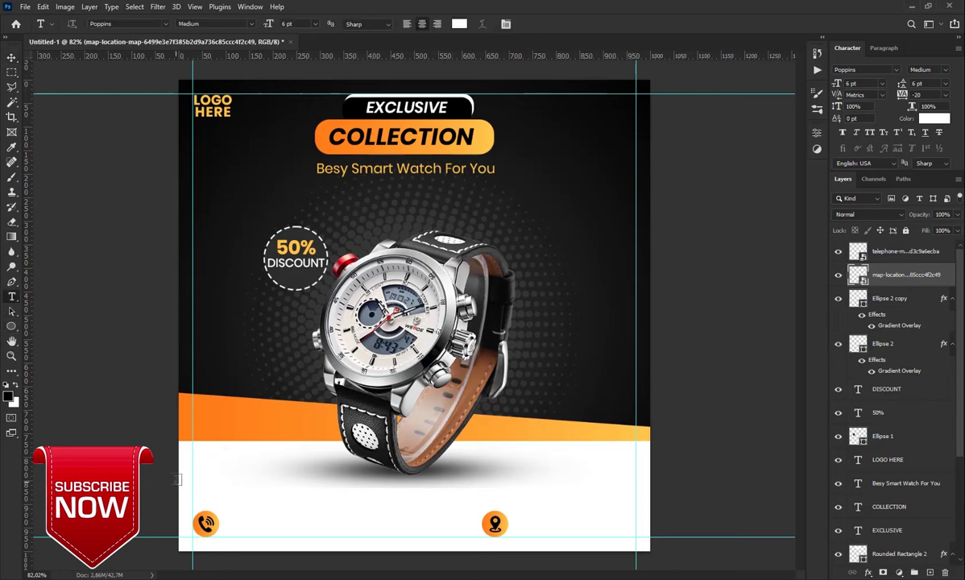
scroll(227, 563, "up", 1)
left_click(921, 254)
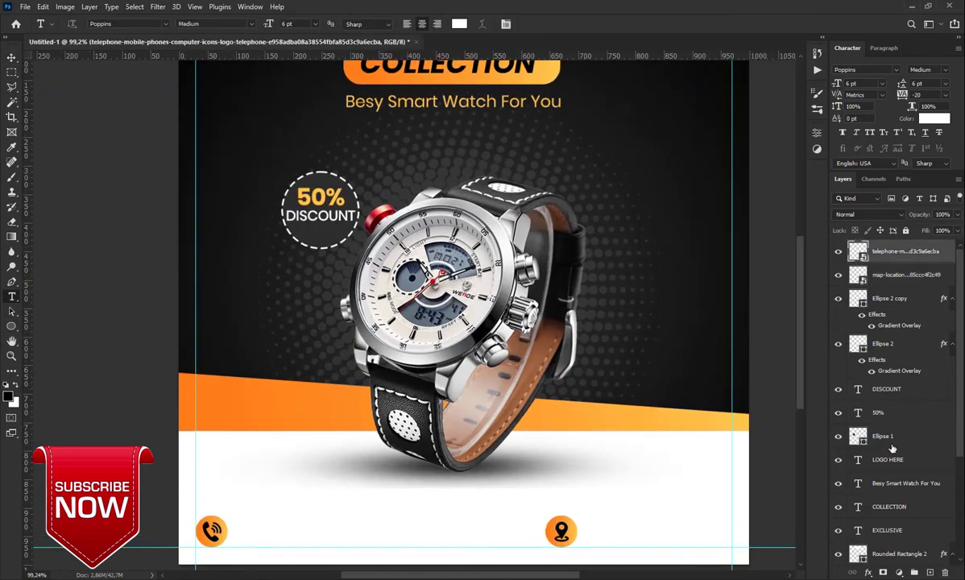
left_click(931, 572)
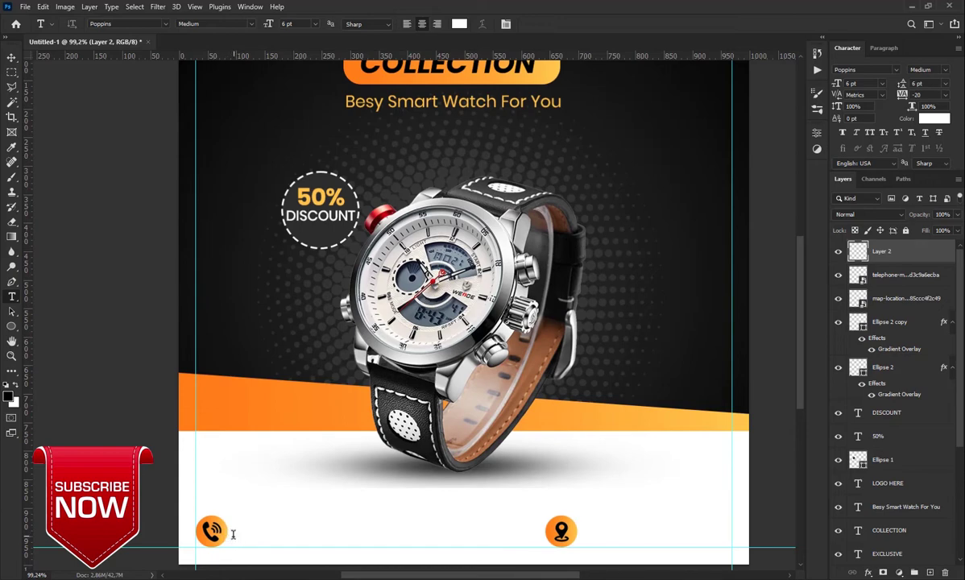
left_click(232, 534)
key("BackSpace")
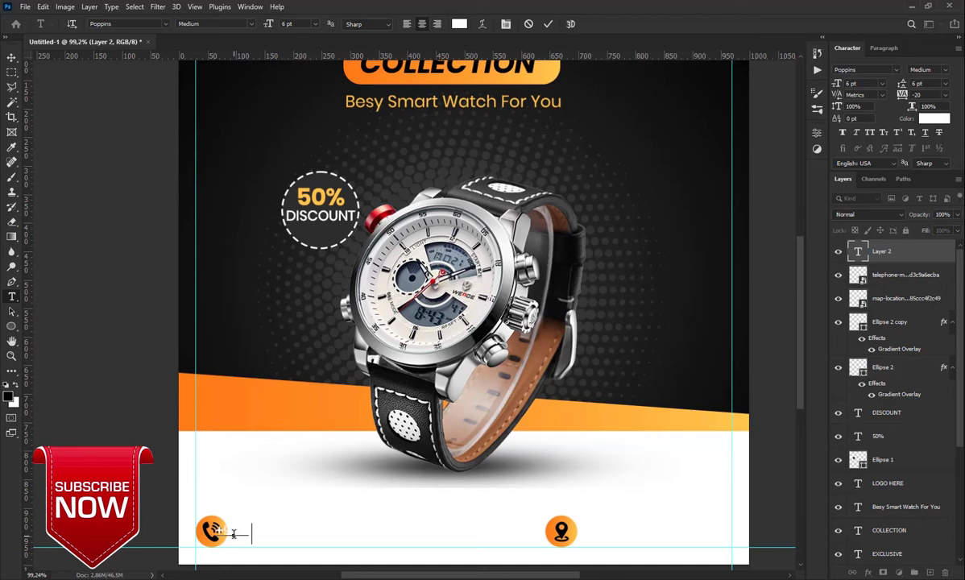
Type the footer phone number and colour it black (#000000).
type("999")
type("9876")
type("54")
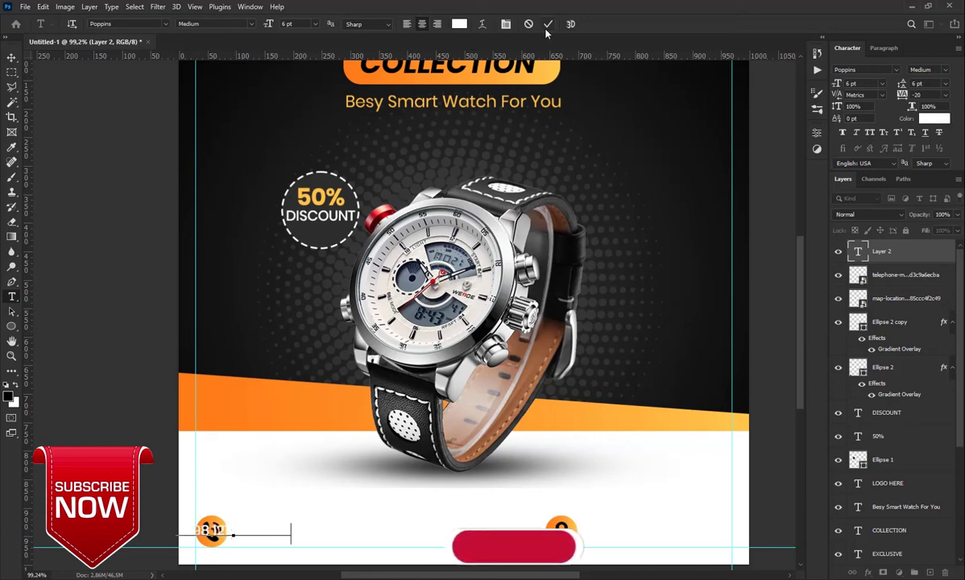
left_click(548, 23)
left_click(935, 119)
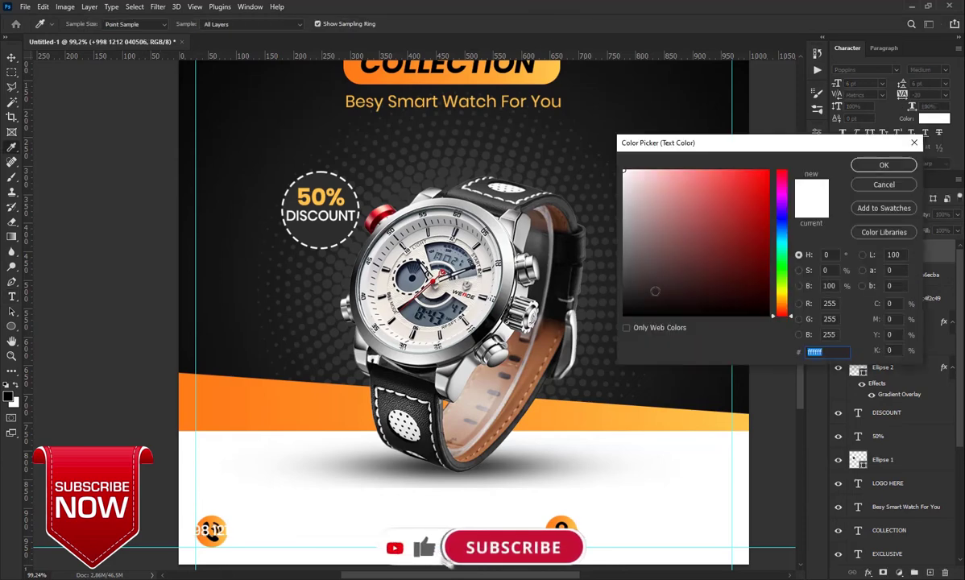
type("000000")
left_click(883, 164)
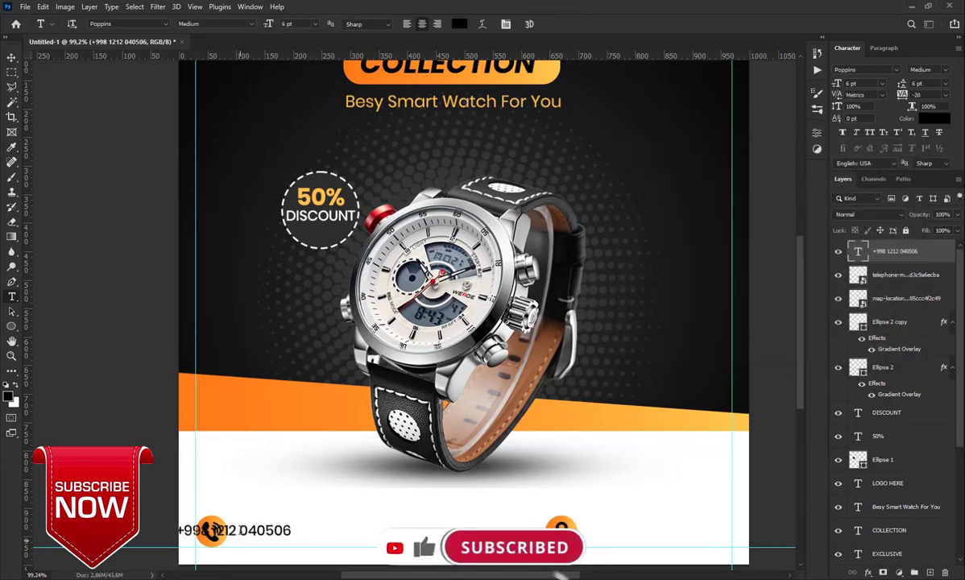
Place the number beside the phone icon in Regular weight, with an Alt-dragged copy beside the location icon.
left_click_drag(262, 540, 310, 540)
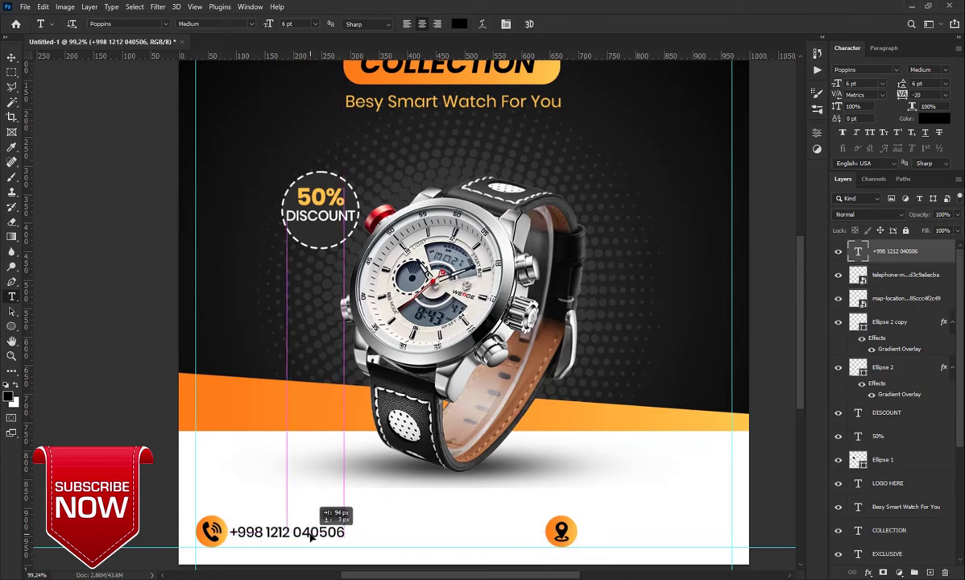
left_click_drag(310, 538, 280, 562)
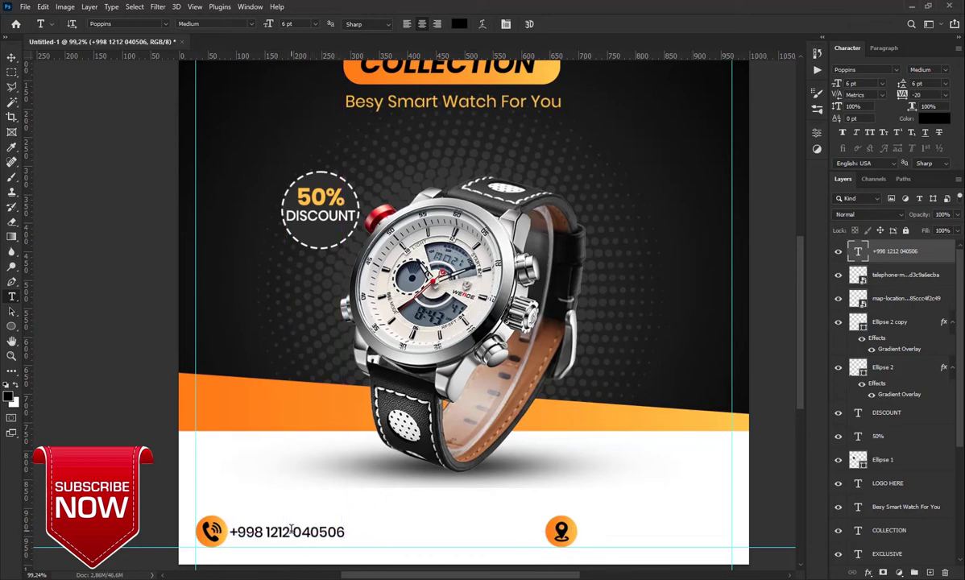
left_click(945, 69)
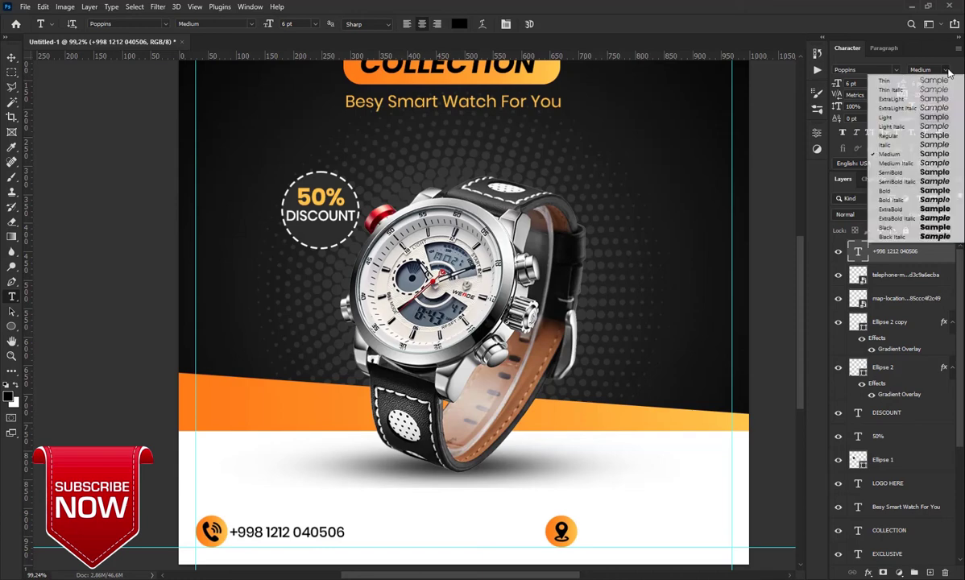
left_click(894, 124)
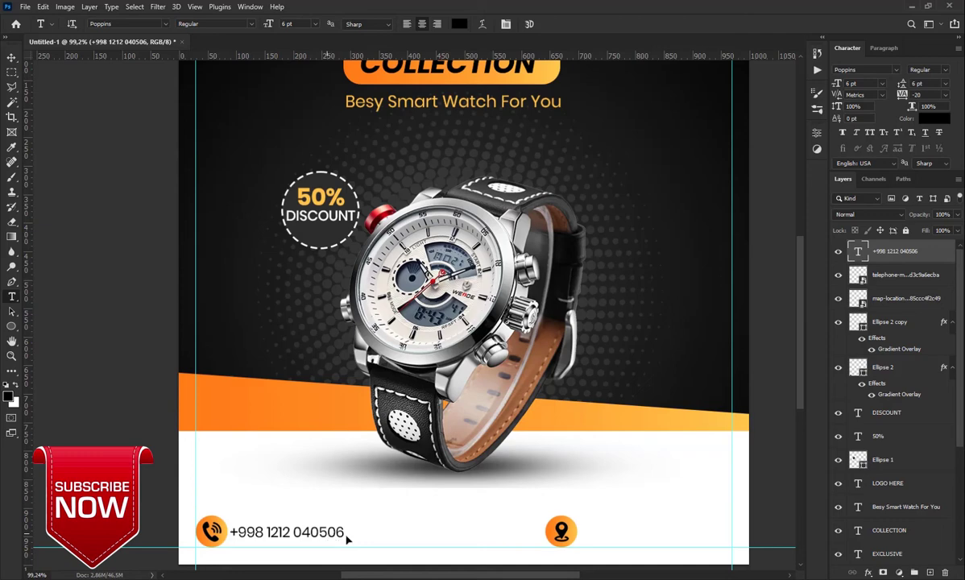
left_click_drag(348, 540, 732, 540)
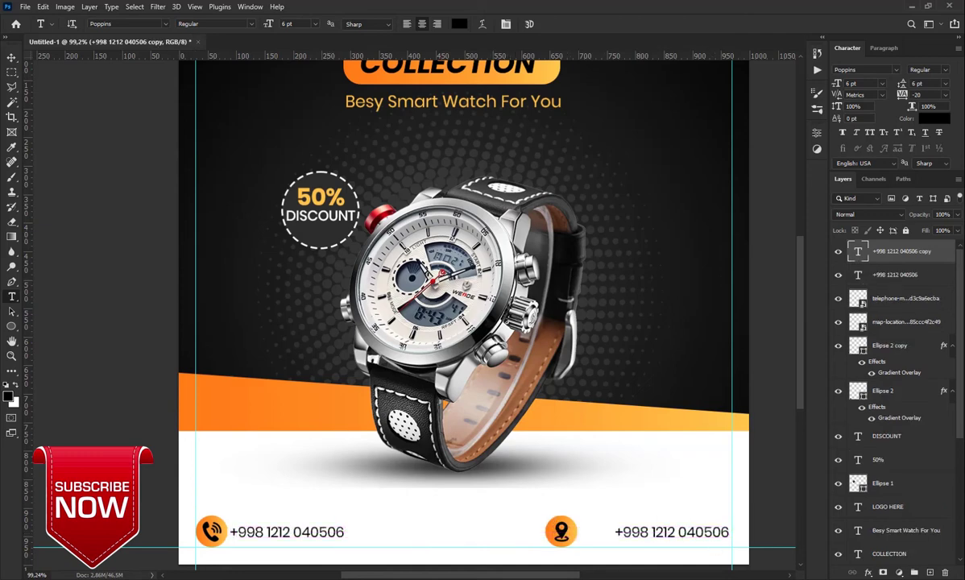
left_click(616, 533)
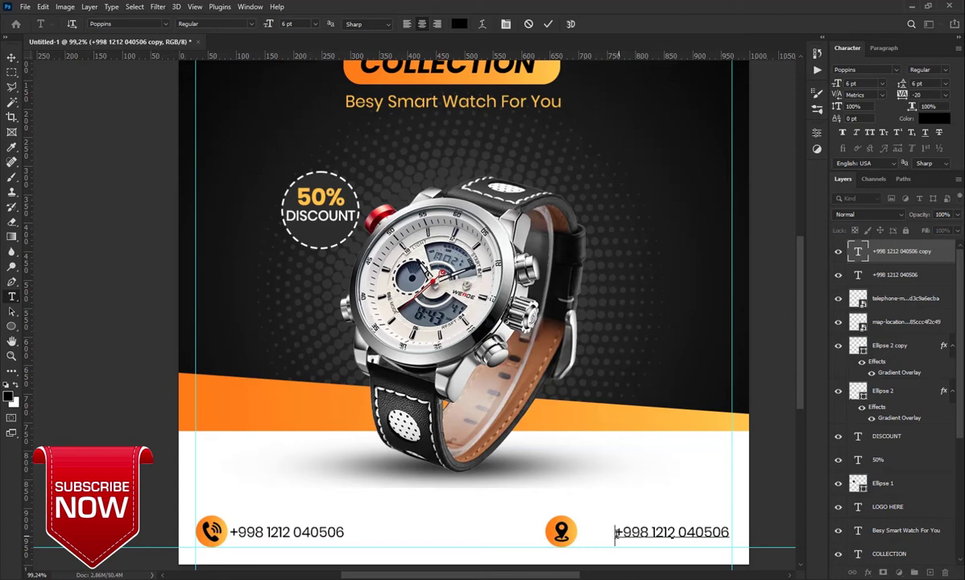
left_click_drag(616, 533, 786, 504)
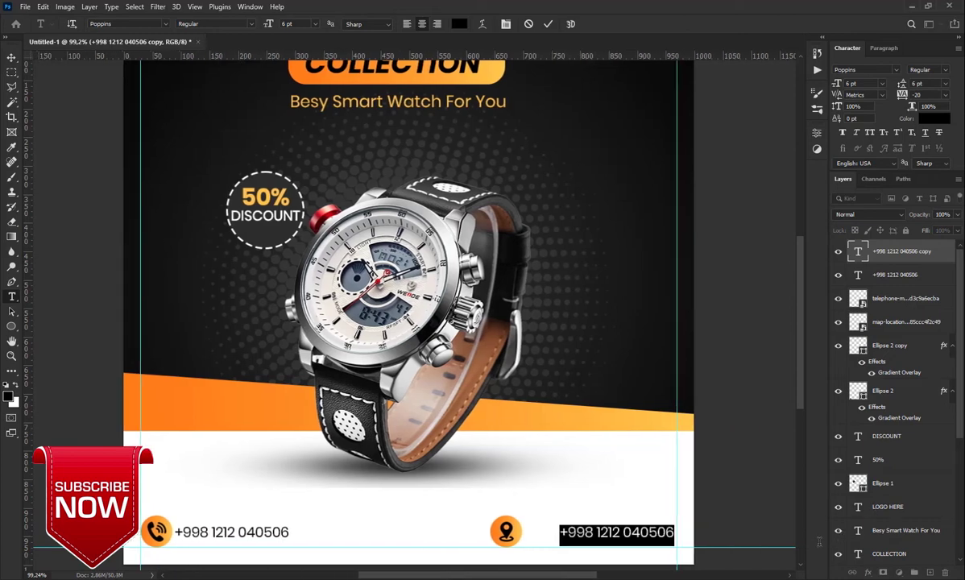
type("www")
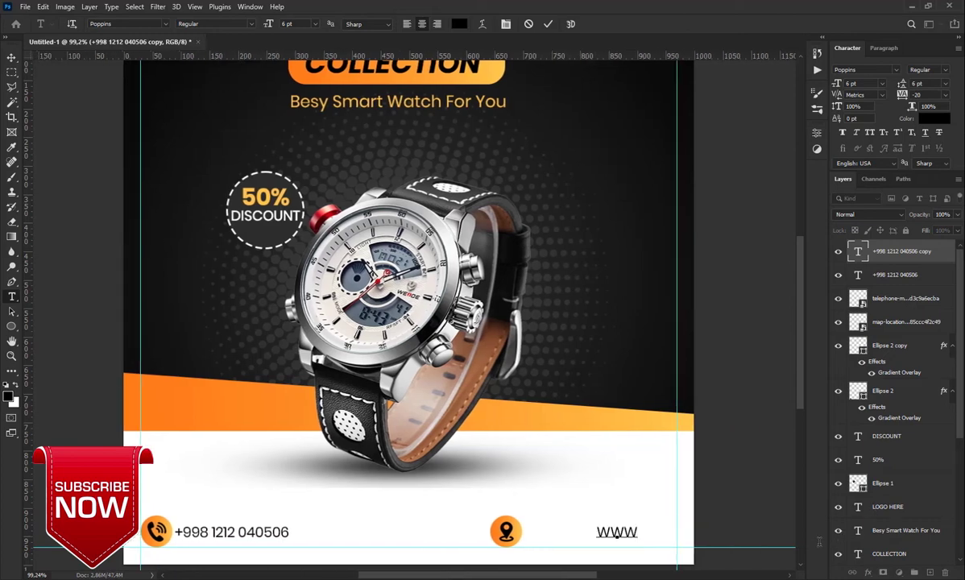
key("BackSpace")
key("BackSpace")
key("BackSpace")
type("www")
type("w")
type(".y")
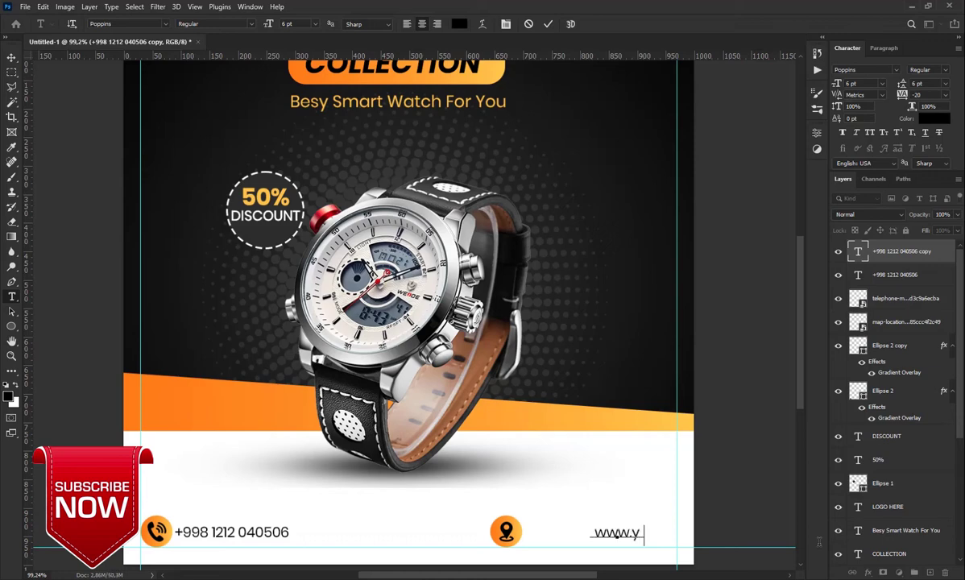
type("ourw")
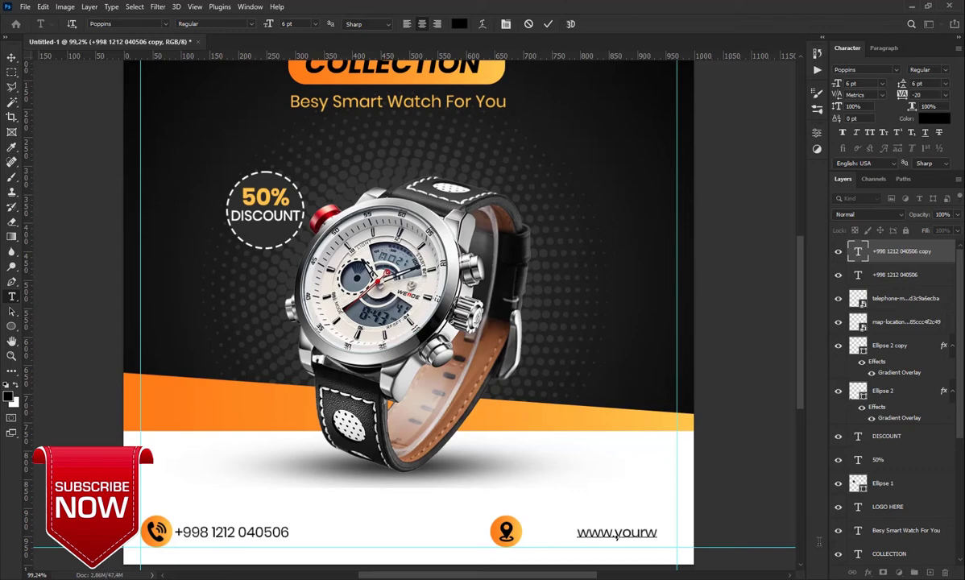
type("ebsi")
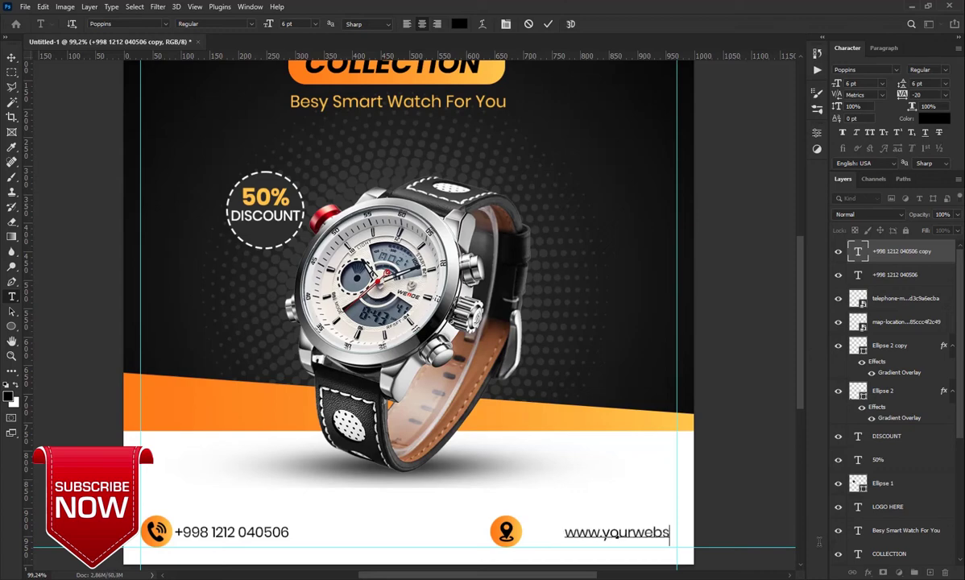
type("te.")
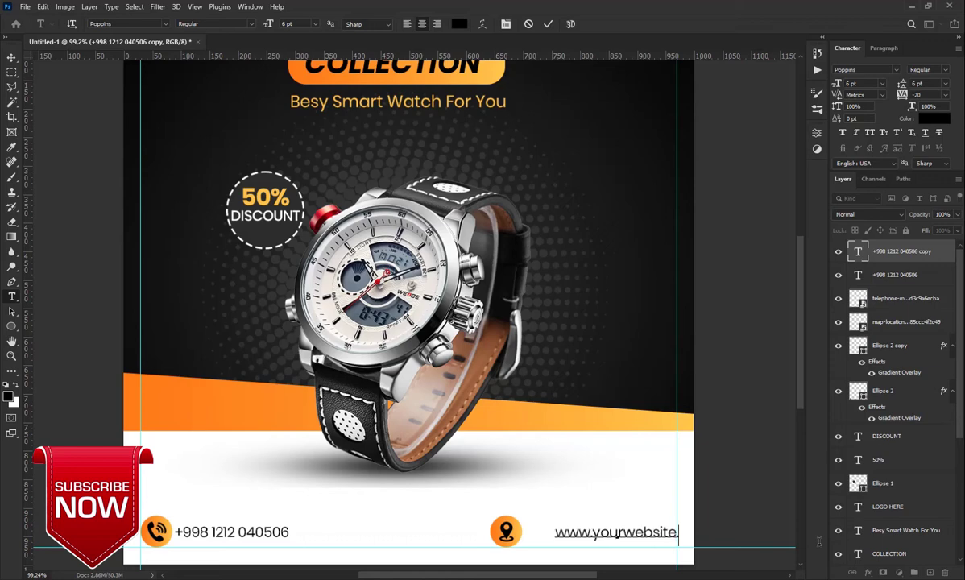
type("com")
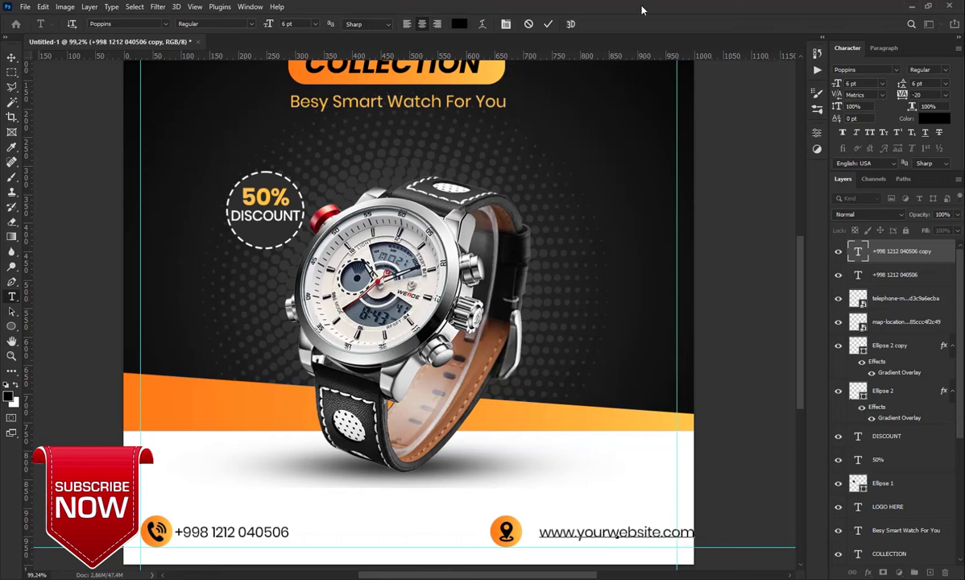
left_click(551, 25)
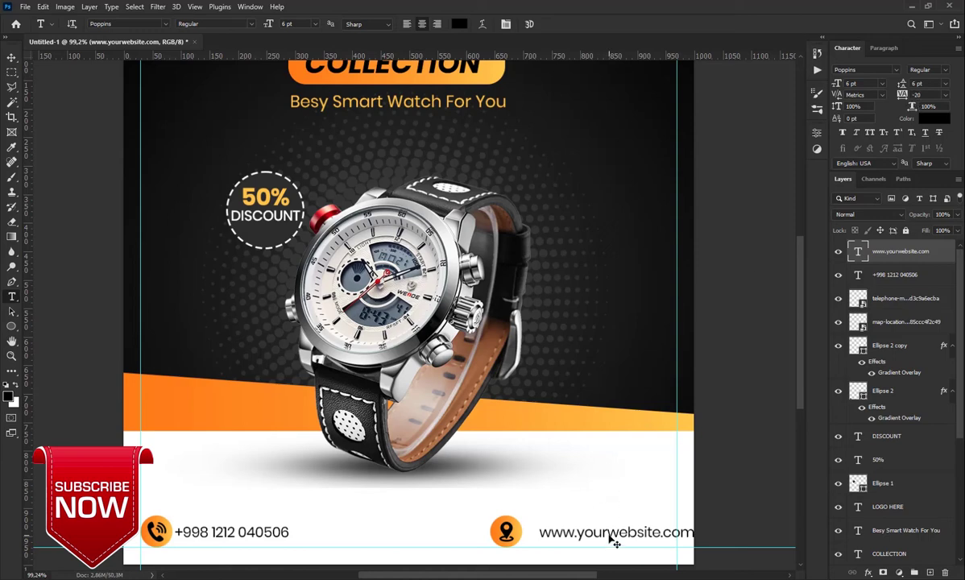
key("ctrl+Left")
key("ctrl+Left")
key("ctrl+Left")
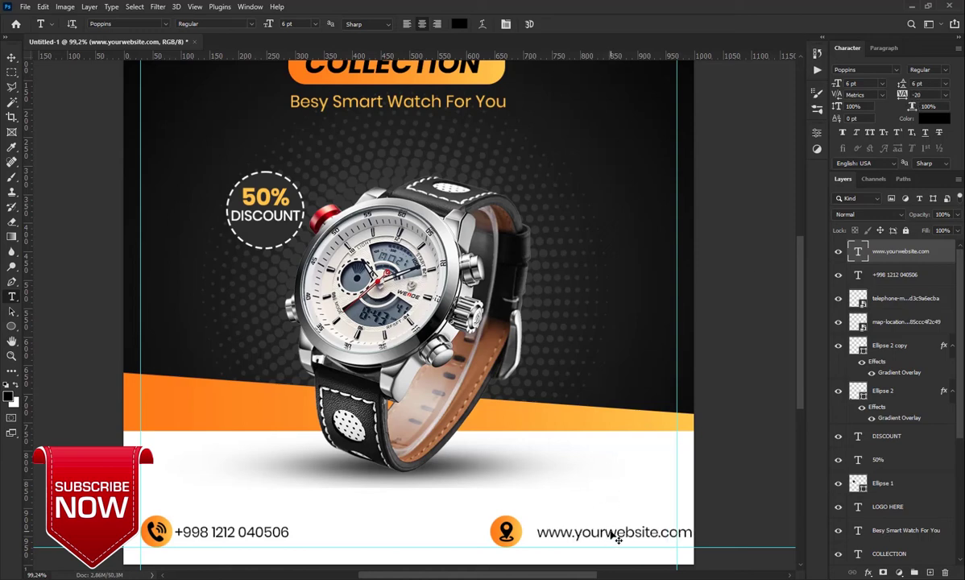
key("ctrl+Left")
key("ctrl+Left")
key("ctrl+Left")
key("ctrl+Left")
key("ctrl+Left")
key("ctrl+Left")
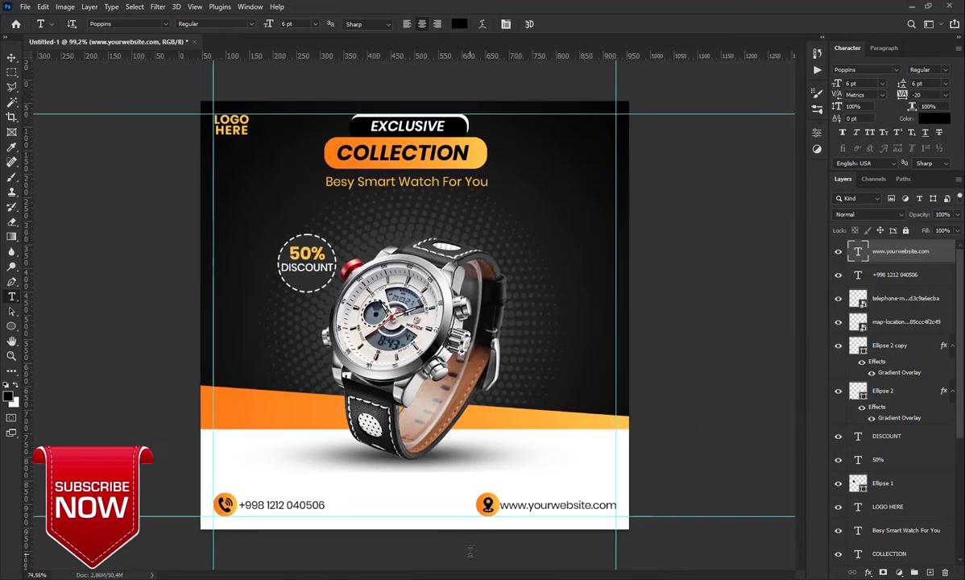
Draw a rounded rectangle in the footer centre between the phone number and website.
scroll(459, 508, "down", 2)
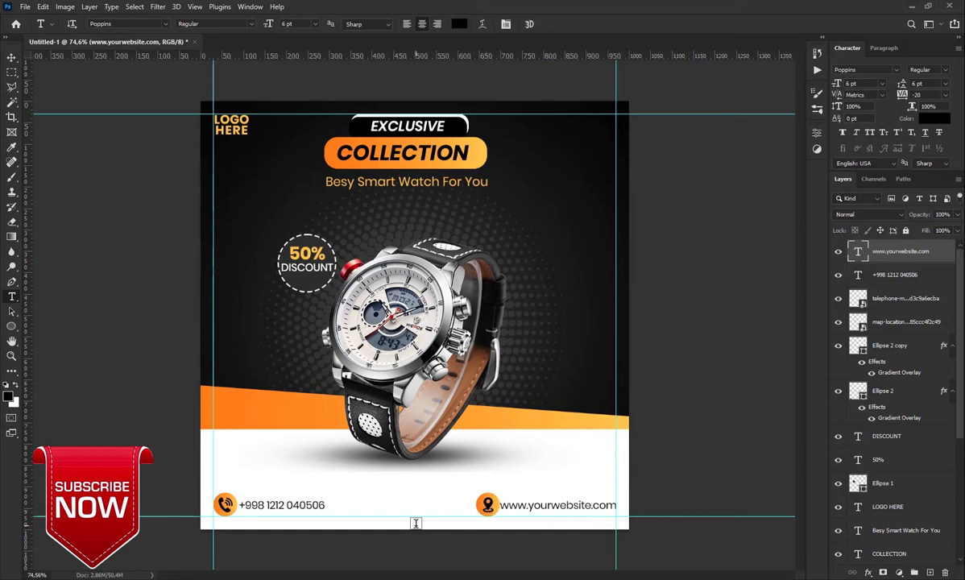
left_click(12, 326)
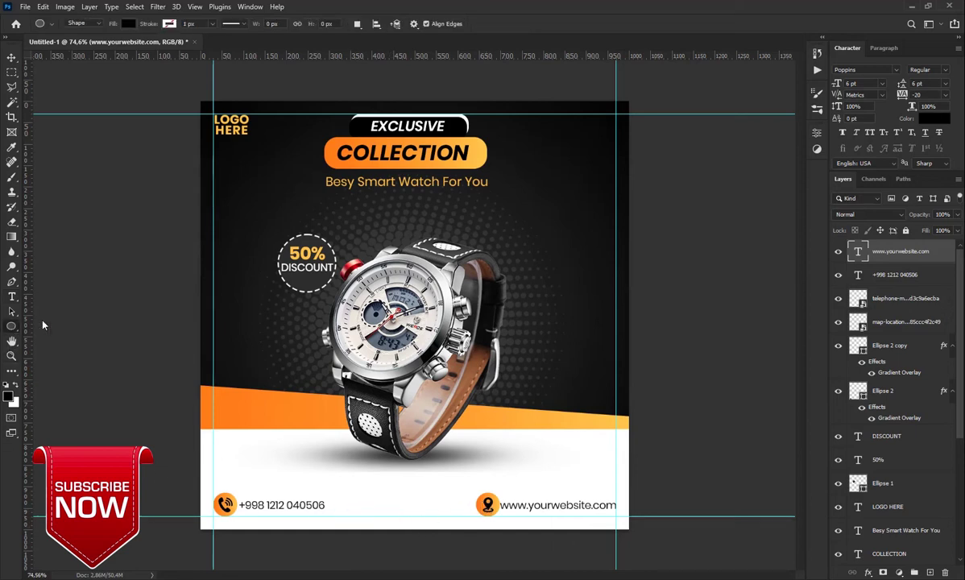
right_click(11, 326)
left_click(113, 338)
left_click_drag(356, 502, 459, 518)
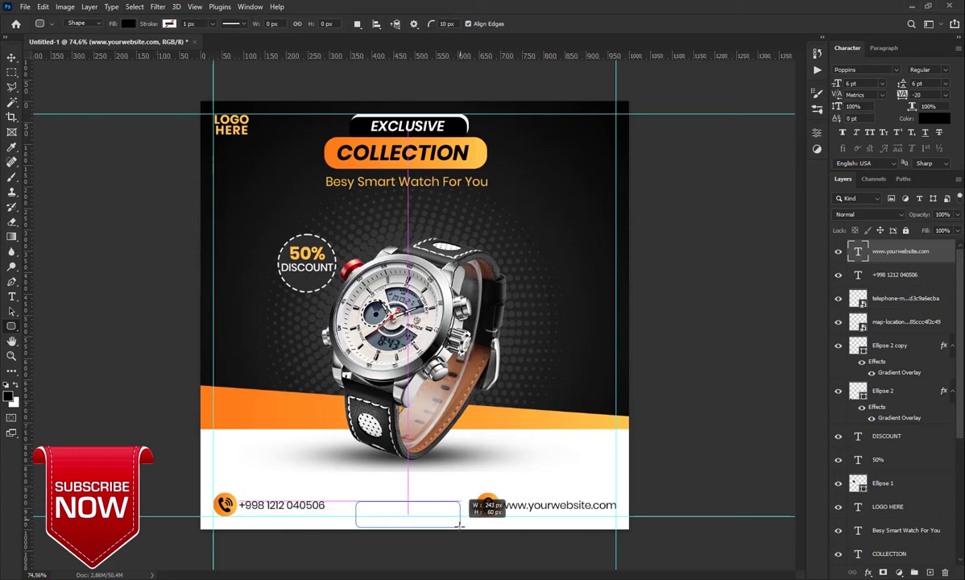
left_click_drag(459, 517, 459, 523)
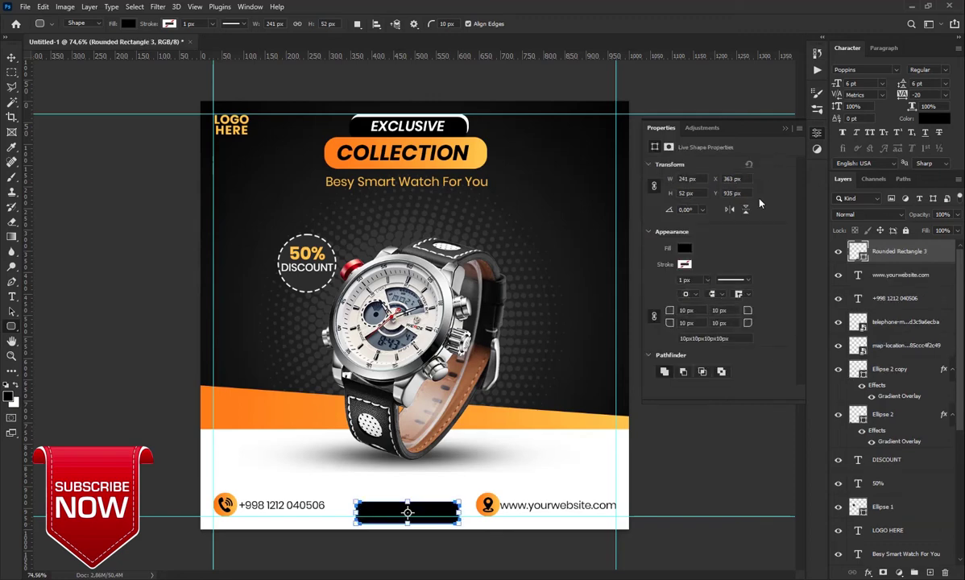
Set its corner radius to 26 px and align it with the contact text.
left_click_drag(745, 313, 758, 311)
left_click(786, 129)
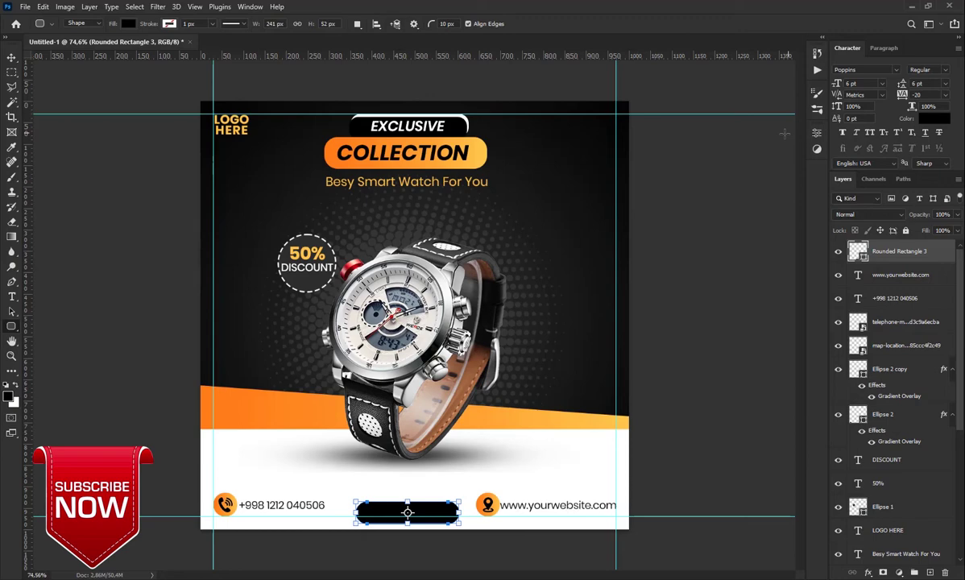
left_click(11, 57)
left_click_drag(411, 515, 404, 505)
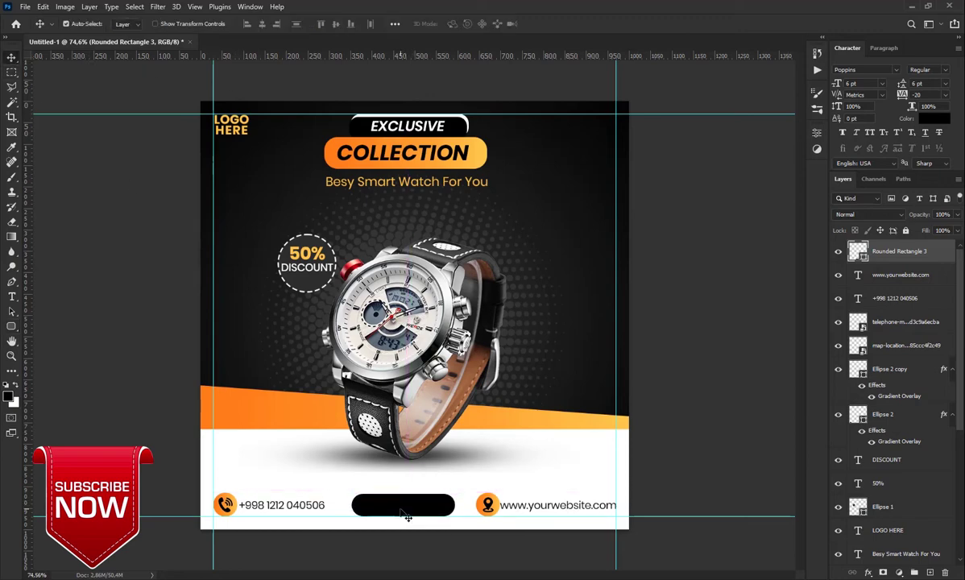
Copy the layer style from the orange map-pin circle layer, Ellipse 2 copy.
right_click(482, 160)
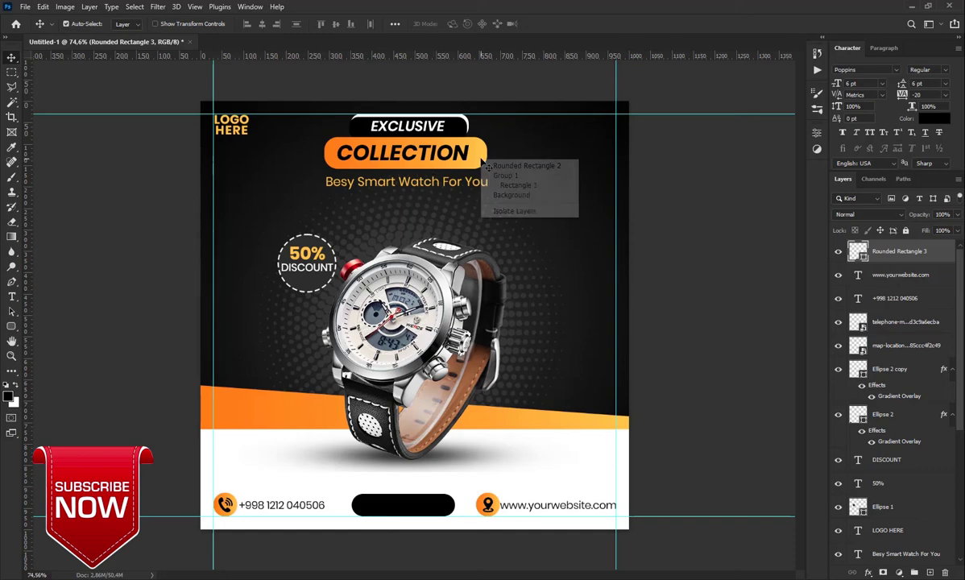
left_click(498, 508)
right_click(933, 376)
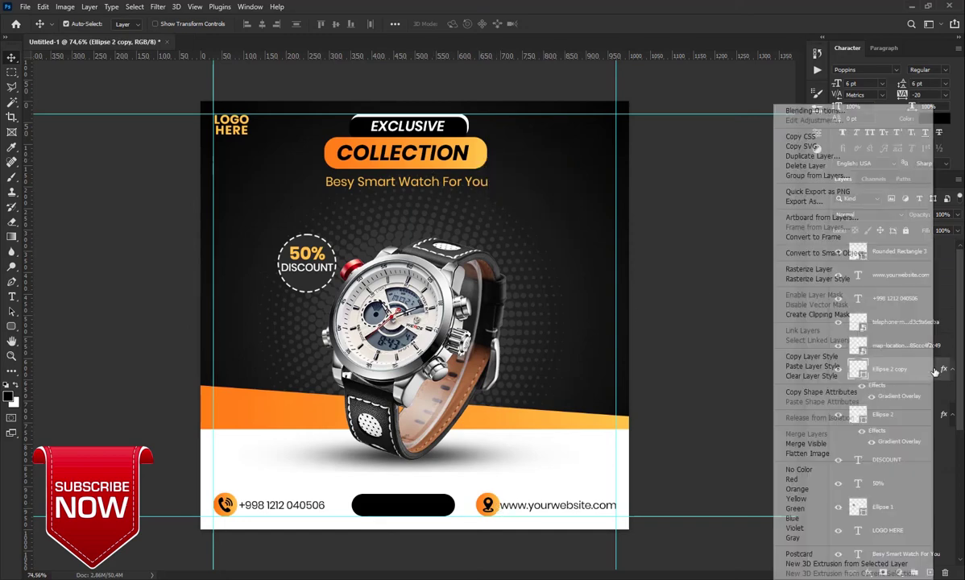
left_click(823, 358)
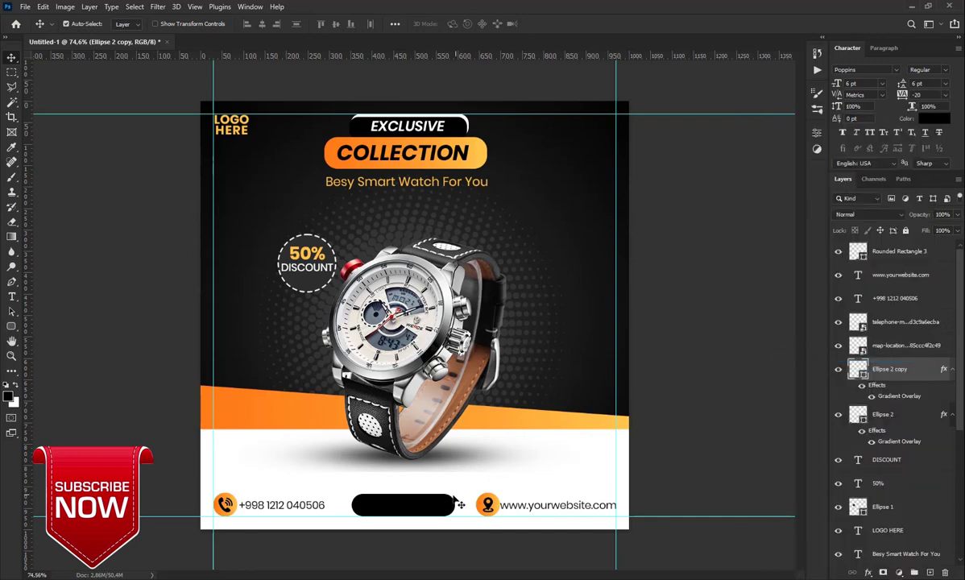
Paste that gradient style onto the Rounded Rectangle 3 button layer.
left_click(886, 252)
right_click(946, 263)
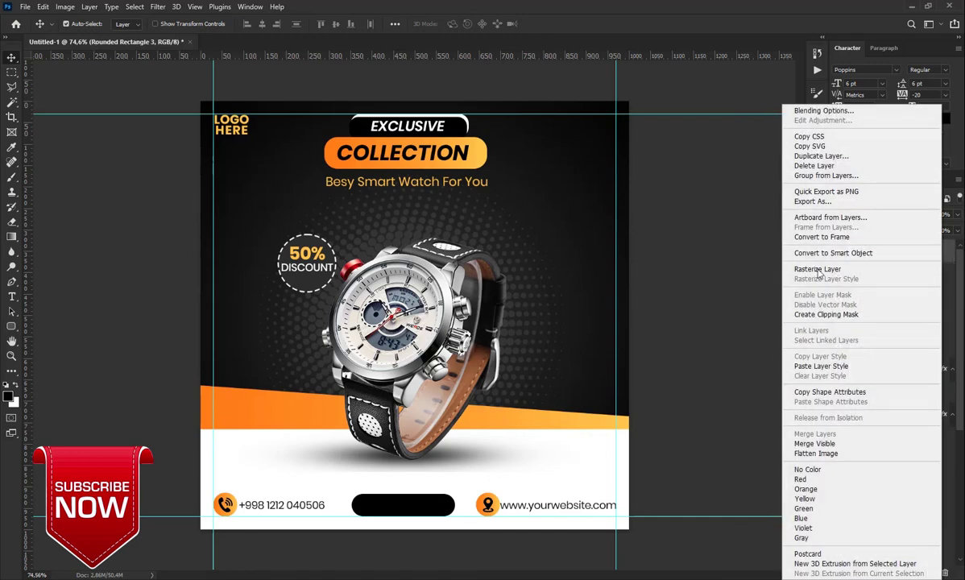
left_click(821, 366)
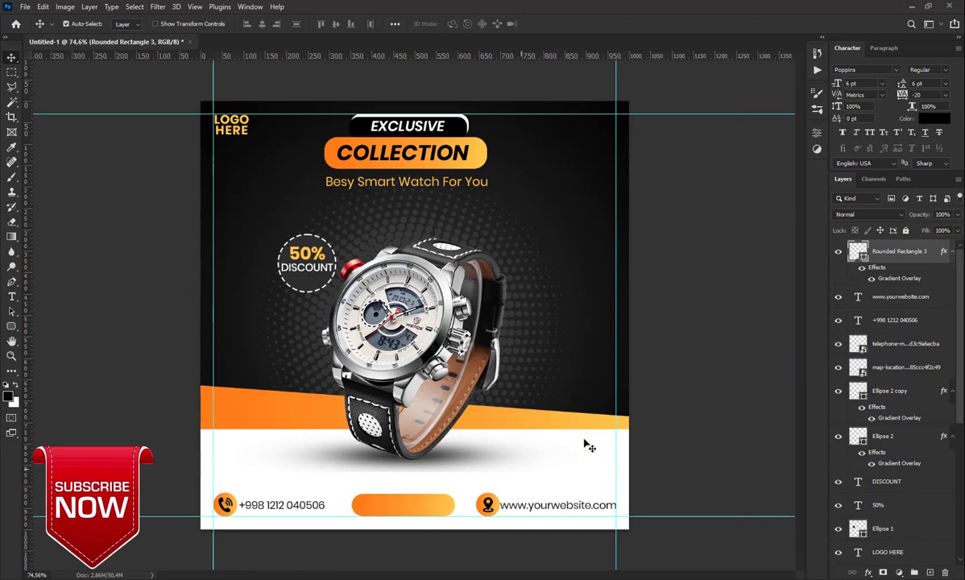
right_click(941, 256)
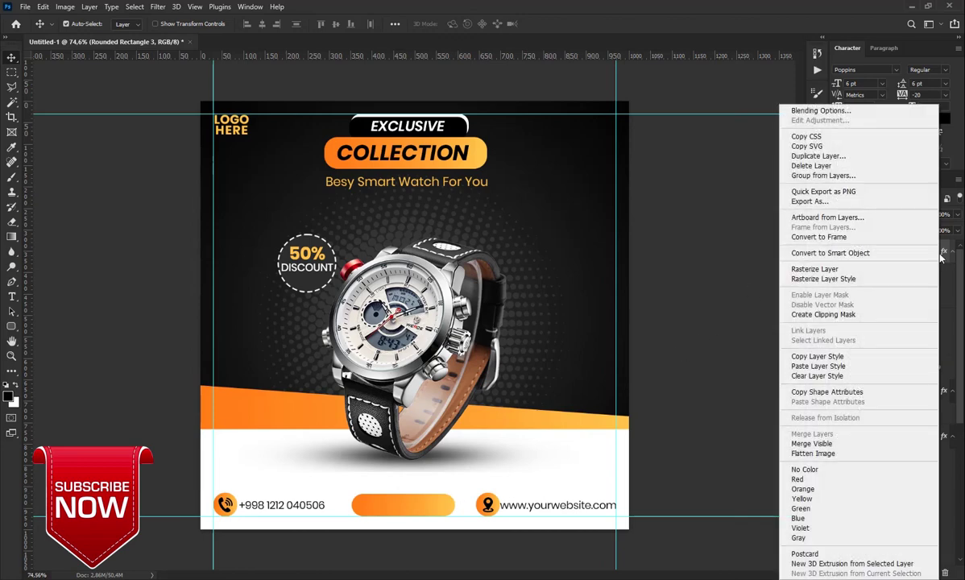
left_click(846, 103)
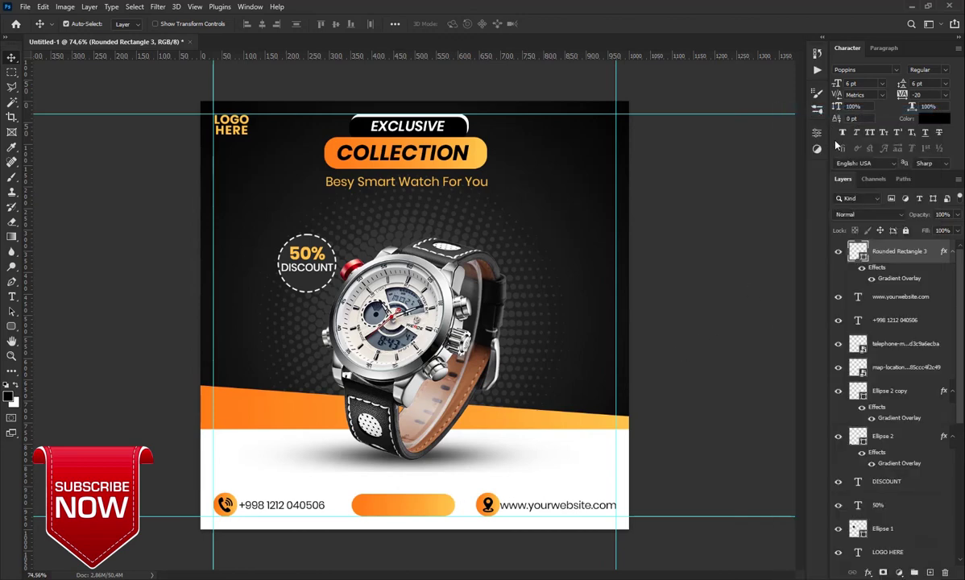
Set the button's Gradient Overlay angle to 90° and confirm the Layer Style.
left_click(536, 218)
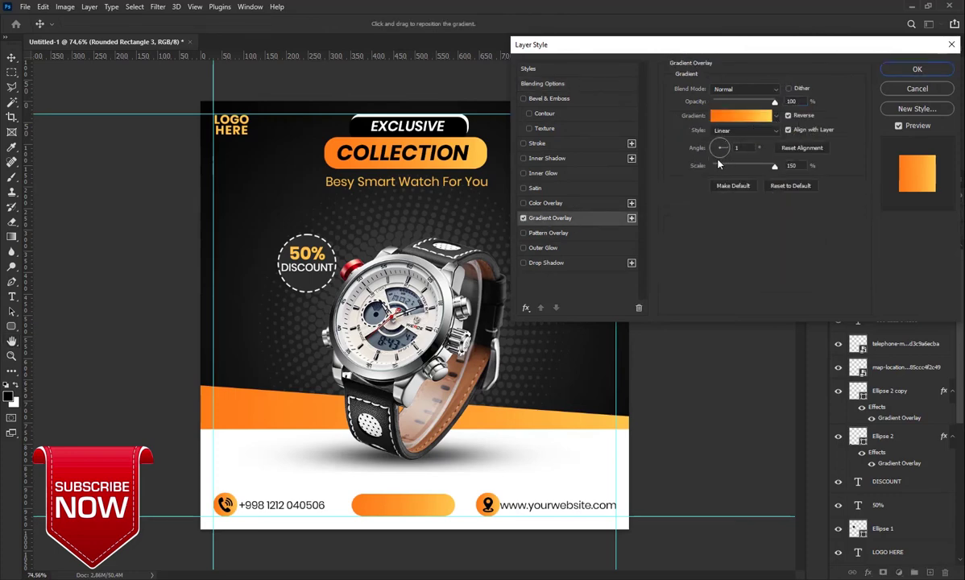
left_click(721, 162)
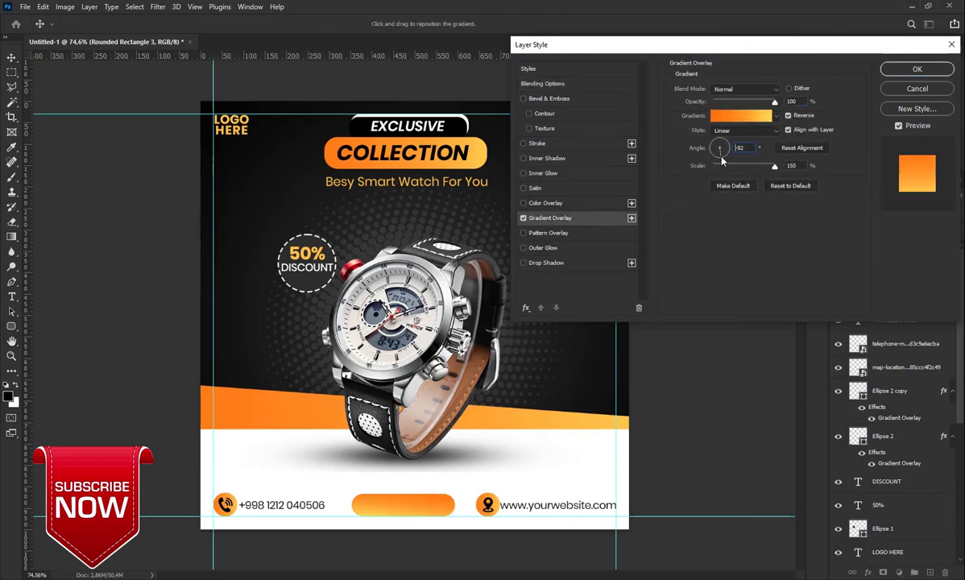
type("-105")
key("Return")
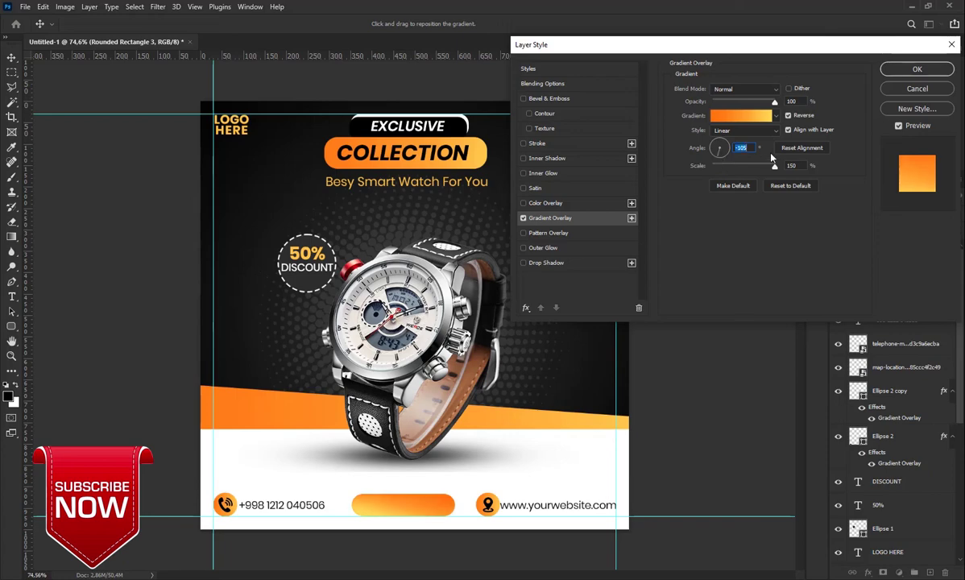
type("90")
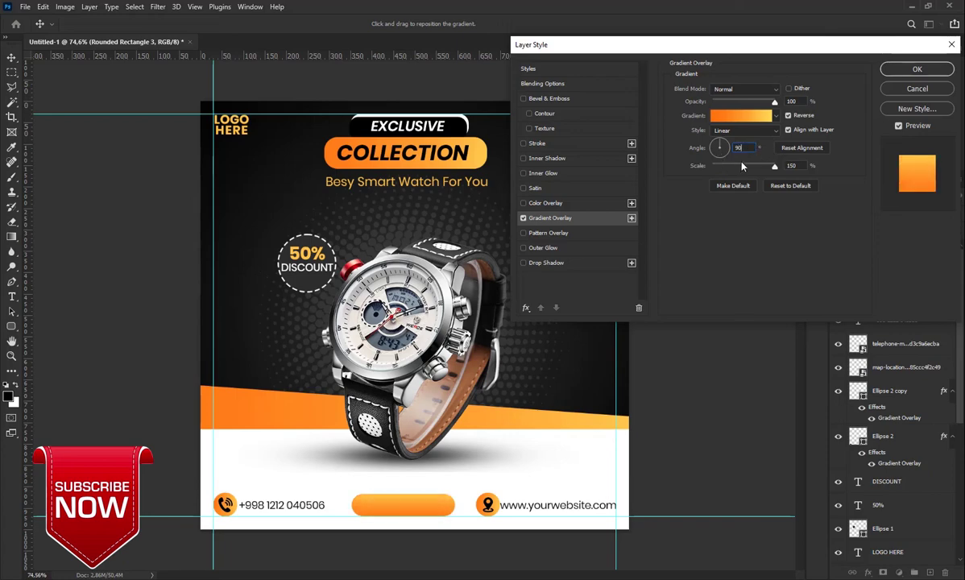
key("Return")
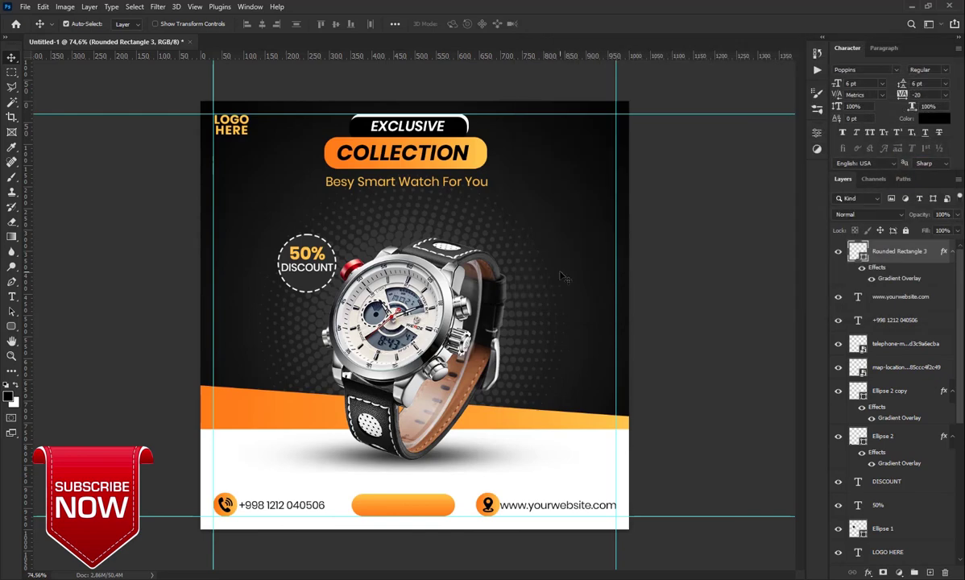
Add a SHOP NOW text line centred on the orange button.
left_click(11, 297)
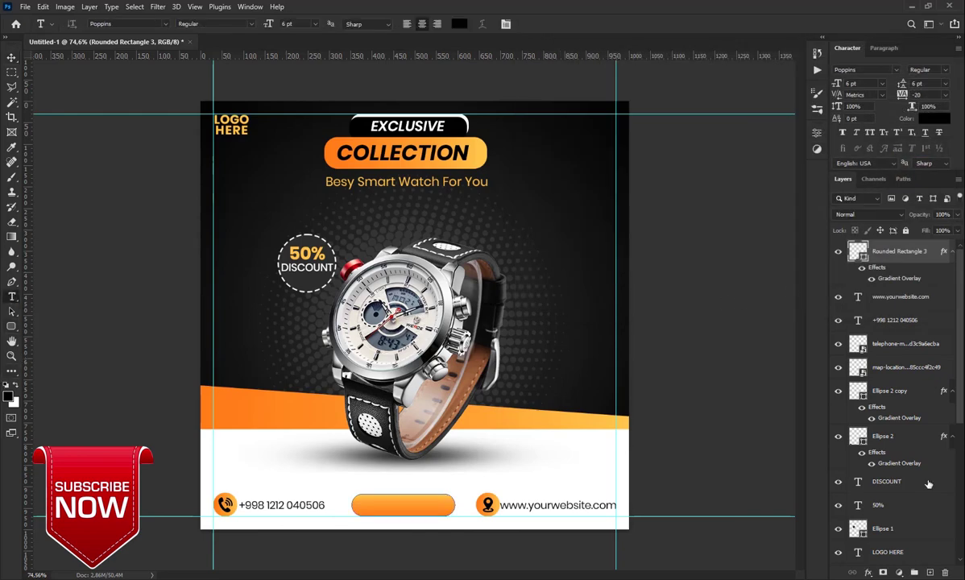
left_click(930, 572)
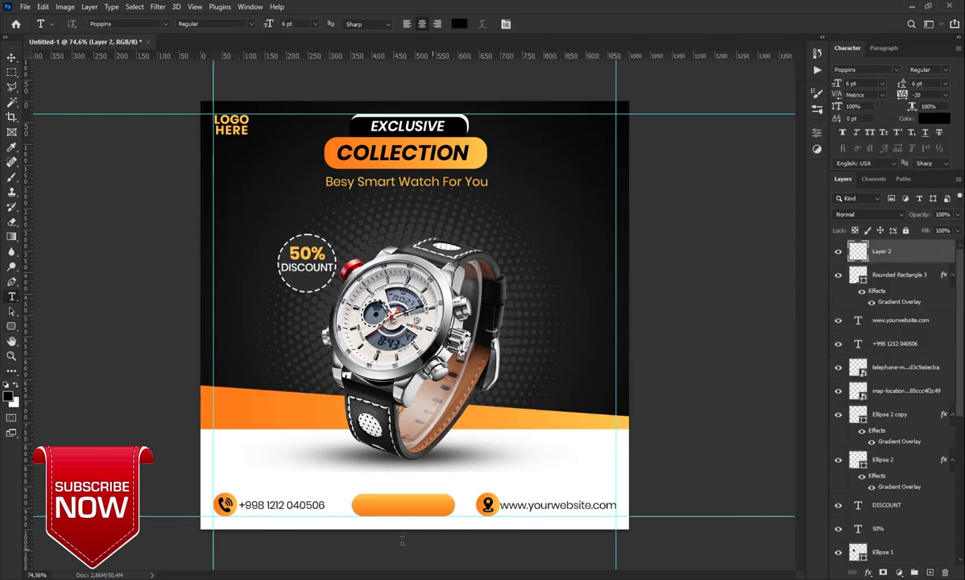
left_click(370, 507)
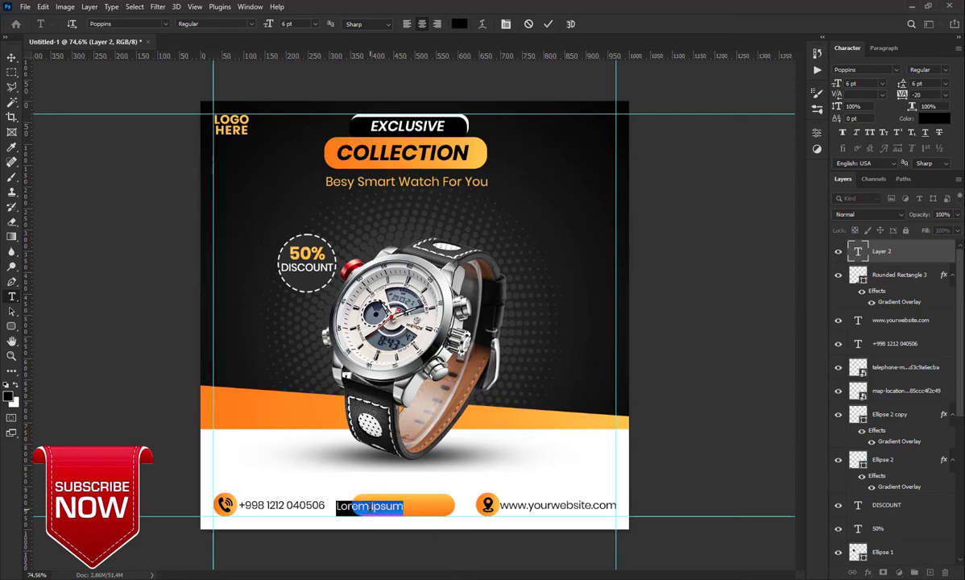
type("SHOP")
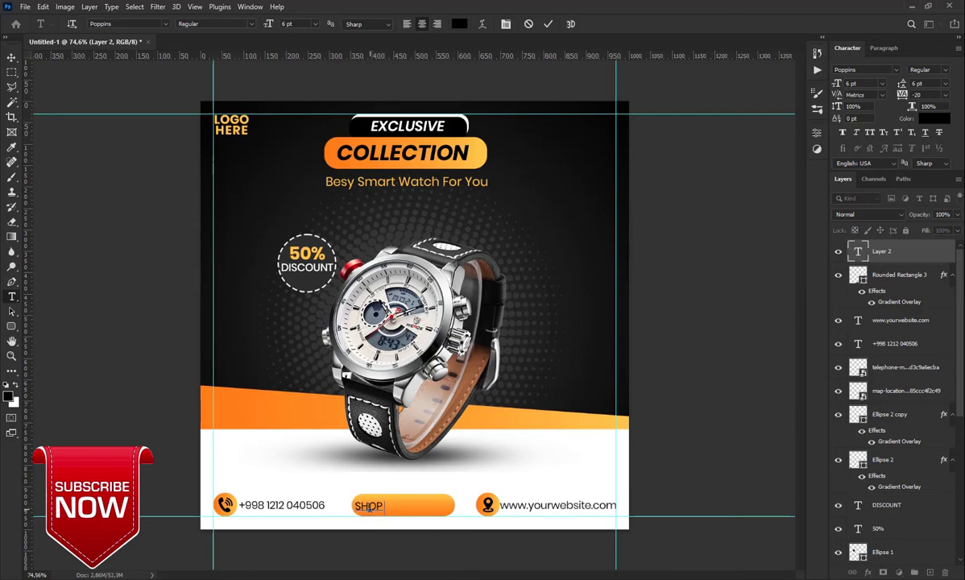
type(" NOW")
left_click(548, 24)
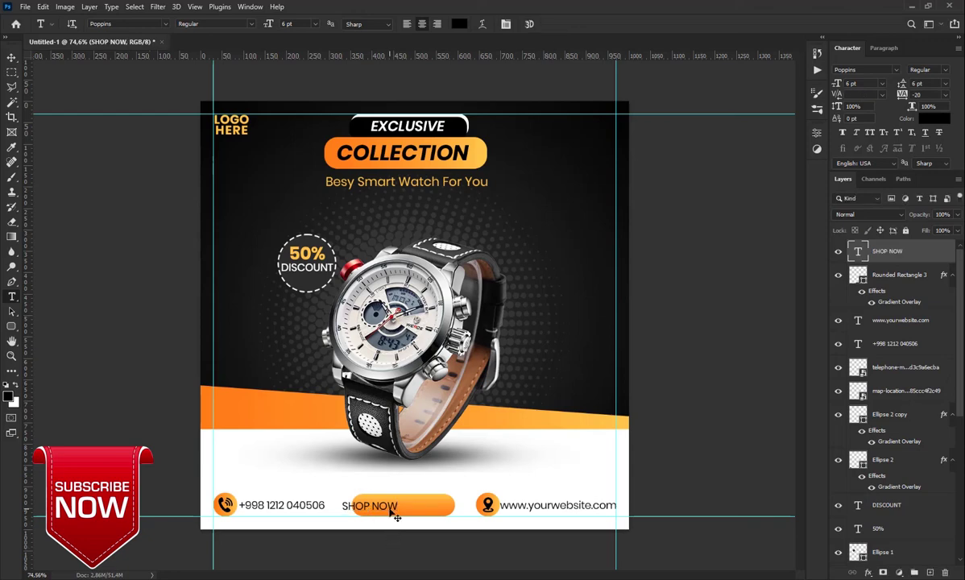
left_click_drag(389, 511, 421, 512)
Make the SHOP NOW text SemiBold and white (#ffffff).
left_click(946, 70)
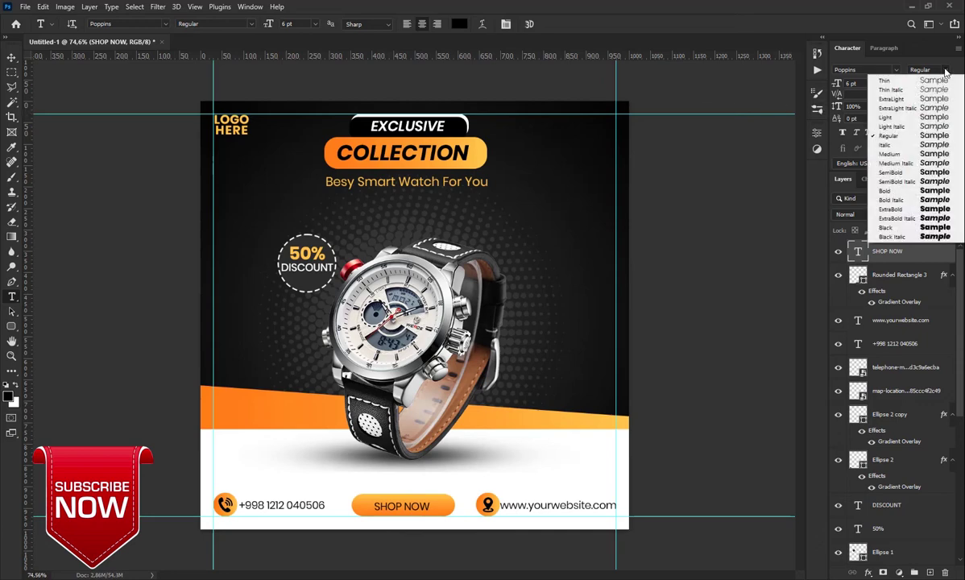
left_click(882, 172)
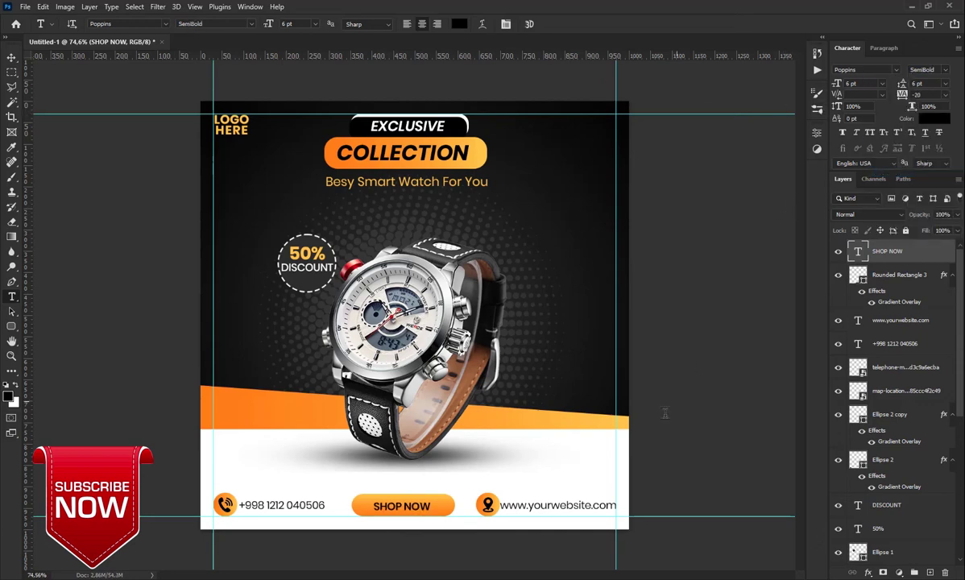
left_click(11, 57)
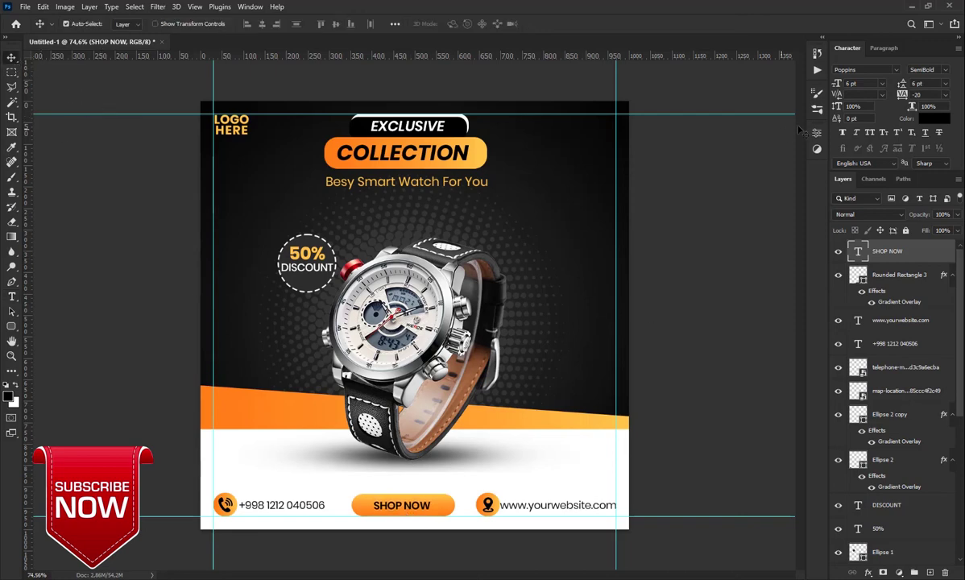
left_click(927, 119)
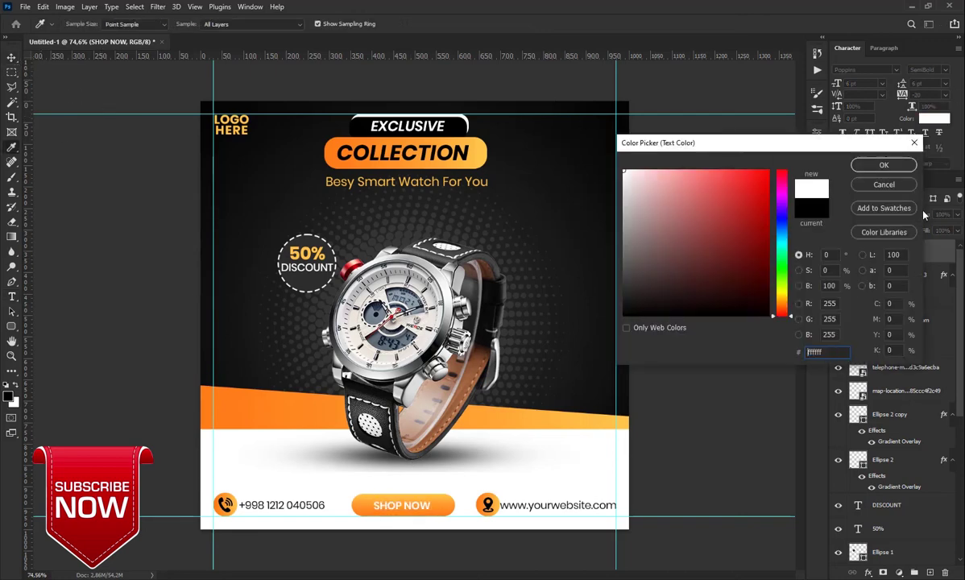
left_click(884, 165)
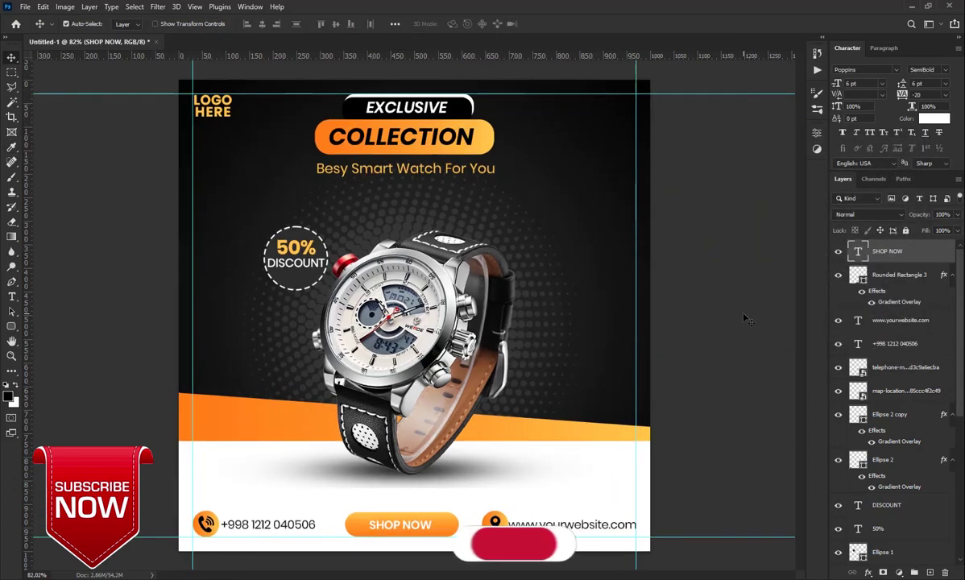
scroll(695, 293, "up", 1)
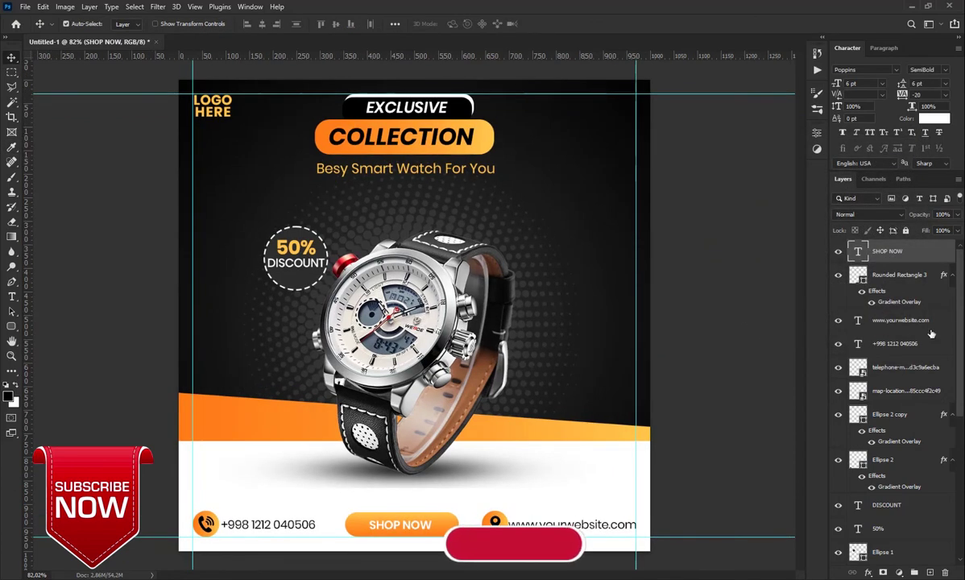
Draw a white hatched-stripe custom shape in the top-right corner.
left_click(12, 327)
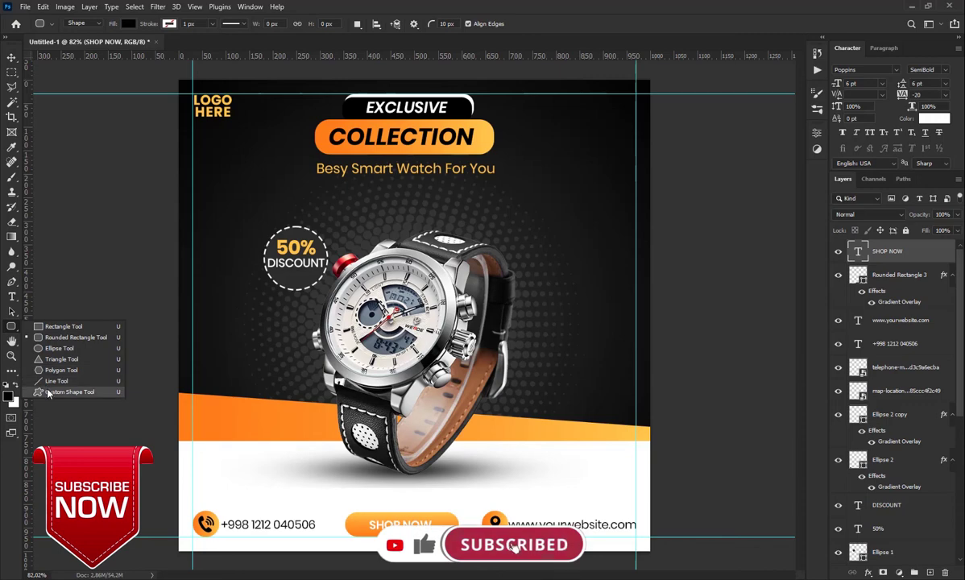
left_click(49, 392)
left_click(461, 25)
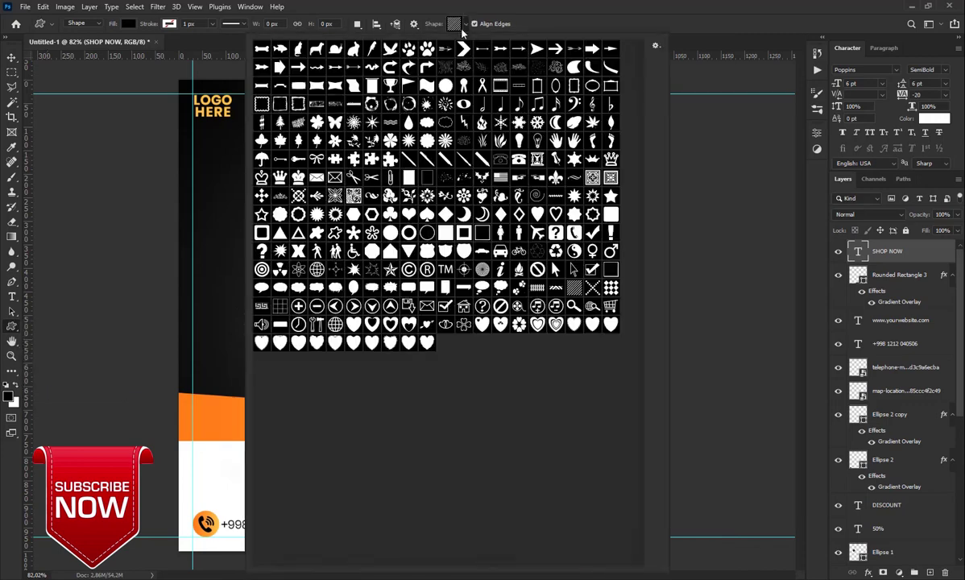
left_click(578, 288)
key("Return")
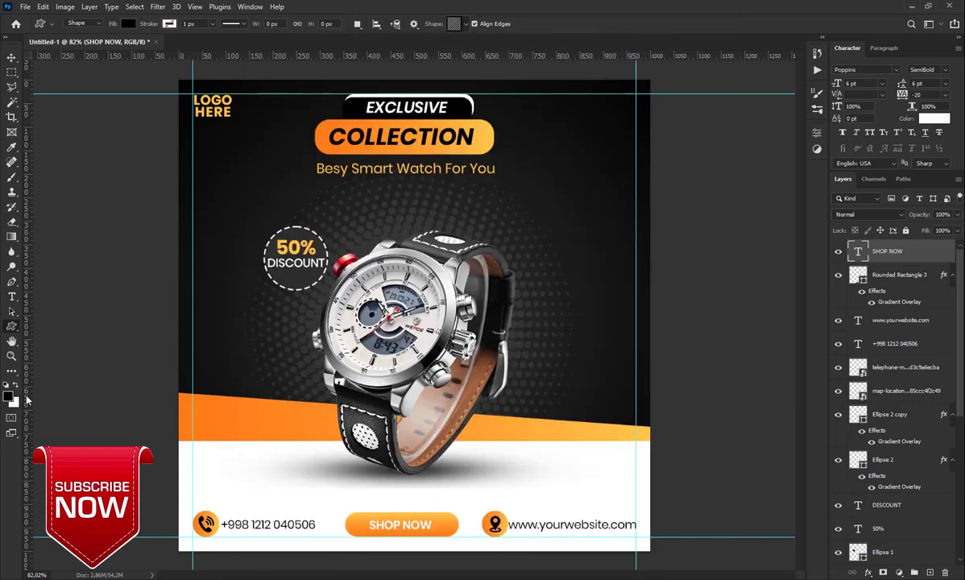
left_click(17, 386)
left_click_drag(581, 94, 631, 119)
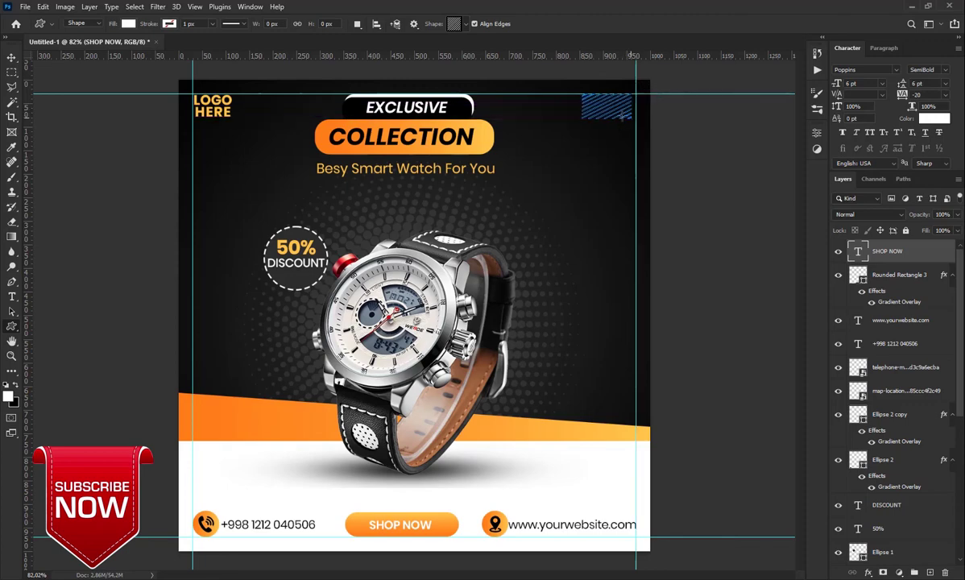
left_click(12, 58)
key("Right")
key("Right")
key("Right")
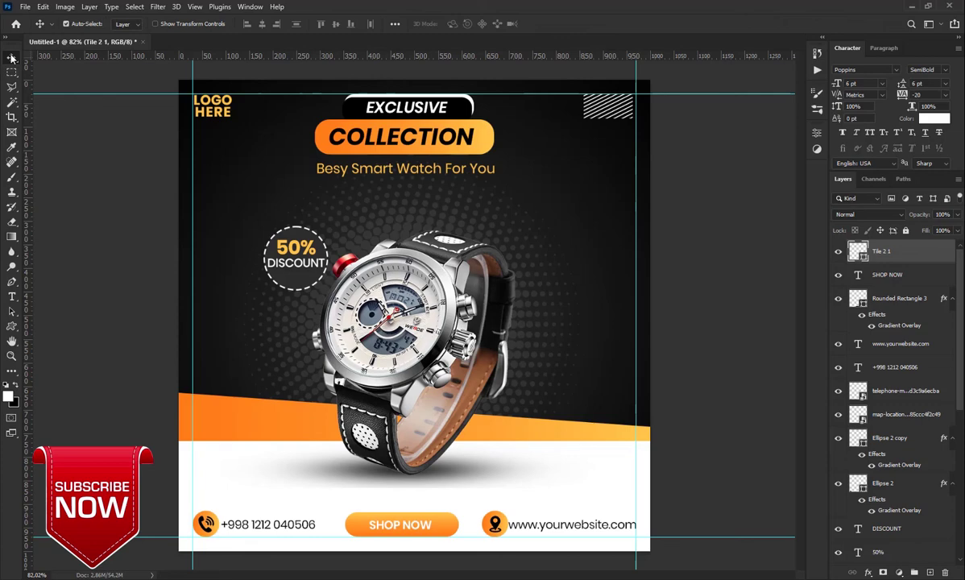
key("Right")
key("Right")
key("Right")
key("Right")
key("Right")
key("Right")
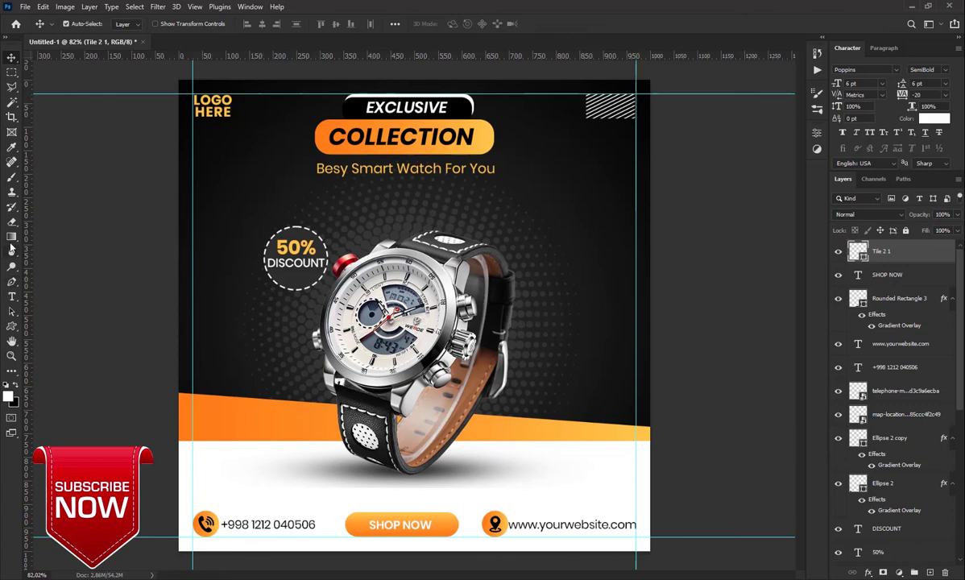
Draw a tall hatched-stripe patch on a new layer along the left edge.
left_click(11, 326)
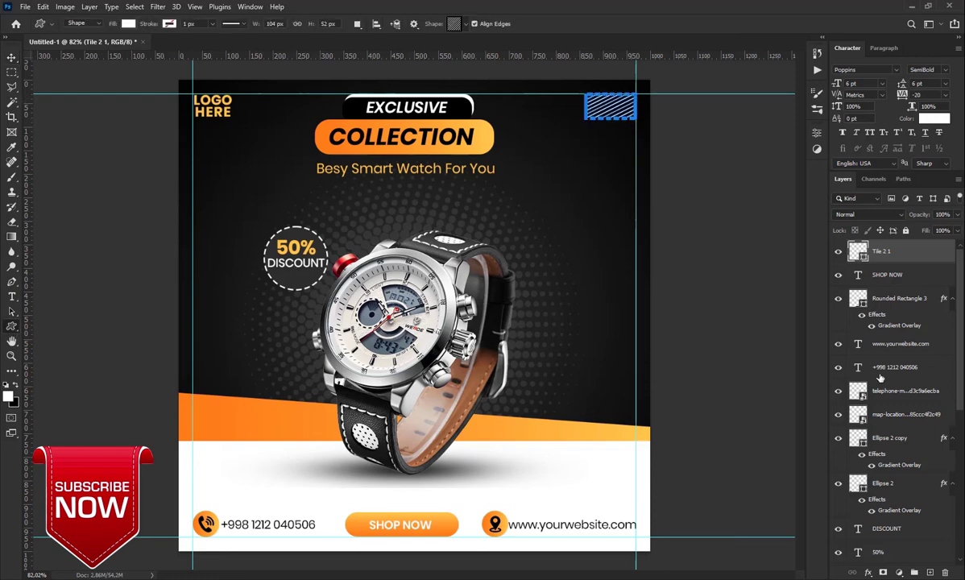
left_click(932, 572)
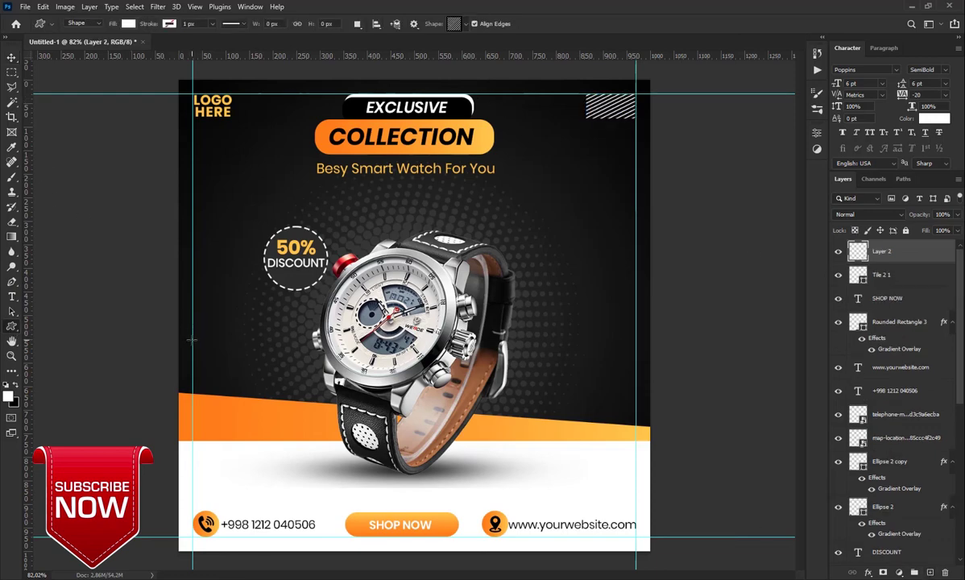
left_click_drag(192, 339, 212, 387)
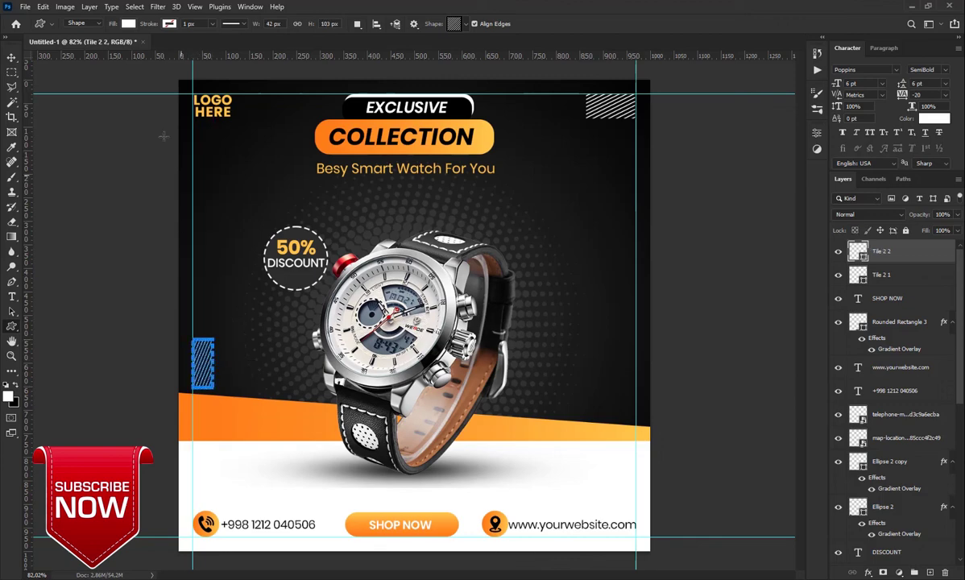
left_click(12, 57)
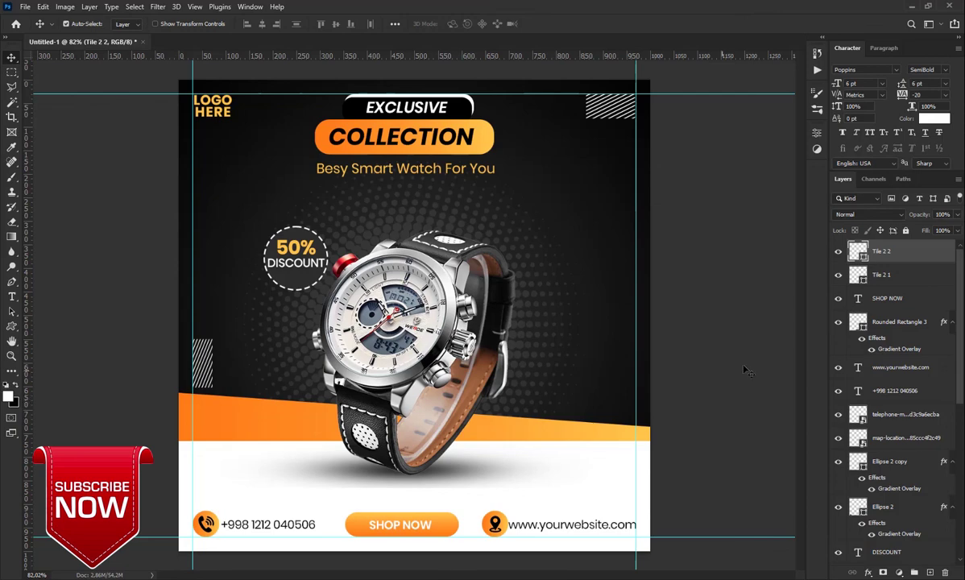
On a new layer, load a small three-dot memphis brush tip.
left_click(931, 572)
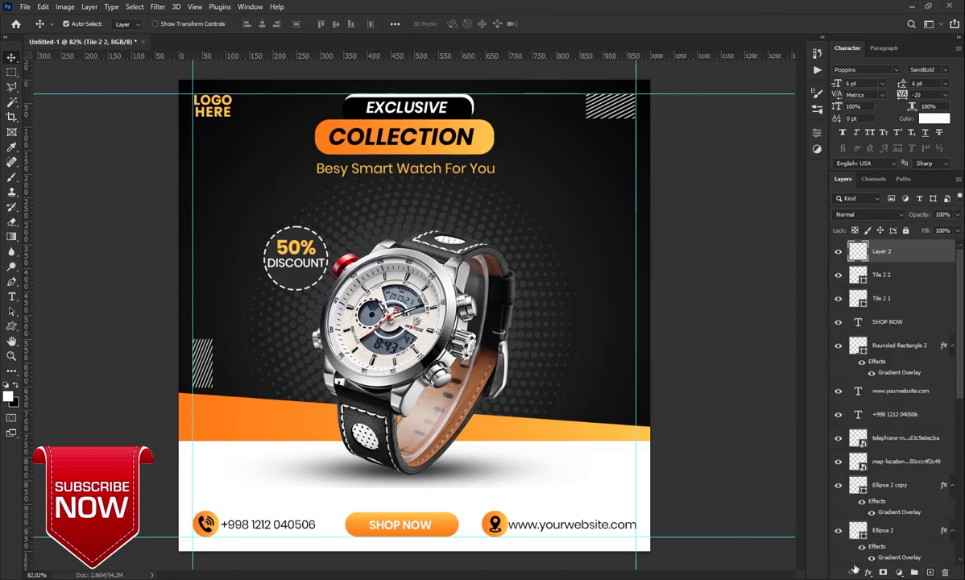
left_click(12, 179)
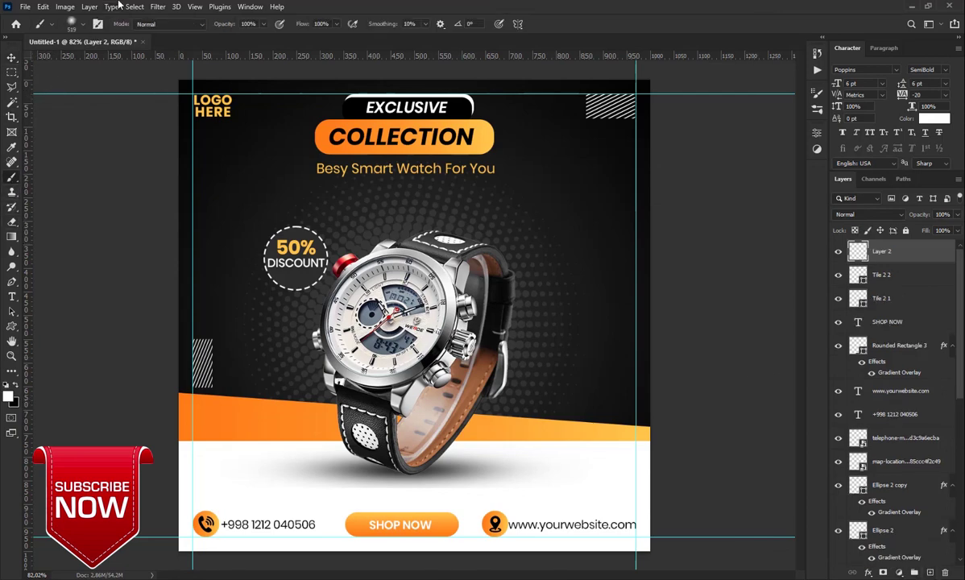
left_click(76, 24)
scroll(121, 338, "down", 1)
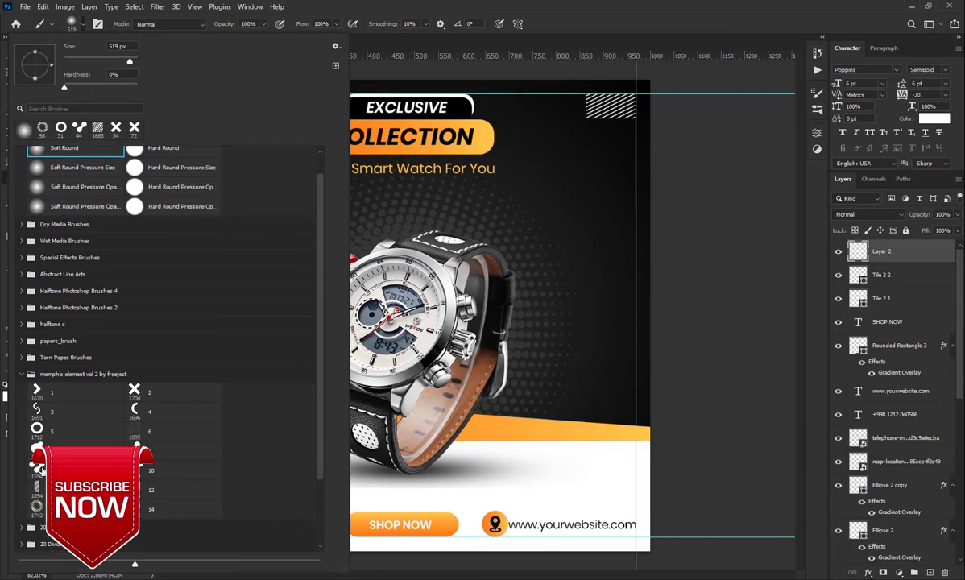
left_click(36, 439)
left_click(600, 74)
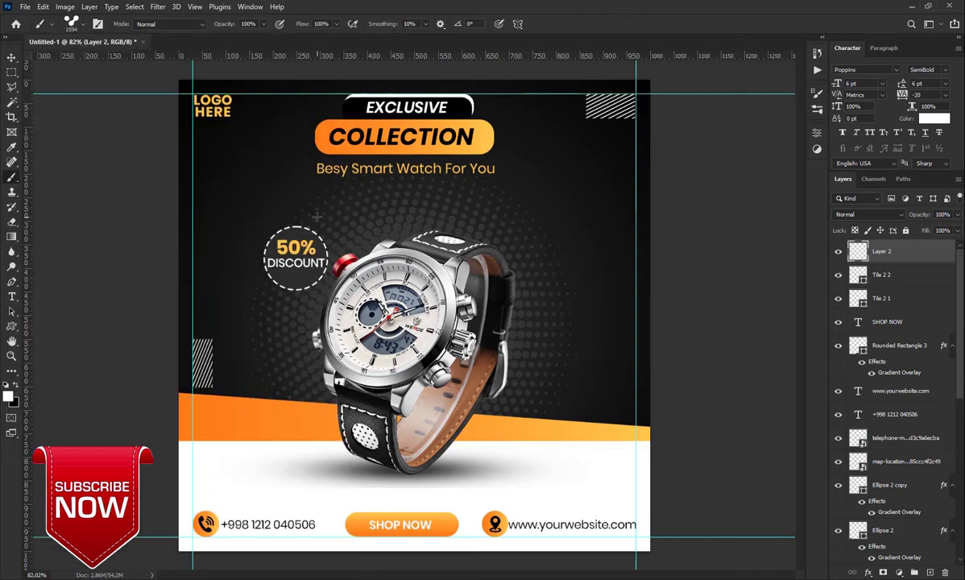
mouse_move(455, 310)
left_mouse_down()
mouse_move(483, 266)
mouse_move(451, 262)
left_mouse_up()
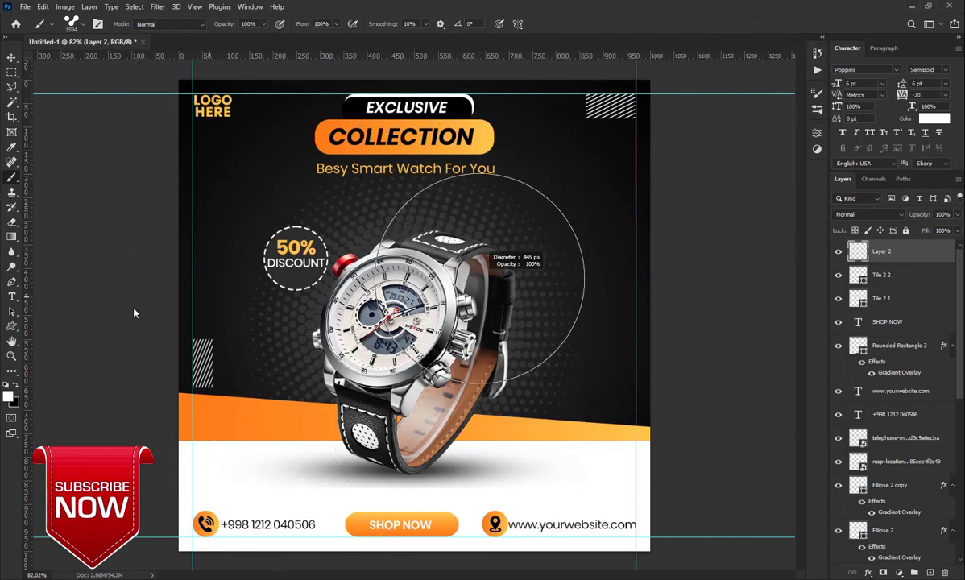
left_click_drag(396, 211, 370, 194)
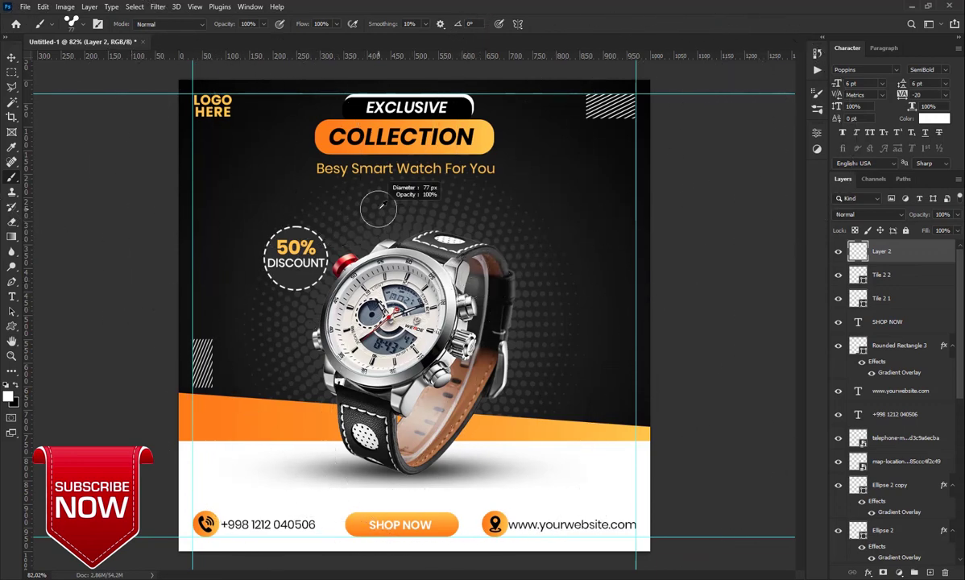
Stamp a white three-dot mark at upper left and a black one at lower right.
left_click(204, 195)
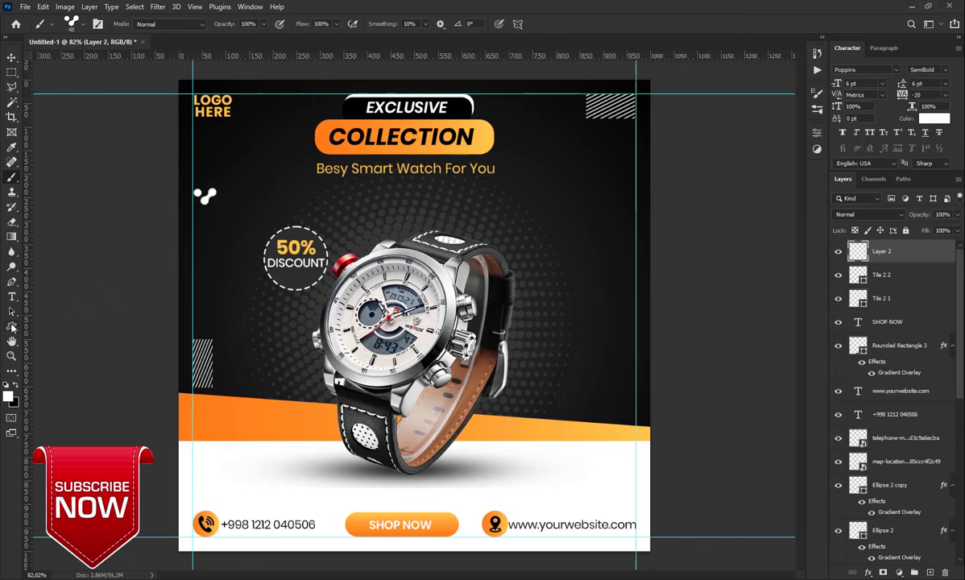
left_click(14, 386)
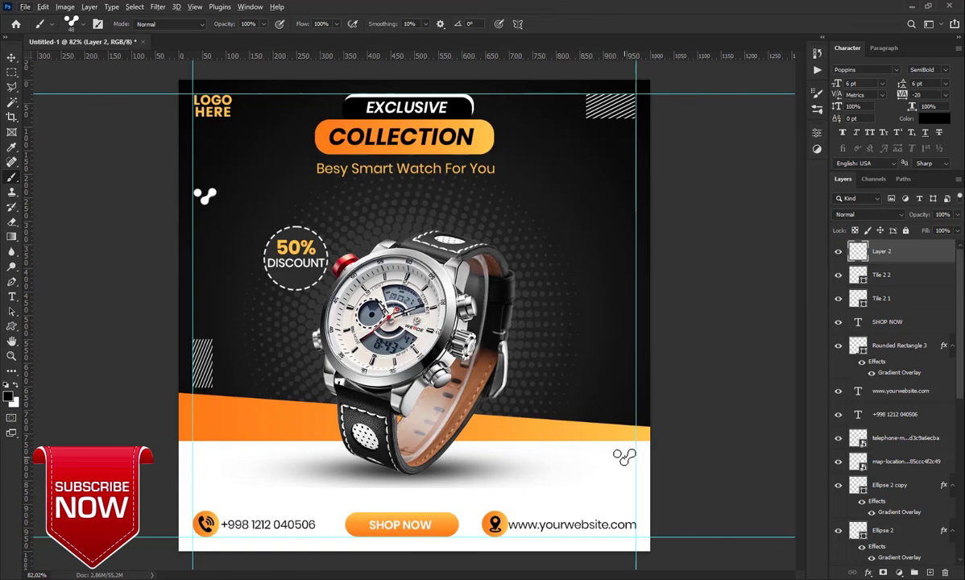
left_click(624, 457)
Stamp a small dark circle and a white circle beside the headline with the memphis circle brush.
left_click(73, 23)
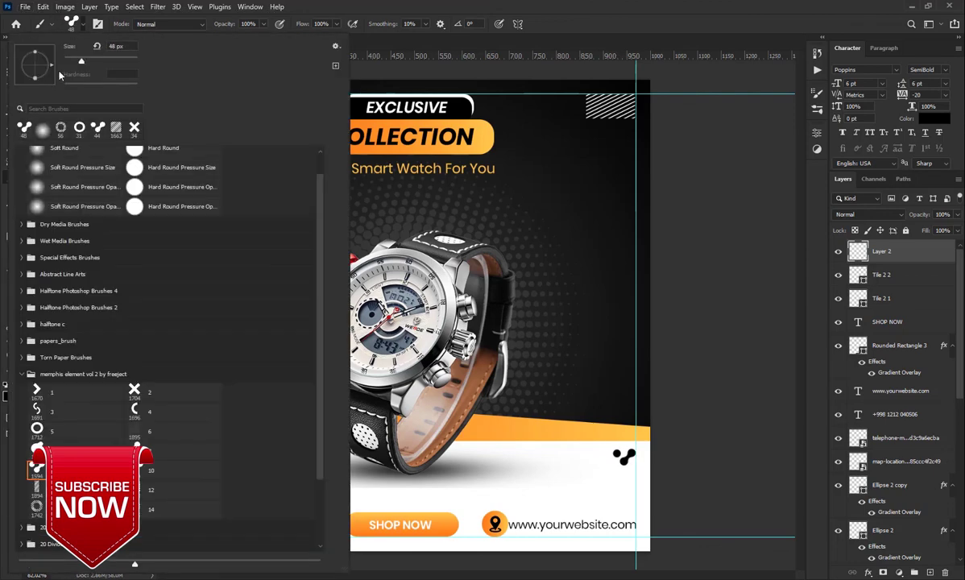
double_click(37, 427)
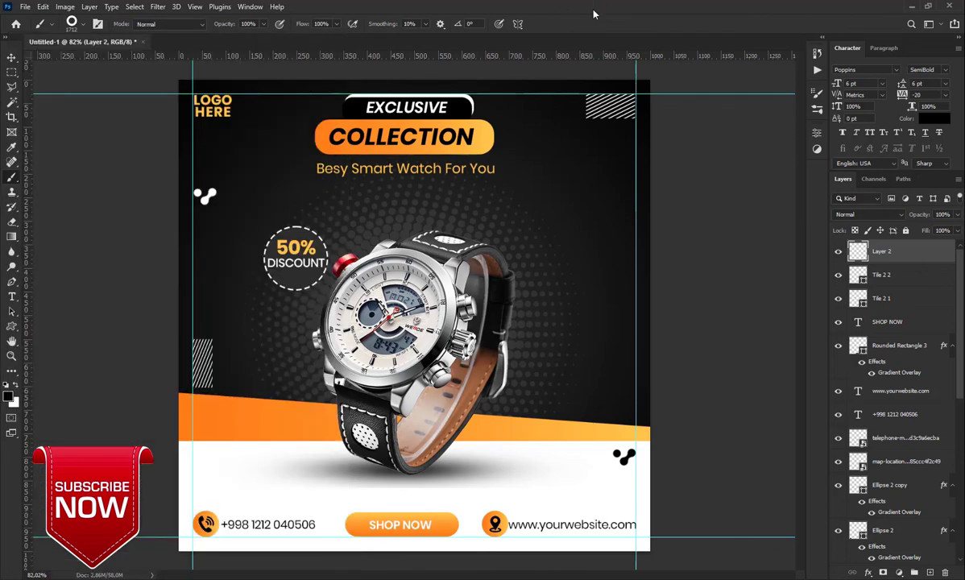
left_click_drag(551, 170, 164, 205)
left_click(521, 159)
left_click(15, 385)
left_click(540, 154)
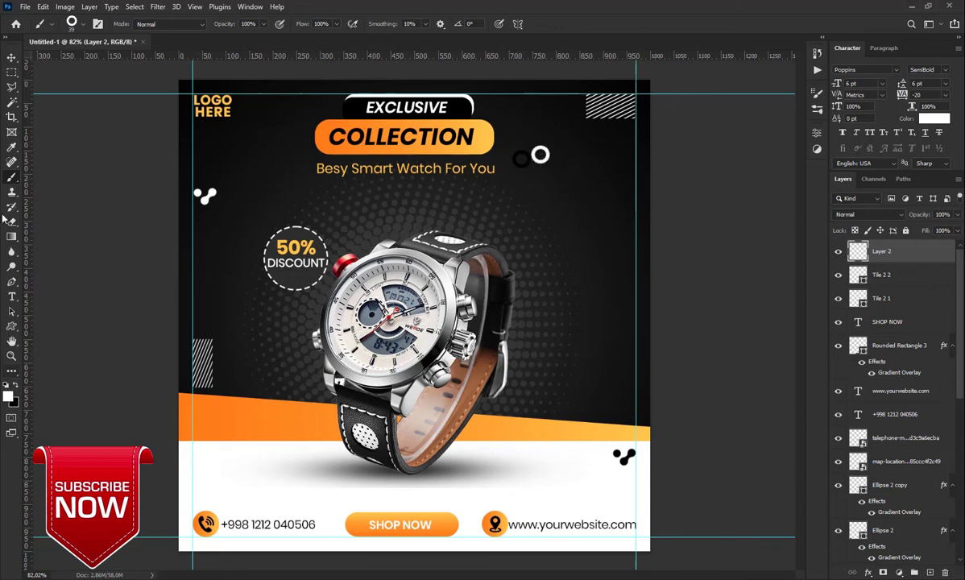
Stamp a small white memphis ring to the right of the watch.
left_click(83, 28)
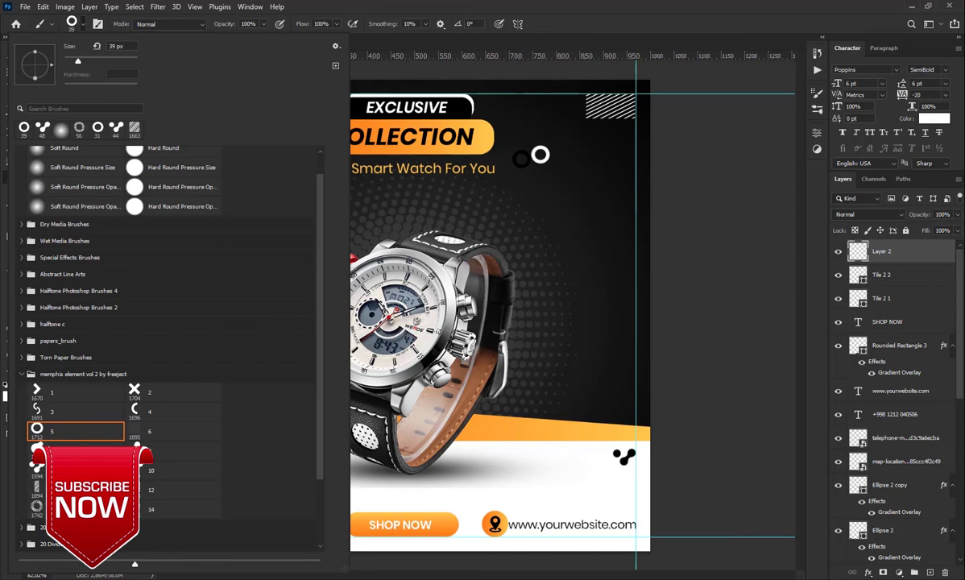
double_click(32, 510)
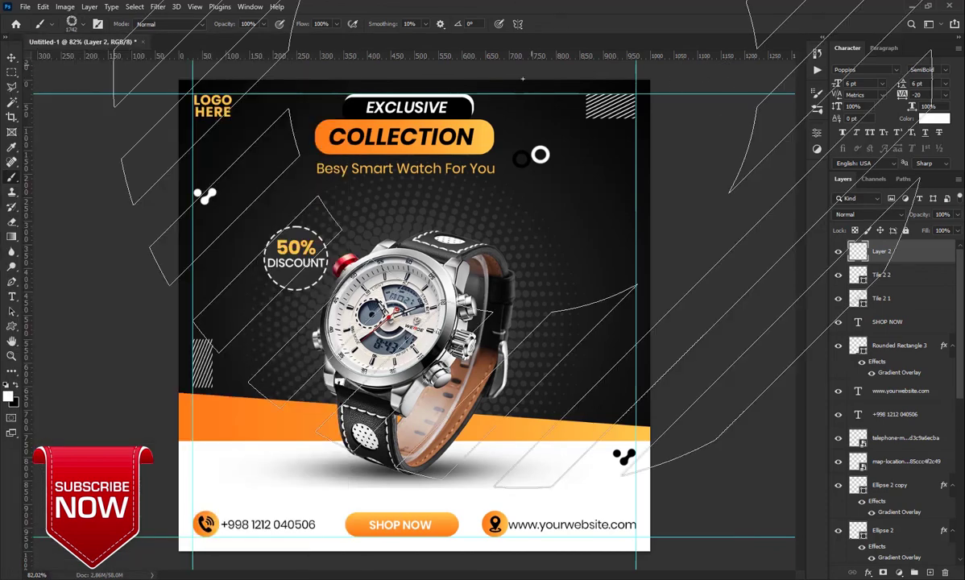
left_click_drag(488, 274, 102, 368)
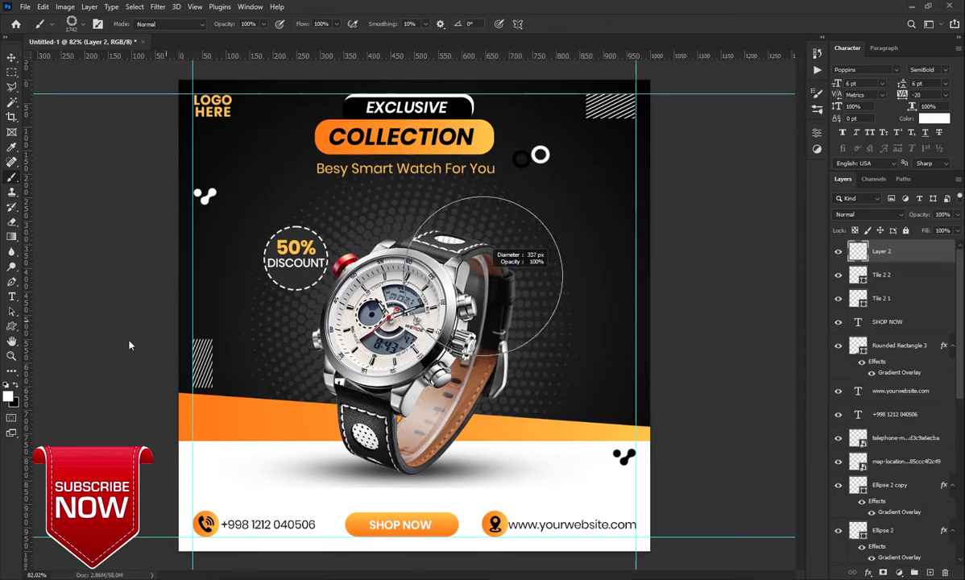
left_click_drag(564, 238, 505, 262)
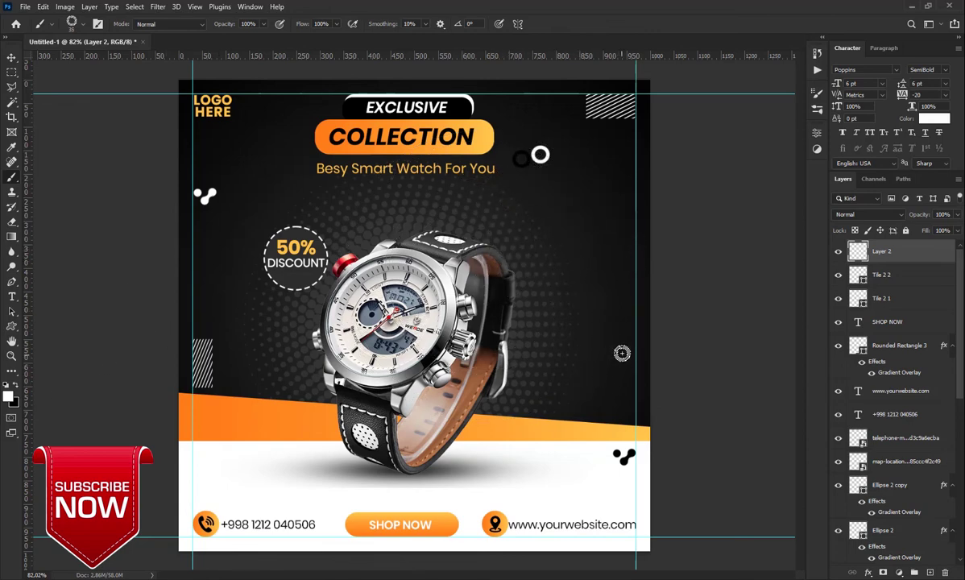
left_click(627, 314)
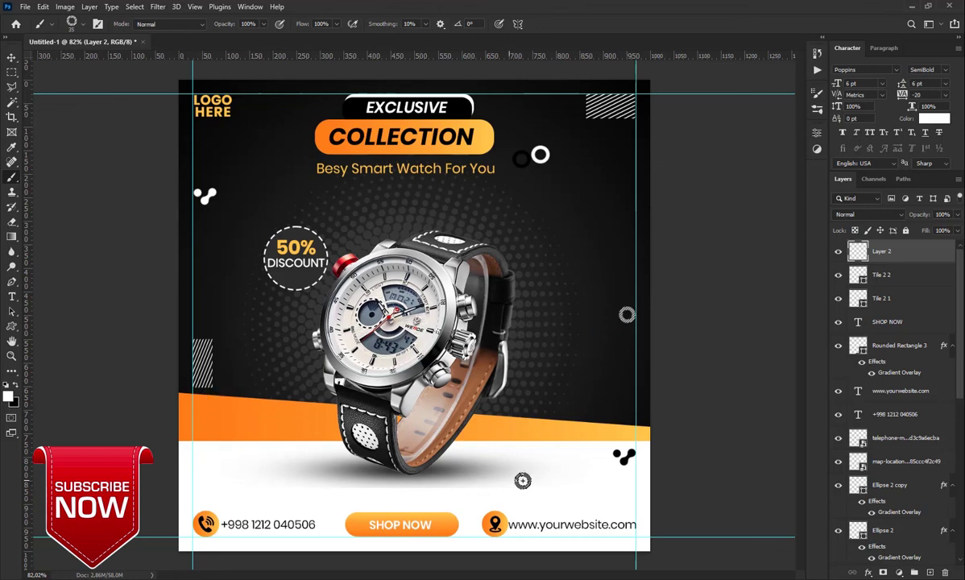